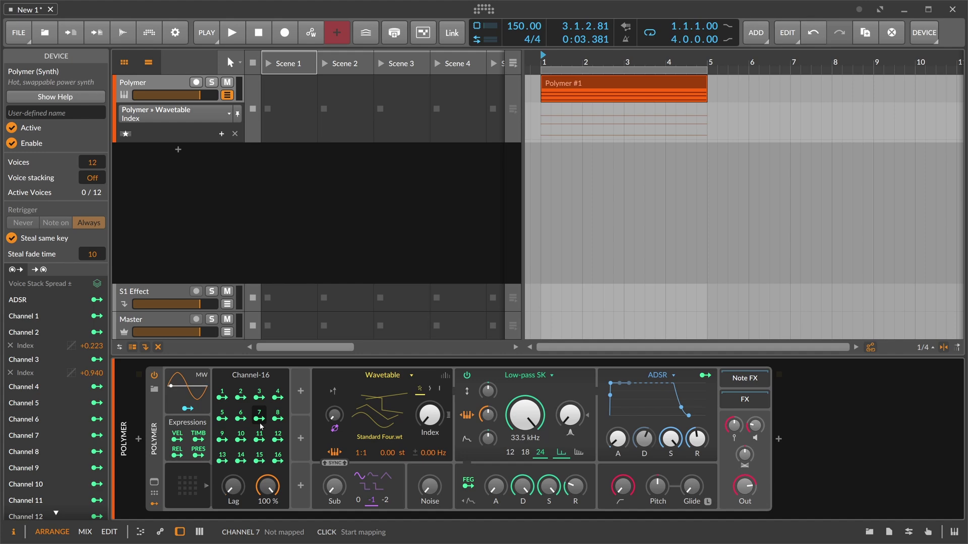
- Open the Polymer #1 clip, select the F3 note and inspect its available channel options
{"action": "double_click", "coordinate": [553, 86]}
{"action": "left_click_drag", "start_coordinate": [305, 311], "coordinate": [295, 406]}
{"action": "left_click_drag", "start_coordinate": [280, 276], "coordinate": [309, 277]}
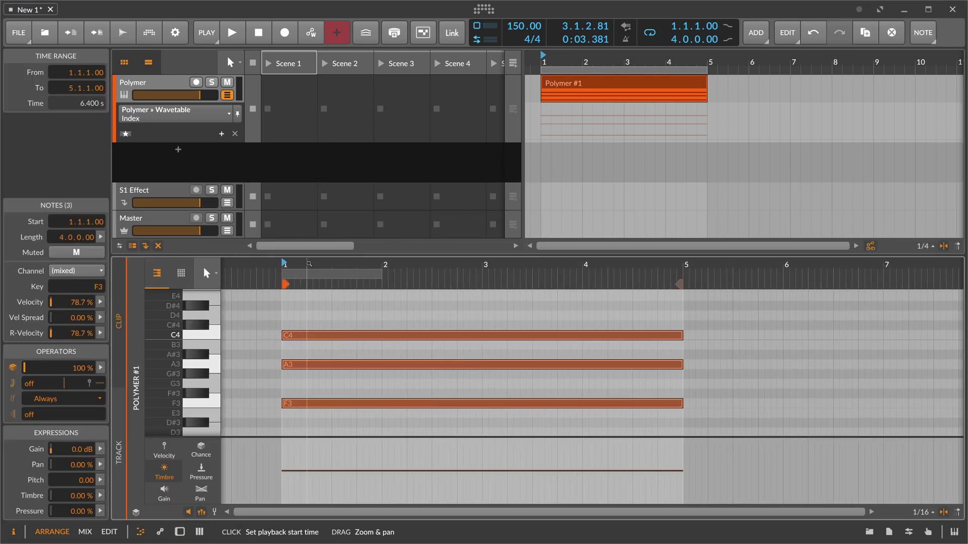
{"action": "left_click", "coordinate": [264, 378]}
{"action": "left_click", "coordinate": [312, 404]}
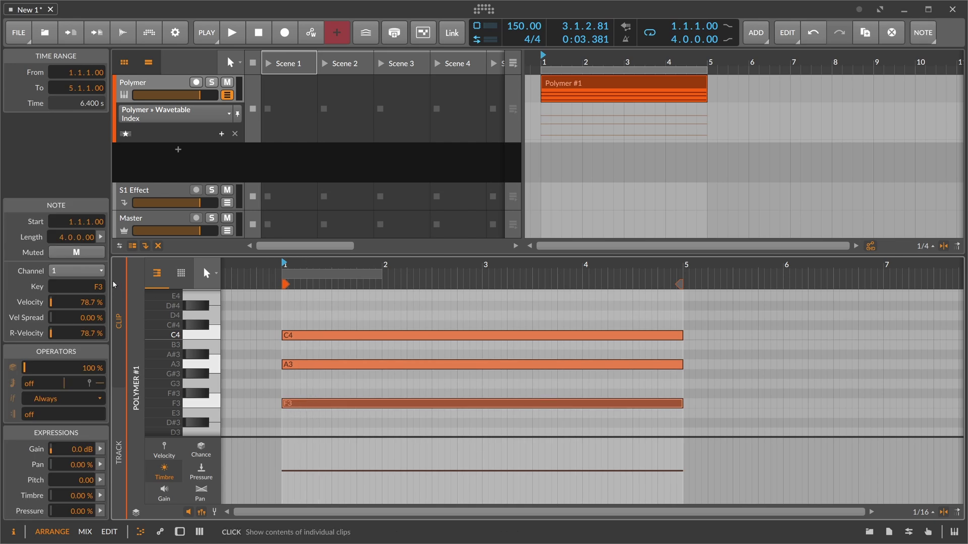
{"action": "left_click", "coordinate": [73, 278]}
{"action": "left_click", "coordinate": [66, 273]}
{"action": "left_click", "coordinate": [69, 272]}
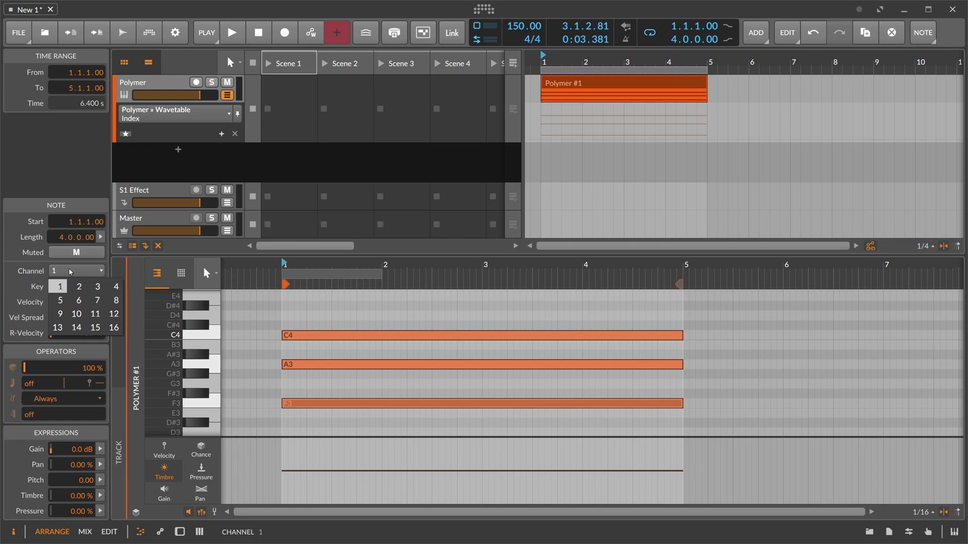
{"action": "left_click", "coordinate": [68, 274]}
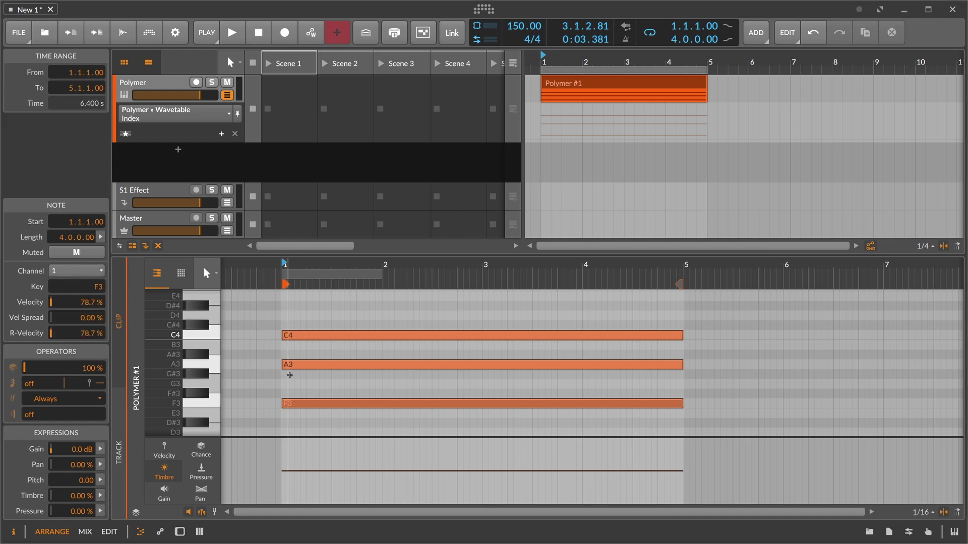
- Check the channels of the A3 and C4 notes against the Channel-16 modulator in the Polymer device
{"action": "left_click_drag", "start_coordinate": [299, 382], "coordinate": [313, 402]}
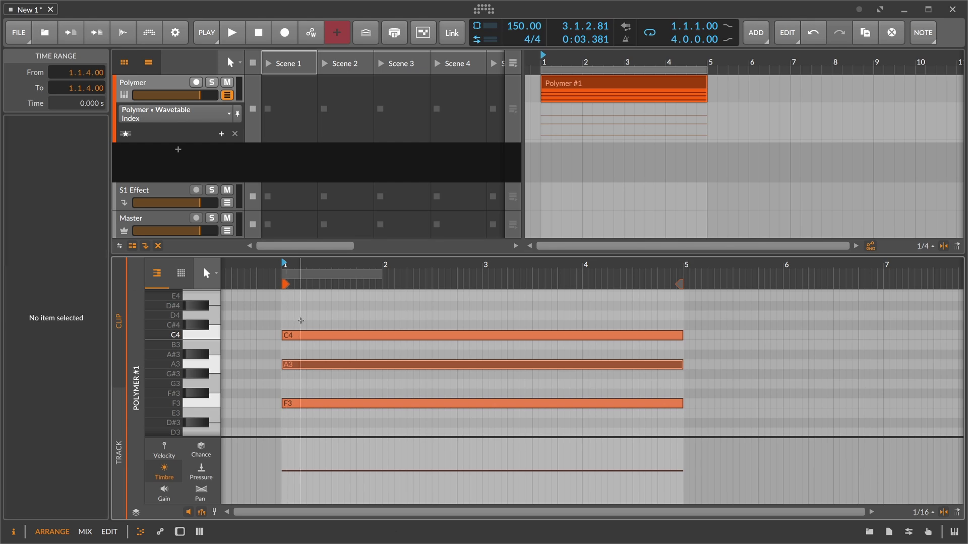
{"action": "left_click", "coordinate": [301, 327]}
{"action": "left_click", "coordinate": [301, 335]}
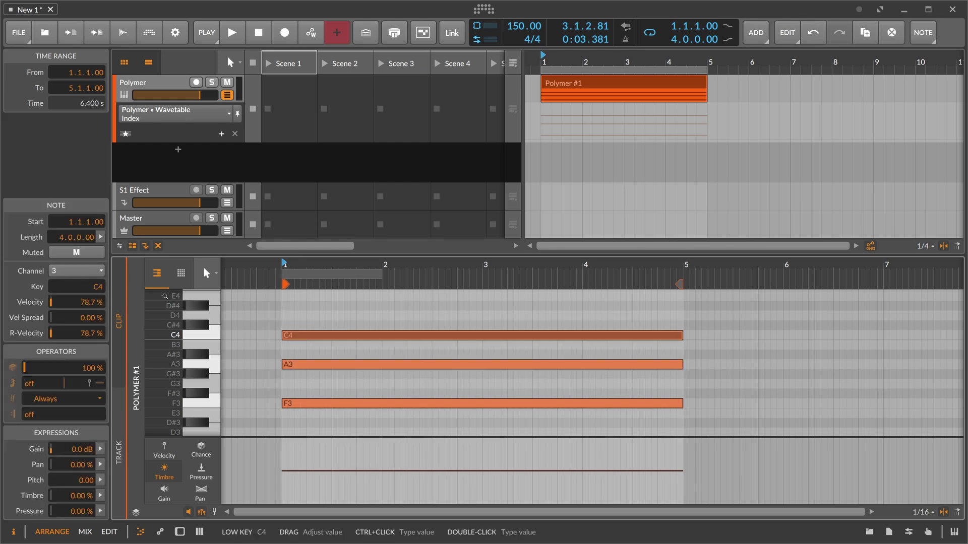
{"action": "double_click", "coordinate": [168, 91]}
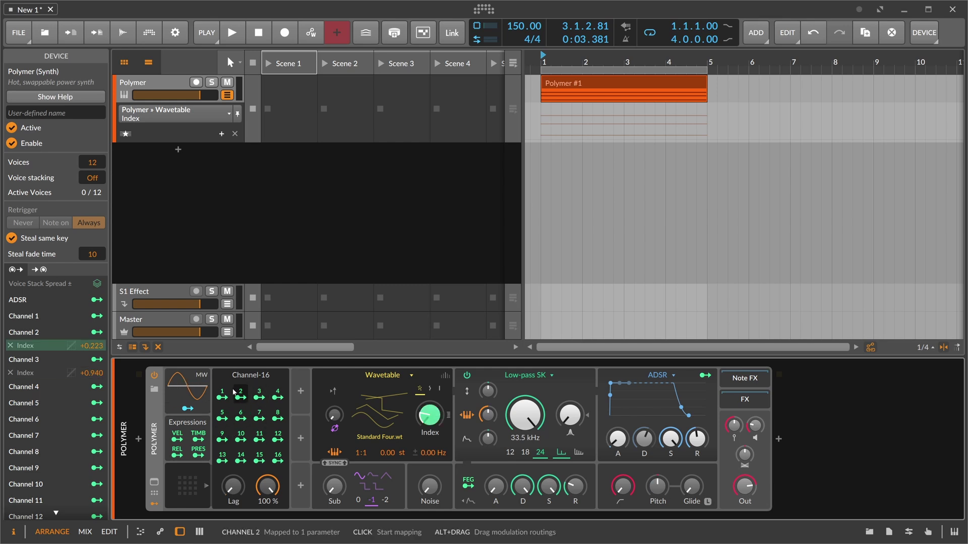
{"action": "double_click", "coordinate": [585, 84]}
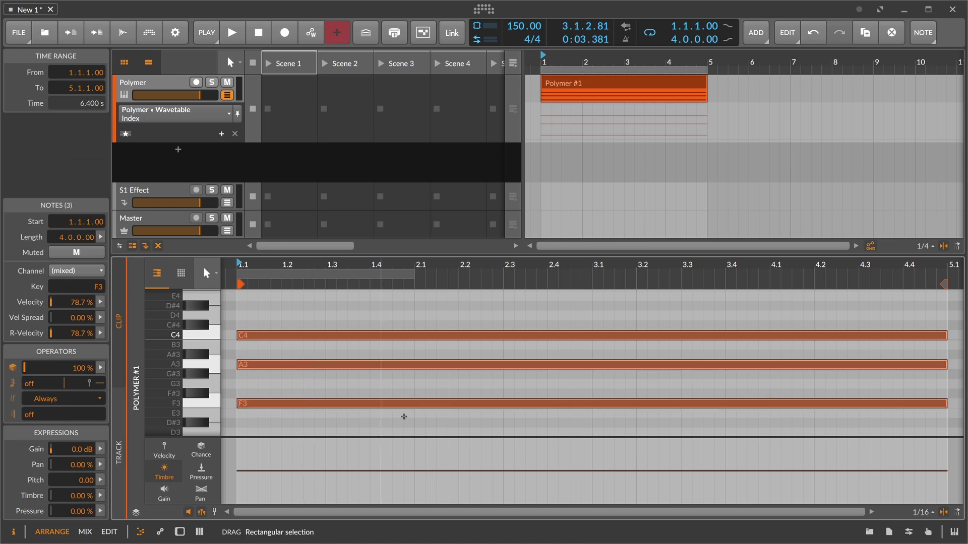
- Set Channel 2's modulation of the Wavetable Index in Polymer to +0.231
{"action": "double_click", "coordinate": [186, 87]}
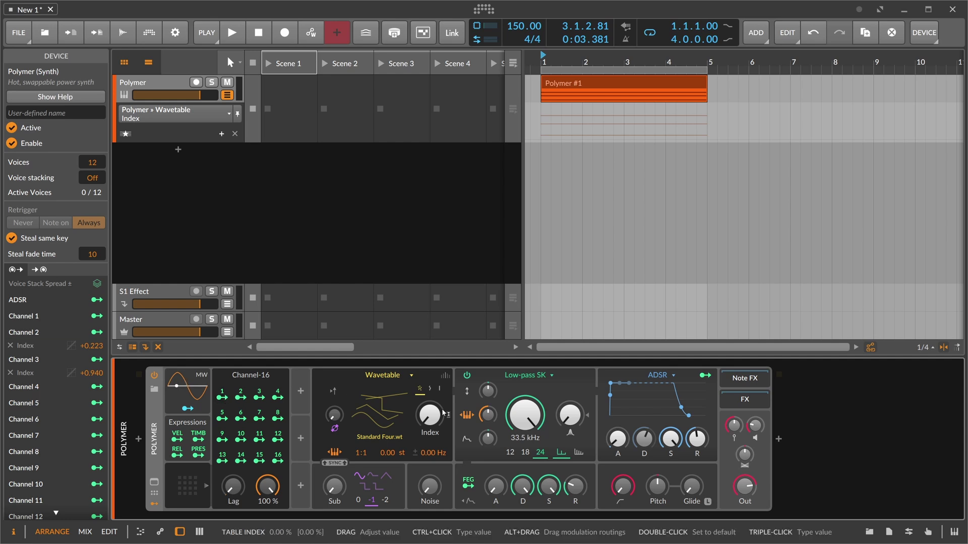
{"action": "left_click", "coordinate": [240, 397]}
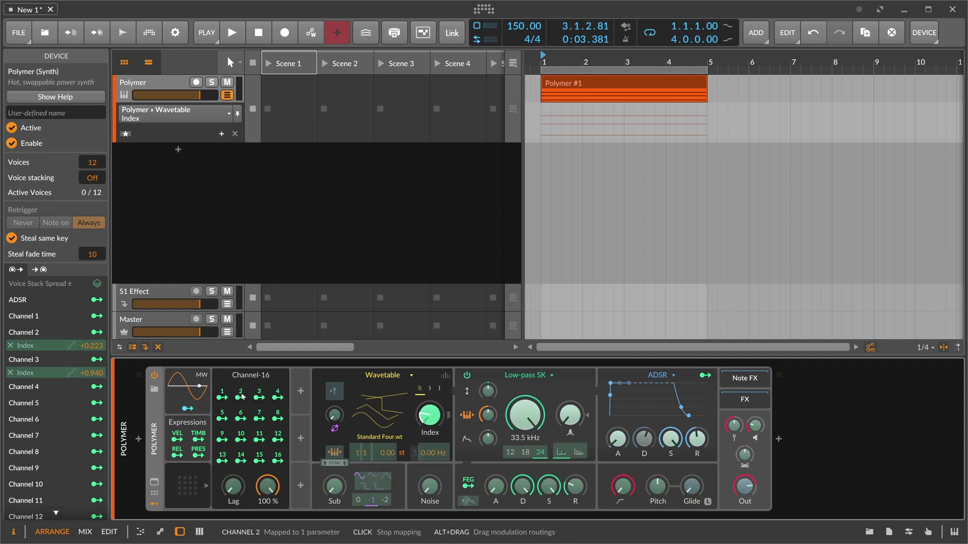
{"action": "left_click_drag", "start_coordinate": [430, 425], "coordinate": [433, 418]}
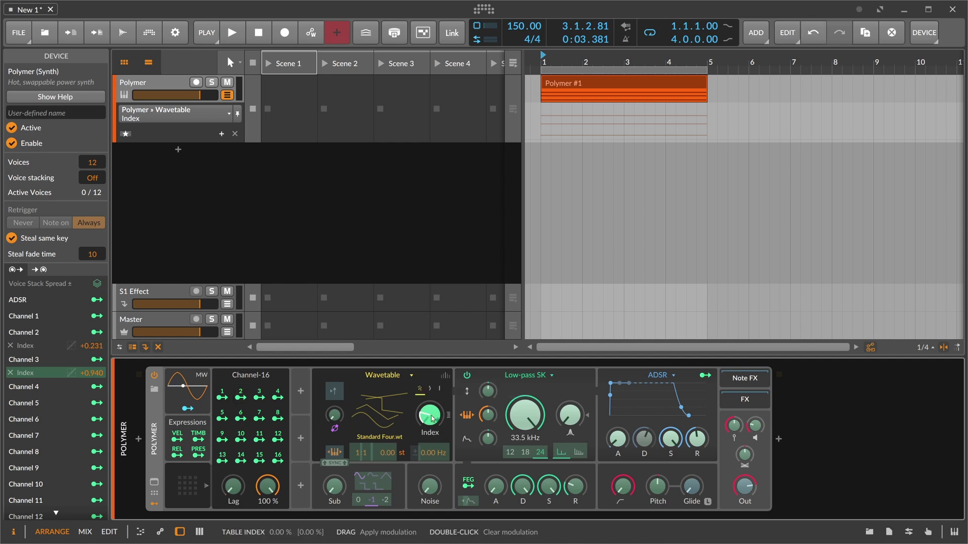
- Map Channel 3 to the Low-pass SK filter's cutoff with a modulation amount of -65.43
{"action": "left_click", "coordinate": [259, 397]}
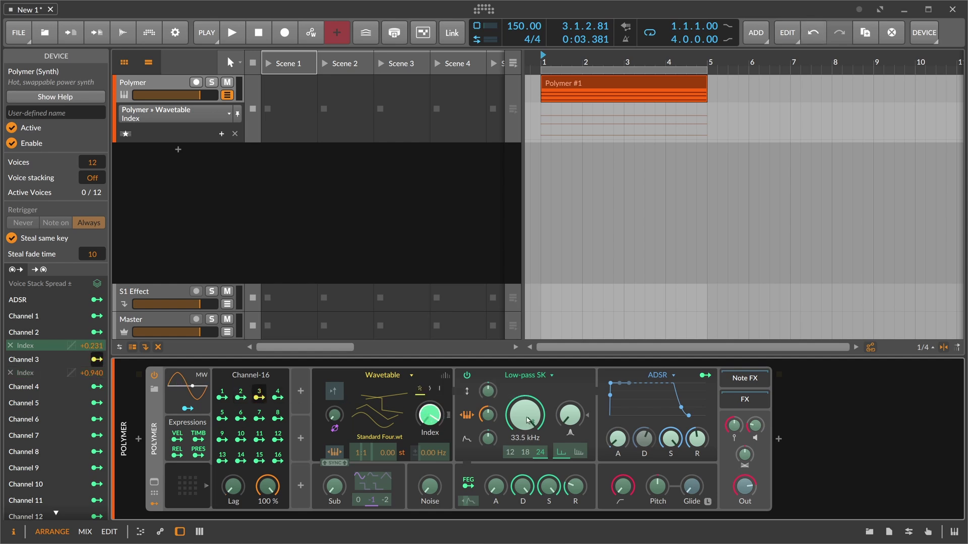
{"action": "mouse_move", "coordinate": [525, 414]}
{"action": "left_mouse_down"}
{"action": "mouse_move", "coordinate": [525, 434]}
{"action": "mouse_move", "coordinate": [525, 412]}
{"action": "left_mouse_up"}
{"action": "left_click", "coordinate": [259, 397]}
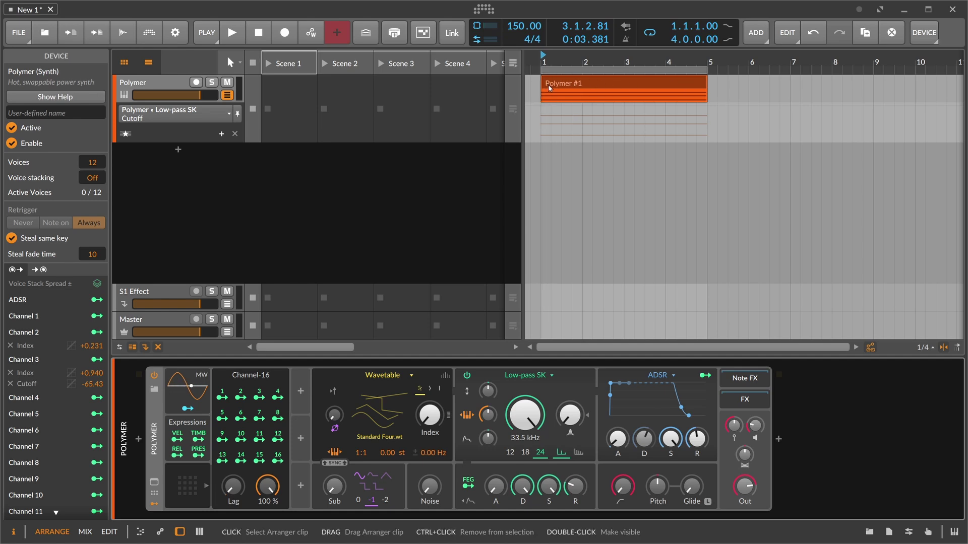
- Play the three-note chord to hear the channel modulation and open the Polymer #1 clip in the note editor
{"action": "key", "text": "space"}
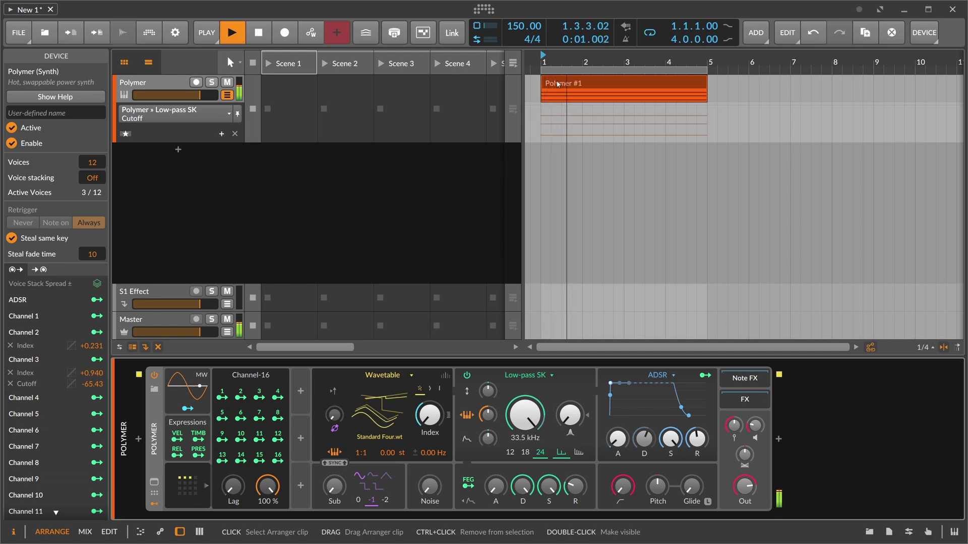
{"action": "left_click", "coordinate": [560, 84]}
{"action": "double_click", "coordinate": [559, 85]}
{"action": "left_click_drag", "start_coordinate": [291, 268], "coordinate": [334, 267]}
{"action": "key", "text": "space"}
- Mute the C4 and A3 notes and play F3 on its own
{"action": "left_click_drag", "start_coordinate": [332, 319], "coordinate": [334, 376]}
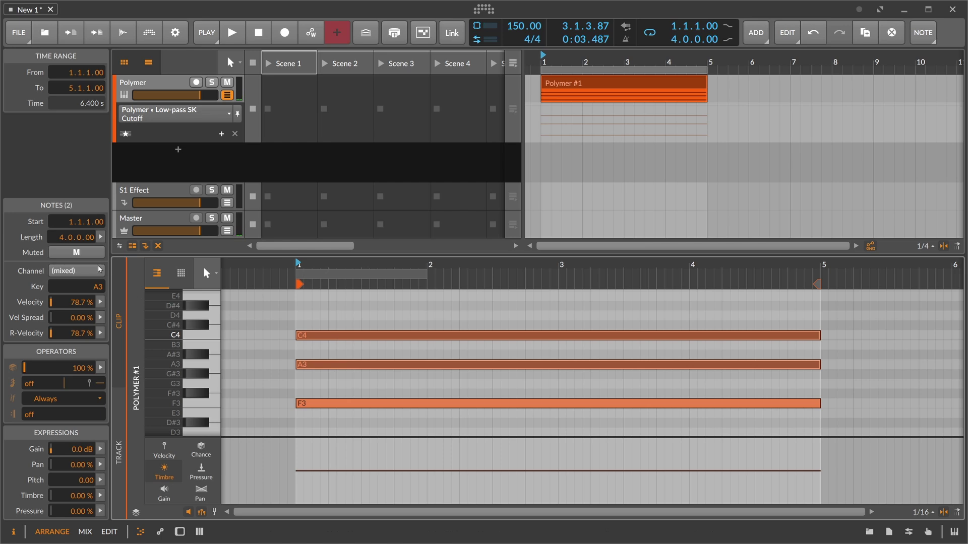
{"action": "left_click", "coordinate": [76, 252]}
{"action": "key", "text": "space"}
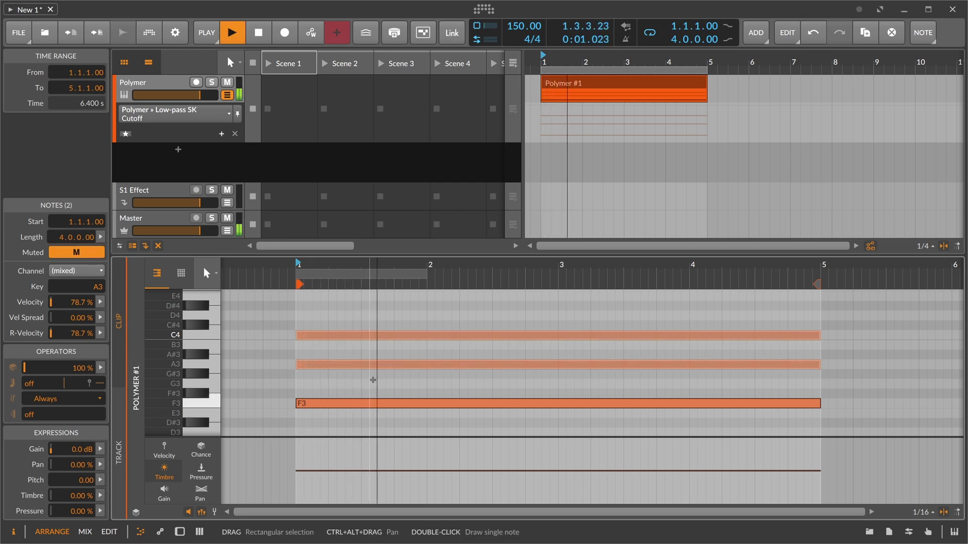
{"action": "key", "text": "space"}
- Unmute the A3 note, mute F3 and play A3 on its own
{"action": "left_click_drag", "start_coordinate": [357, 383], "coordinate": [351, 368]}
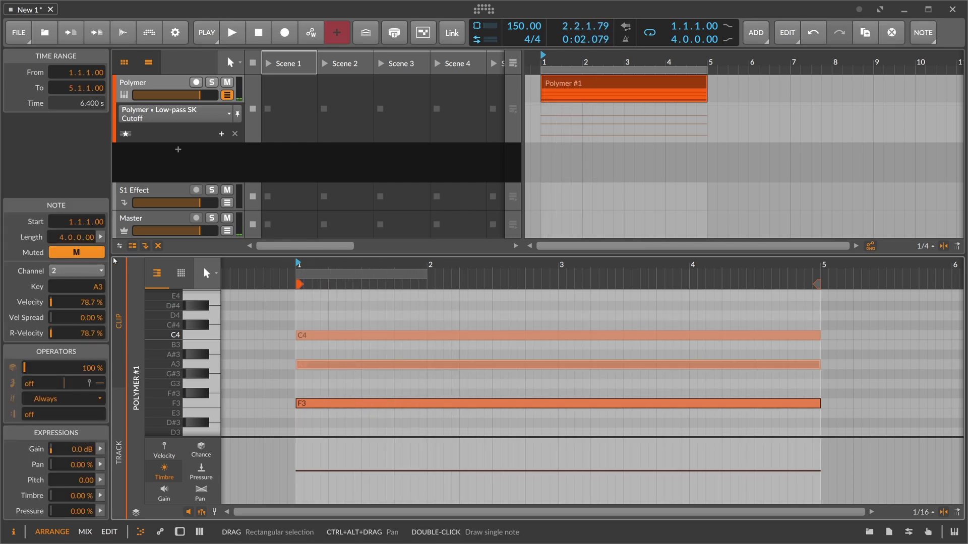
{"action": "key", "text": "alt+m"}
{"action": "left_click", "coordinate": [339, 404]}
{"action": "left_click", "coordinate": [92, 254]}
{"action": "key", "text": "space"}
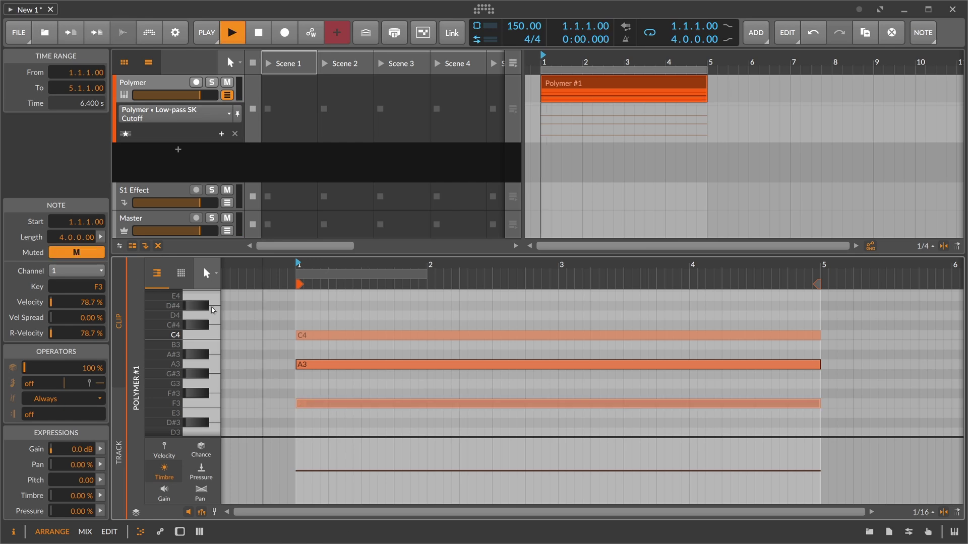
{"action": "key", "text": "space"}
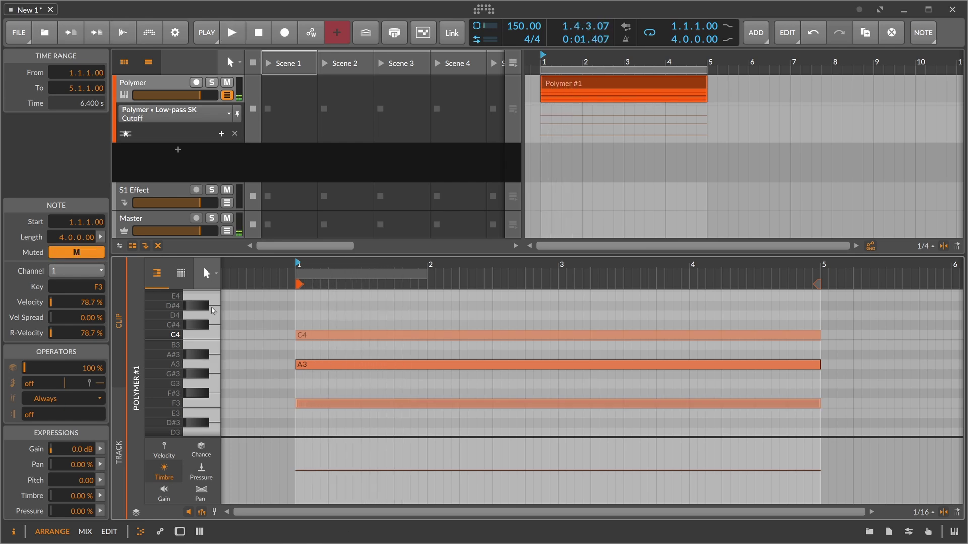
- Unmute the C4 note, mute A3 and start playback of C4 on its own
{"action": "left_click", "coordinate": [320, 335]}
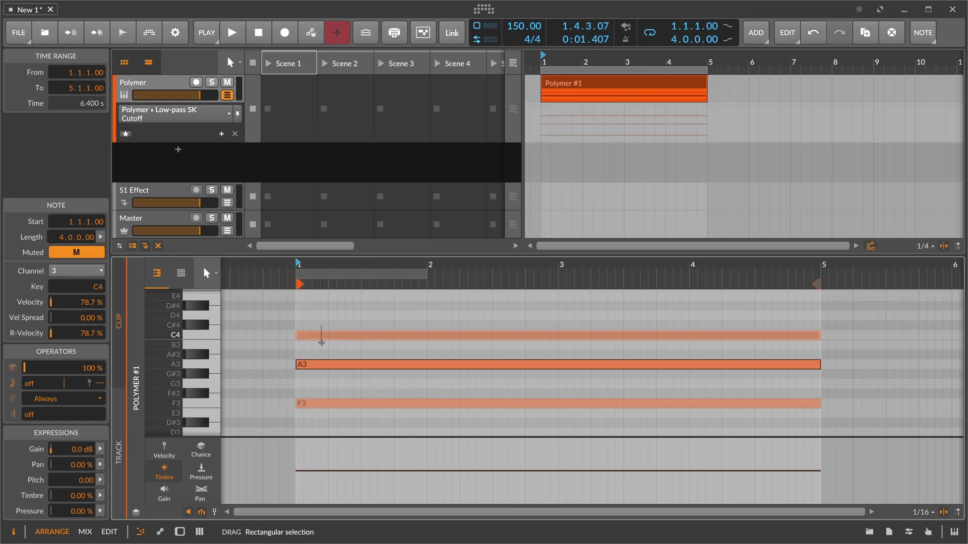
{"action": "left_click", "coordinate": [92, 253]}
{"action": "left_click", "coordinate": [313, 355]}
{"action": "left_click", "coordinate": [313, 364]}
{"action": "left_click", "coordinate": [92, 253]}
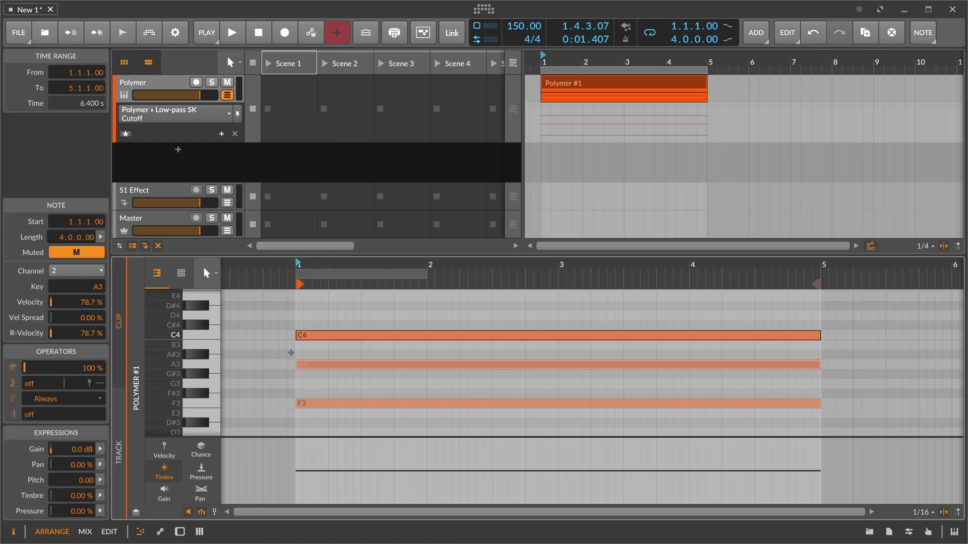
{"action": "key", "text": "space"}
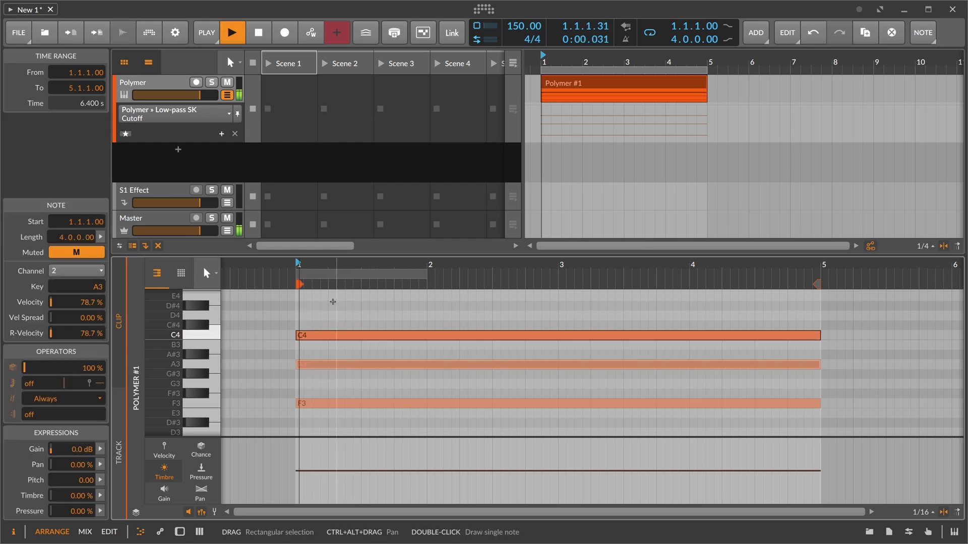
- Set Channel 3's filter cutoff modulation to -49.71 during playback and stop the transport
{"action": "double_click", "coordinate": [173, 84]}
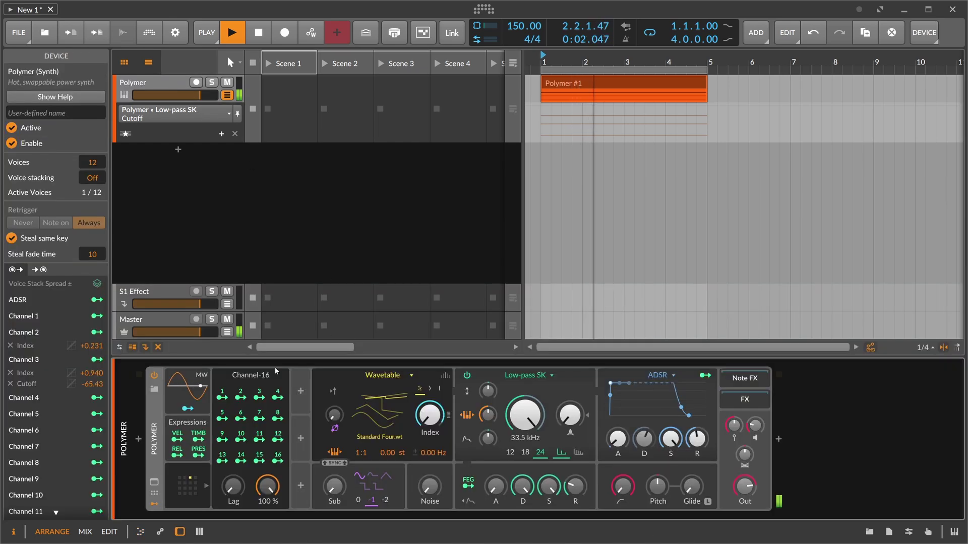
{"action": "left_click_drag", "start_coordinate": [525, 415], "coordinate": [525, 404]}
{"action": "key", "text": "space"}
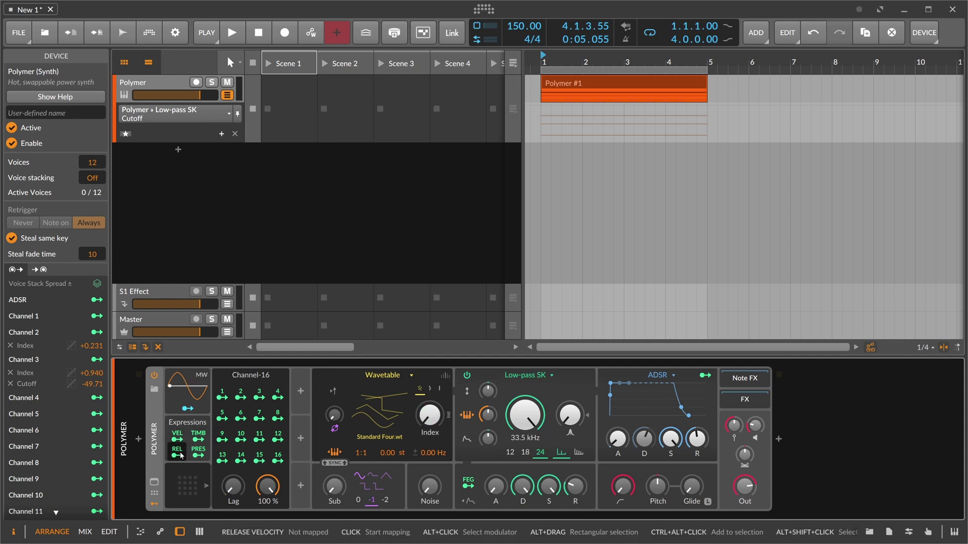
- Reopen the clip and review the C4 note's velocity, pressure, pan and gain expression lanes
{"action": "double_click", "coordinate": [614, 74]}
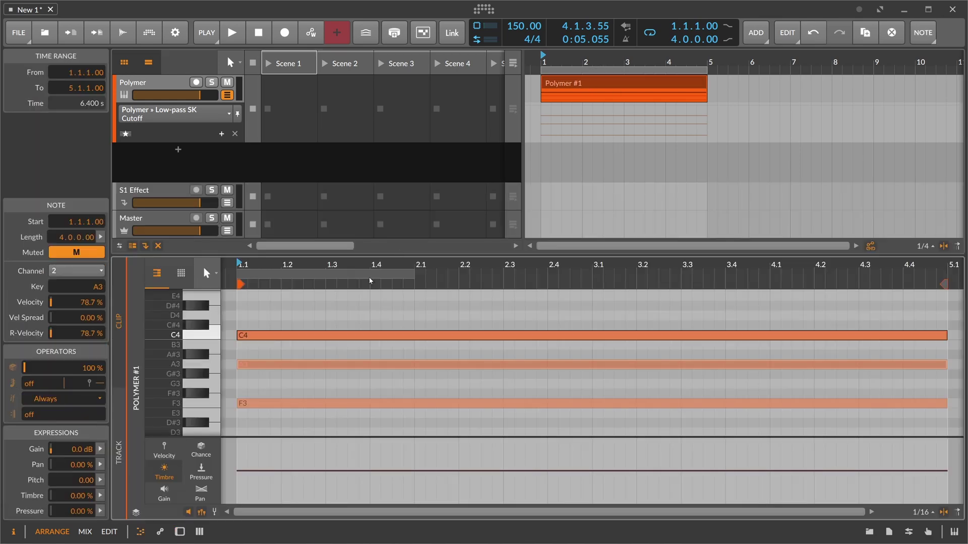
{"action": "left_click_drag", "start_coordinate": [313, 313], "coordinate": [264, 349]}
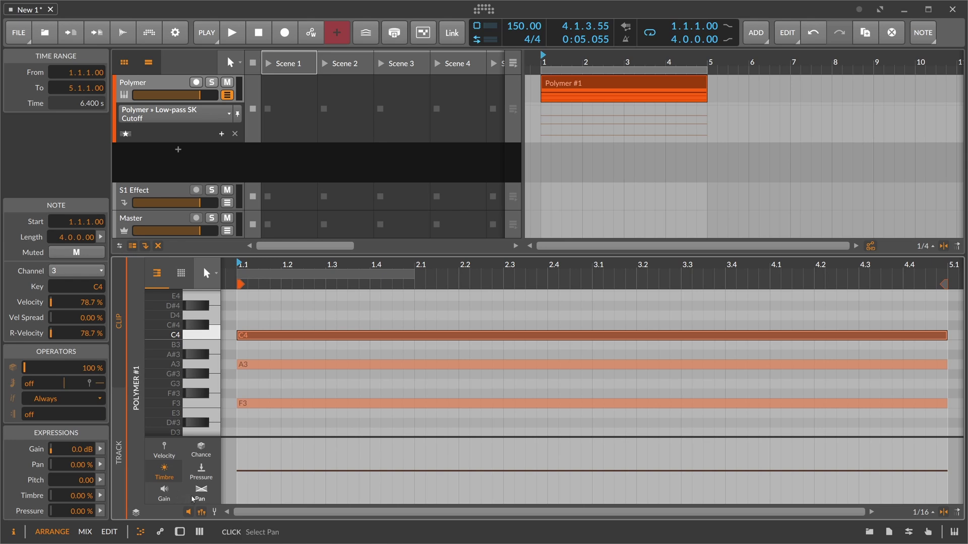
{"action": "left_click", "coordinate": [164, 450]}
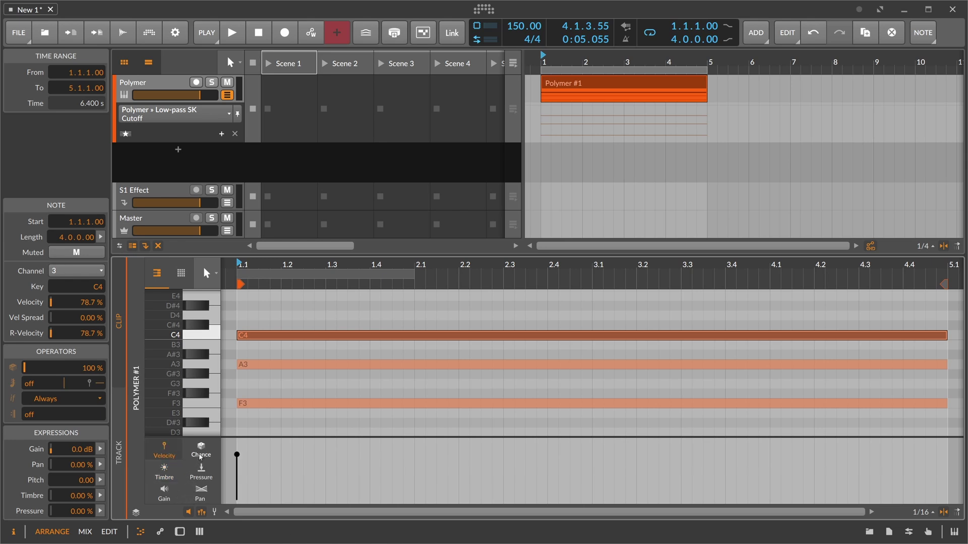
{"action": "left_click", "coordinate": [202, 473]}
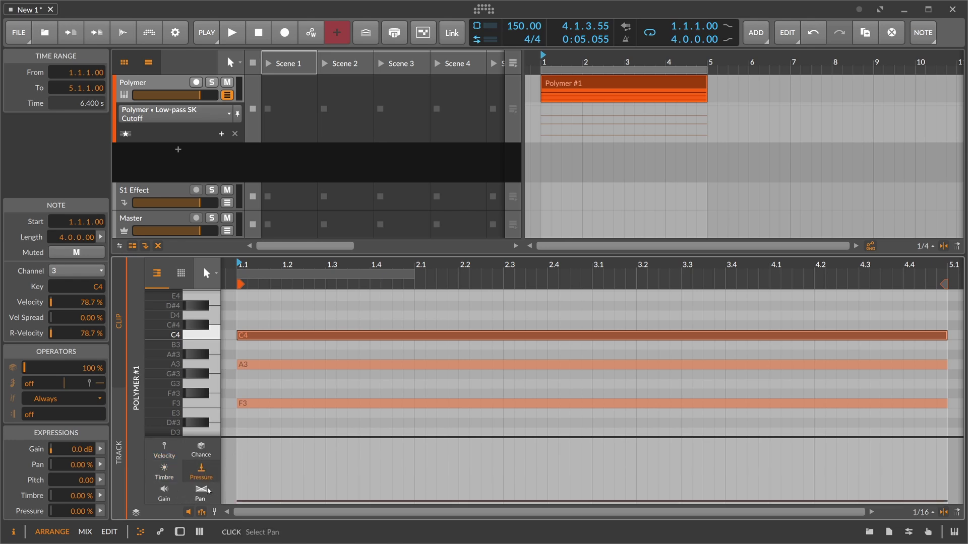
{"action": "left_click", "coordinate": [206, 493]}
{"action": "left_click", "coordinate": [163, 492]}
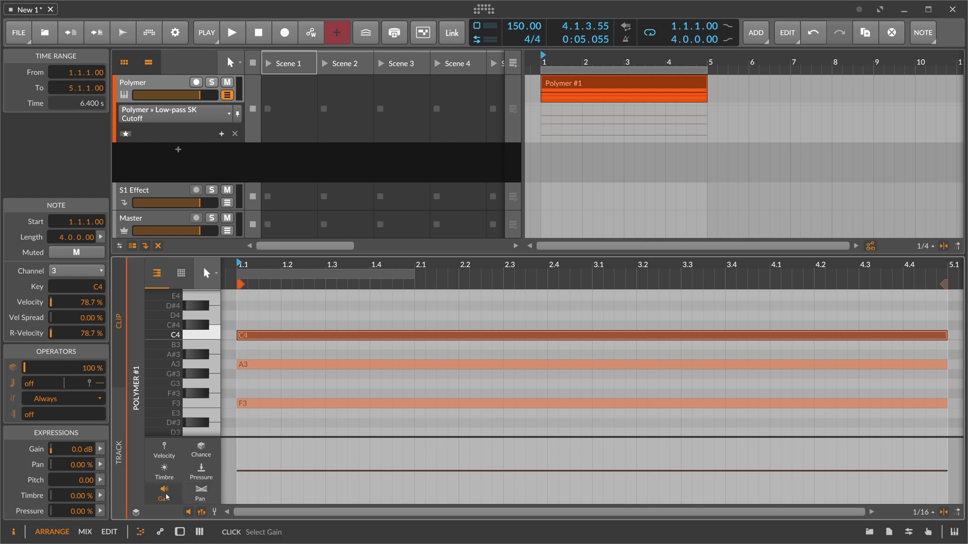
{"action": "left_click", "coordinate": [271, 429]}
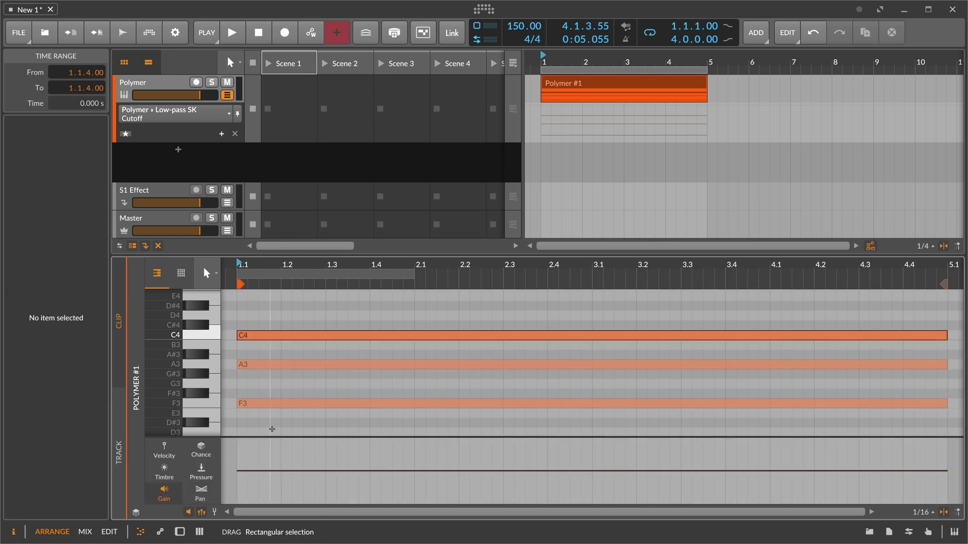
{"action": "key", "text": "ctrl+a"}
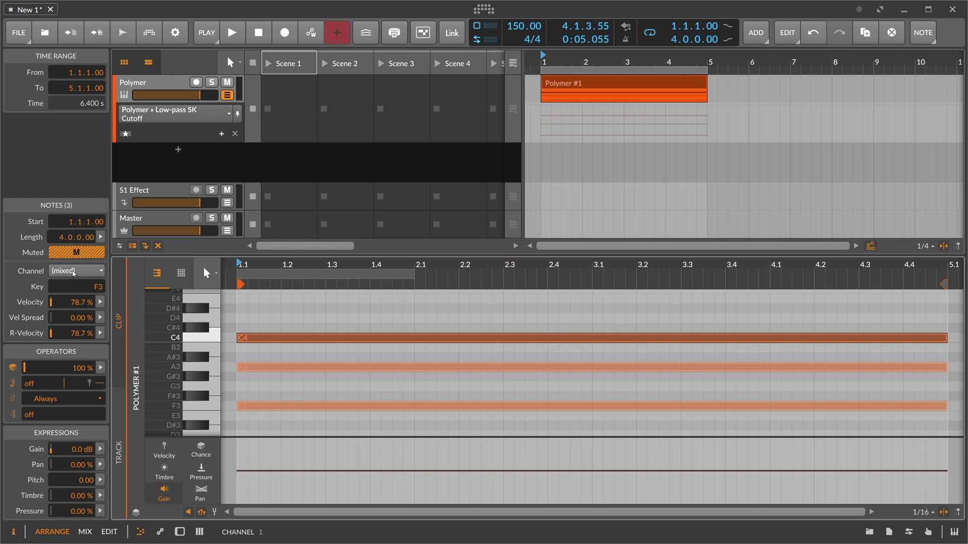
{"action": "left_click", "coordinate": [296, 329]}
{"action": "left_click", "coordinate": [294, 338]}
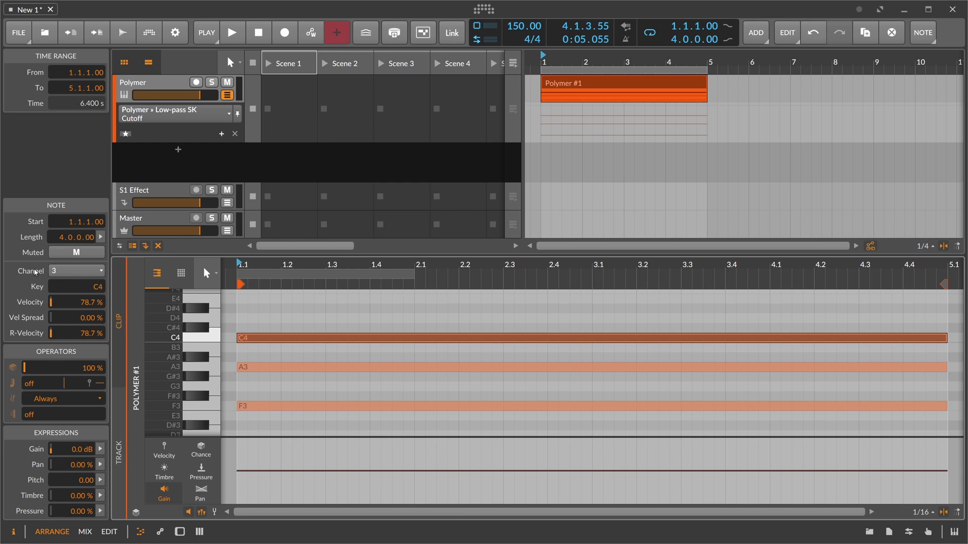
{"action": "key", "text": "d"}
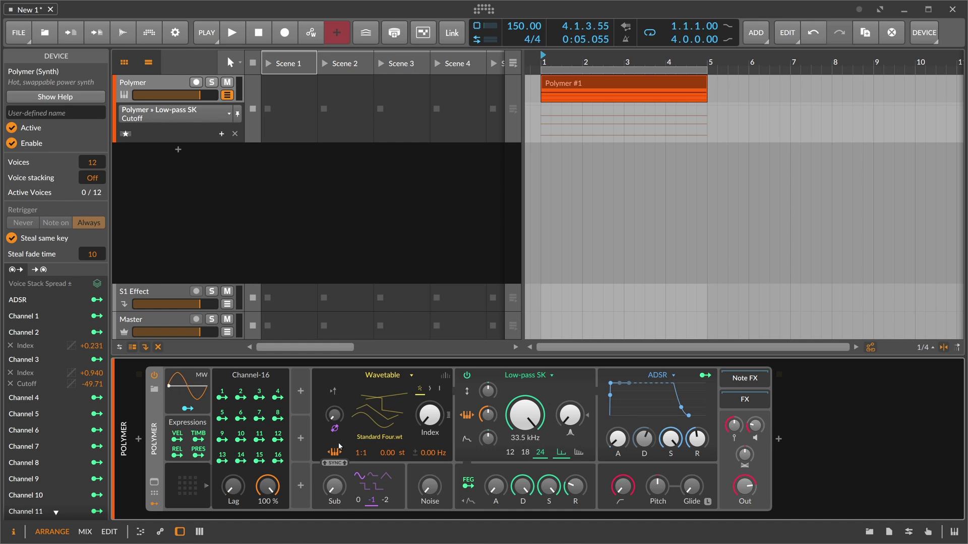
{"action": "double_click", "coordinate": [559, 84]}
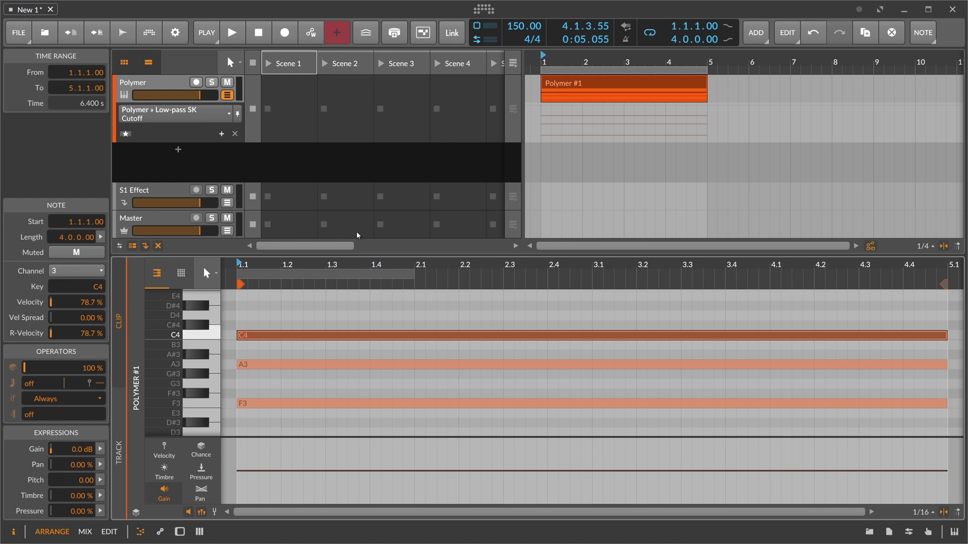
{"action": "key", "text": "ctrl+a"}
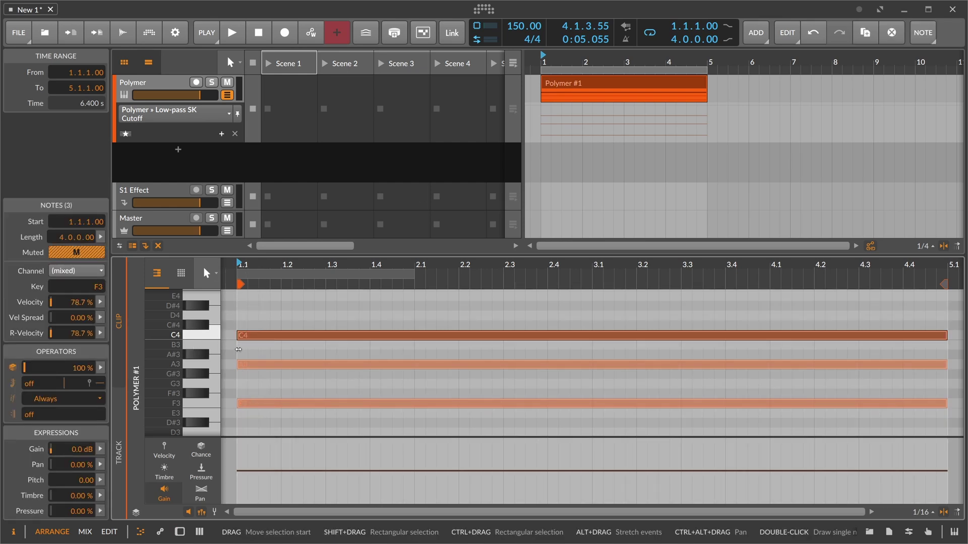
- Review Polymer's per-channel modulations and the channel choices available for the C4 note
{"action": "left_click", "coordinate": [245, 336]}
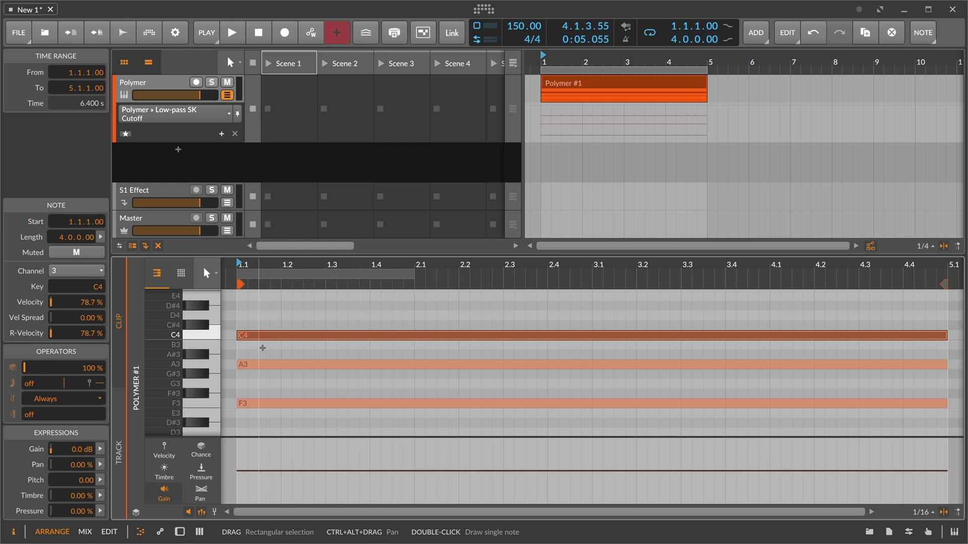
{"action": "double_click", "coordinate": [156, 83]}
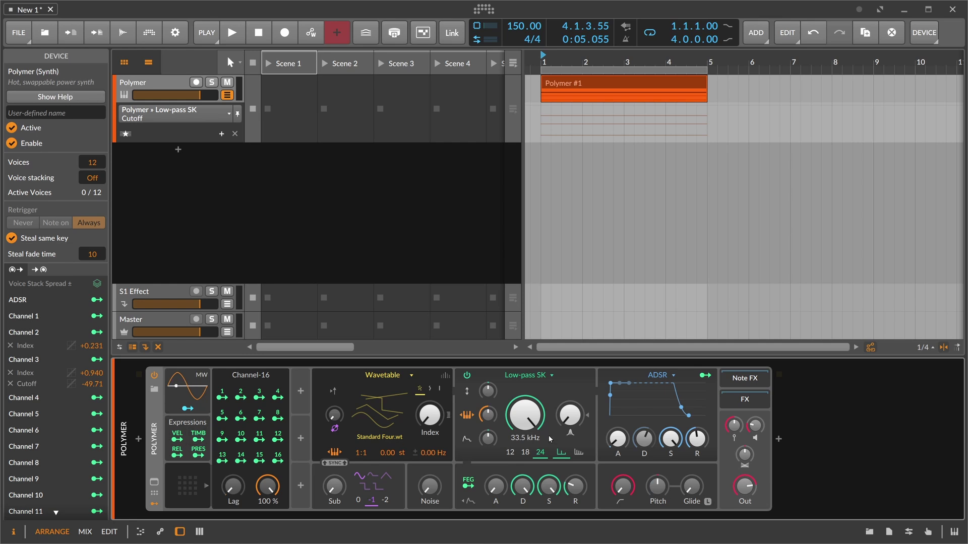
{"action": "double_click", "coordinate": [561, 86]}
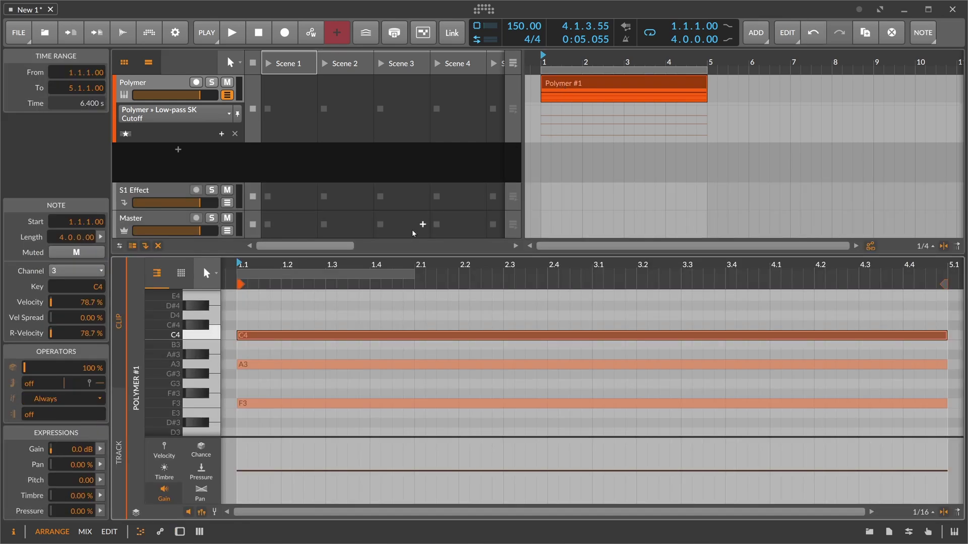
{"action": "left_click_drag", "start_coordinate": [268, 321], "coordinate": [266, 344]}
{"action": "left_click", "coordinate": [75, 270]}
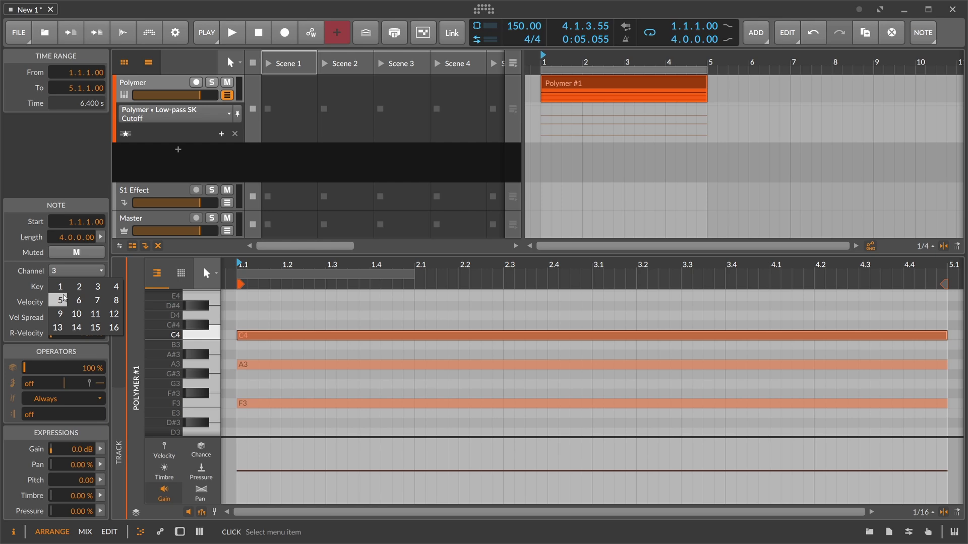
{"action": "left_click", "coordinate": [72, 273]}
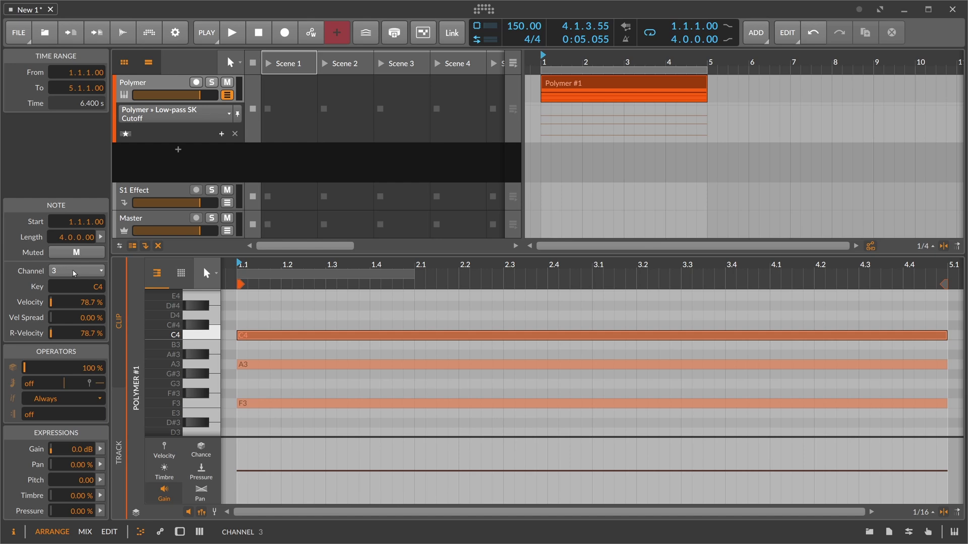
- Delete all notes from the clip and remove the Channel-16 modulator from the Polymer device
{"action": "left_click_drag", "start_coordinate": [303, 313], "coordinate": [304, 421]}
{"action": "key", "text": "Delete"}
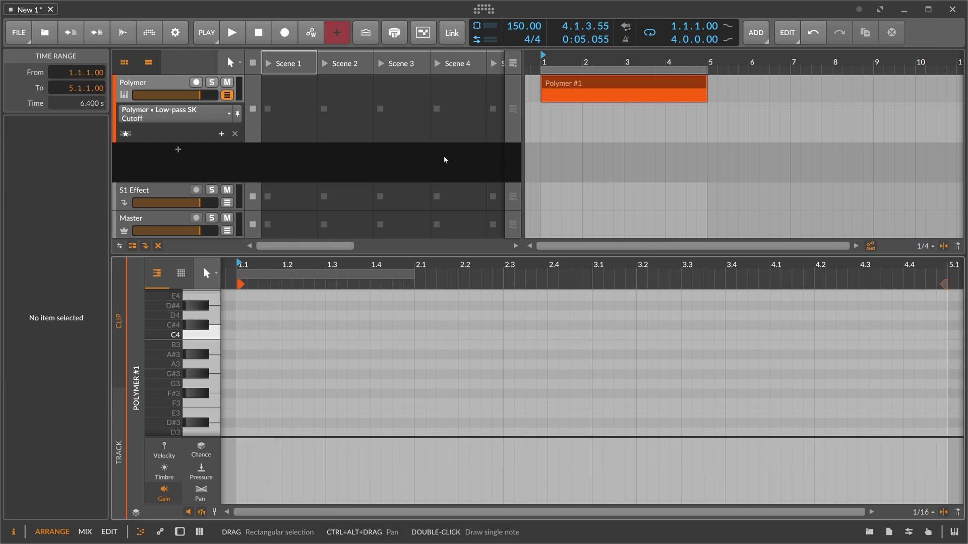
{"action": "double_click", "coordinate": [171, 83]}
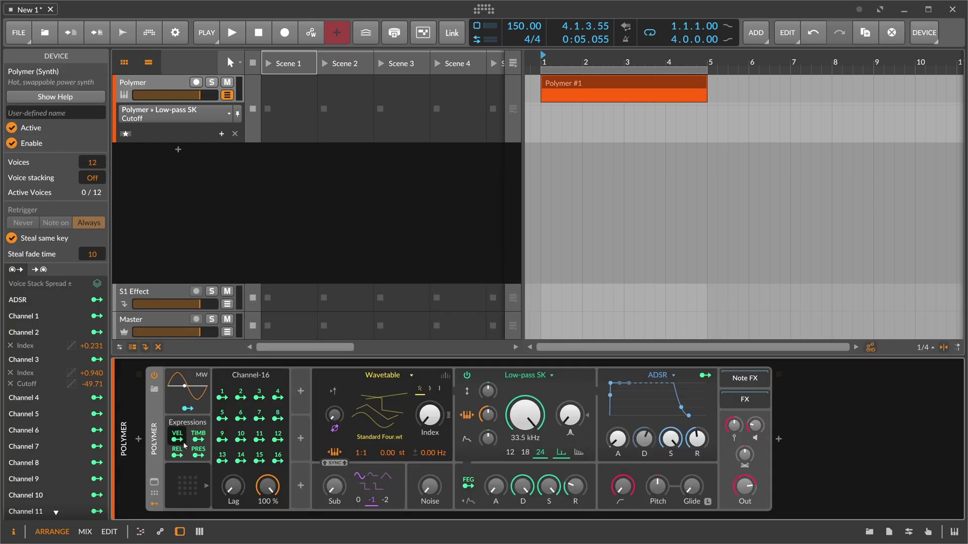
{"action": "left_click", "coordinate": [179, 483]}
{"action": "key", "text": "Delete"}
{"action": "left_click", "coordinate": [180, 479]}
{"action": "key", "text": "Delete"}
- Insert a Multi-note device in front of Polymer in the device chain
{"action": "left_click", "coordinate": [139, 439]}
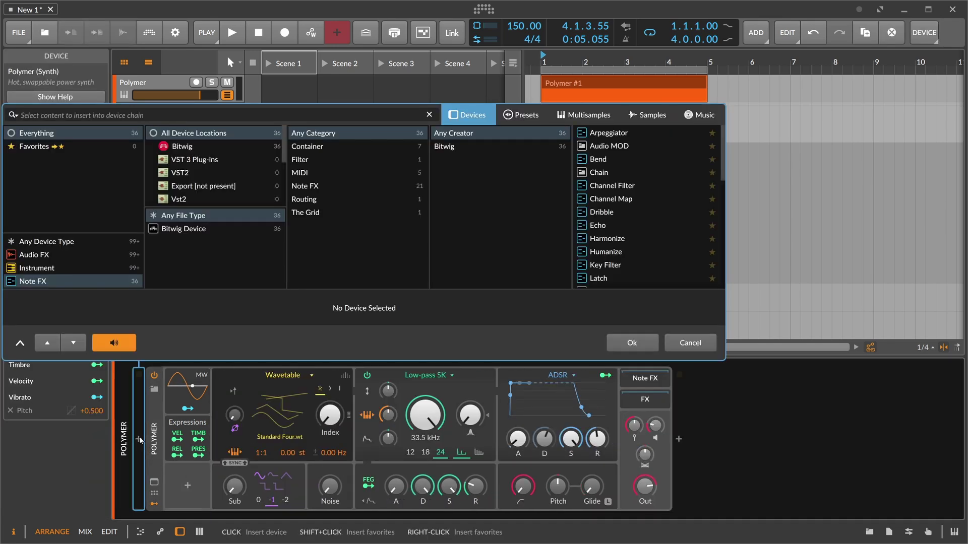
{"action": "type", "text": "mult"}
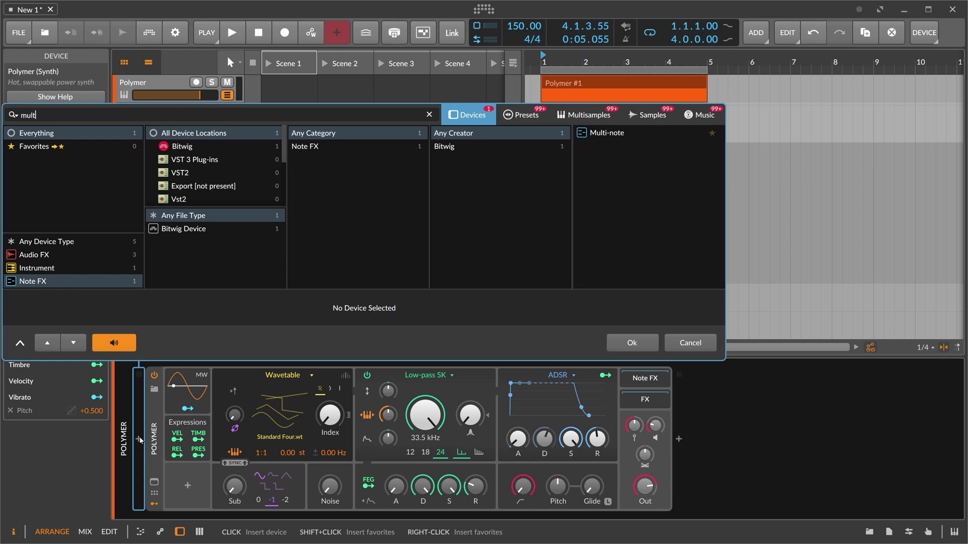
{"action": "key", "text": "Down"}
{"action": "key", "text": "Return"}
- Enable the second and third notes in Multi-note with pitch offsets of +3 and +7
{"action": "left_click", "coordinate": [180, 405]}
{"action": "double_click", "coordinate": [206, 405]}
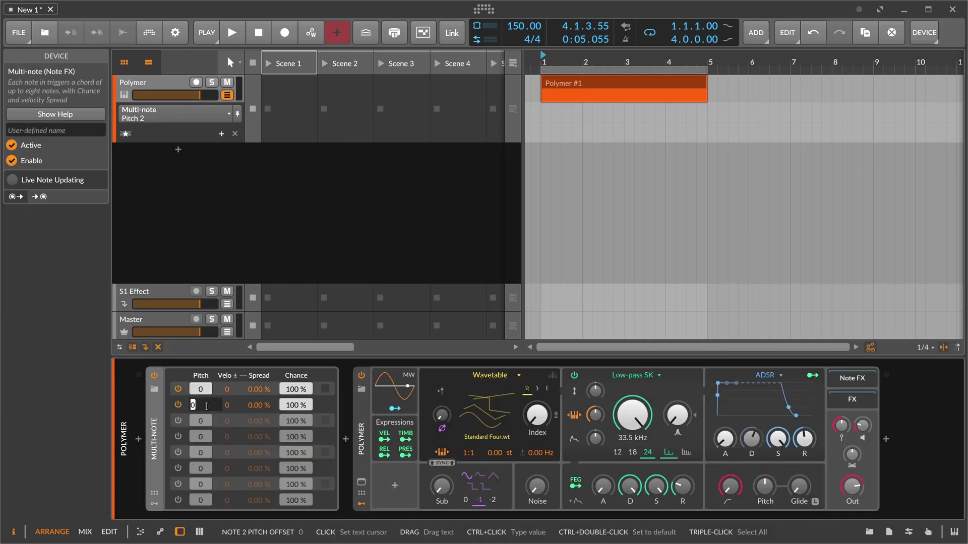
{"action": "type", "text": "3"}
{"action": "key", "text": "Return"}
{"action": "double_click", "coordinate": [204, 421]}
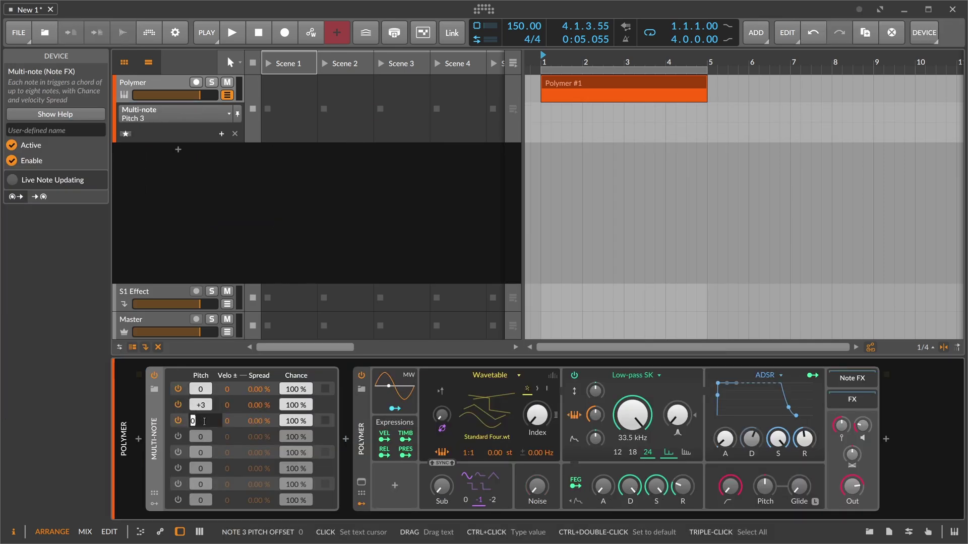
{"action": "key", "text": "Return"}
- Draw a four-bar F3 note at the start of the empty clip and play it briefly
{"action": "double_click", "coordinate": [547, 96]}
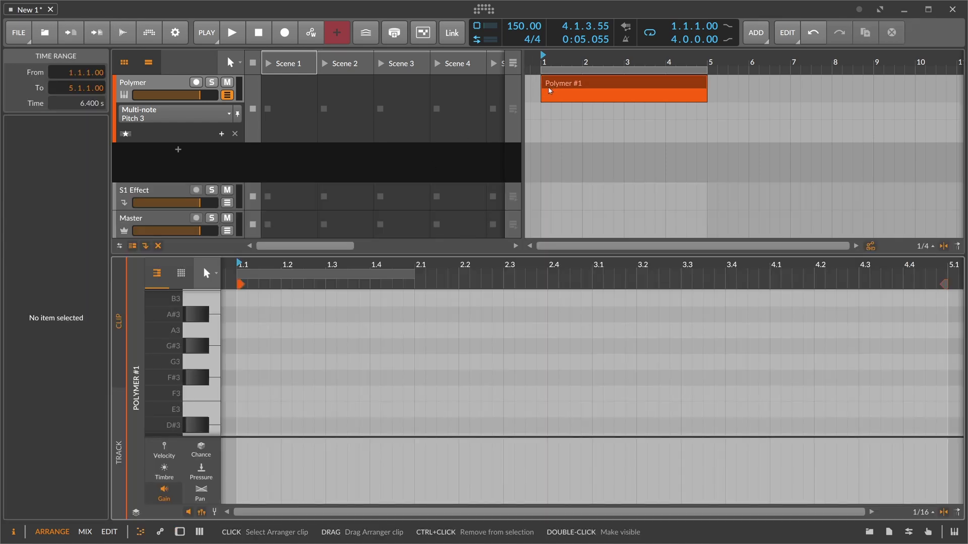
{"action": "scroll", "coordinate": [238, 396], "scroll_direction": "down", "scroll_amount": 2}
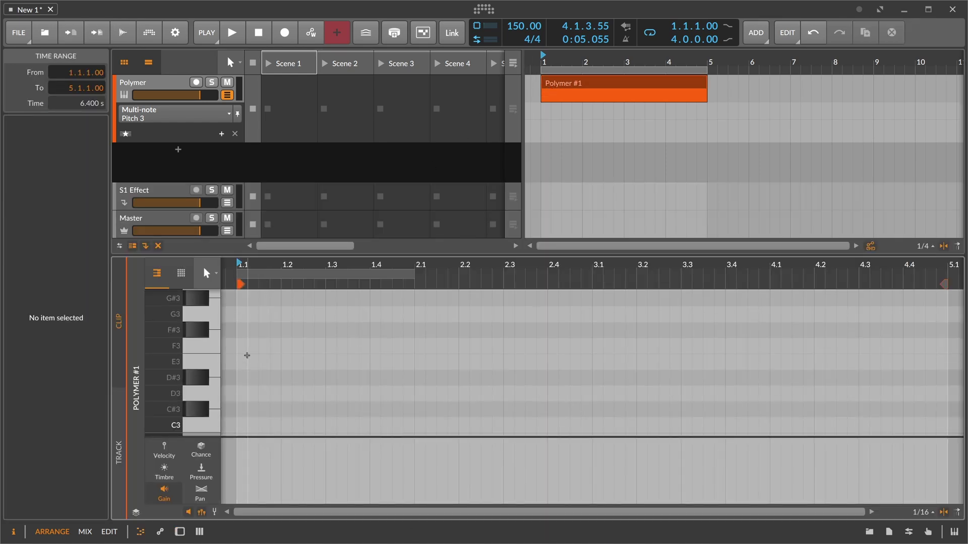
{"action": "double_click", "coordinate": [247, 345]}
{"action": "left_click_drag", "start_coordinate": [337, 277], "coordinate": [336, 260]}
{"action": "left_click", "coordinate": [337, 265]}
{"action": "key", "text": "space"}
{"action": "key", "text": "space"}
- Set Polymer's wavetable index to about 21.7 % and audition the chord
{"action": "key", "text": "d"}
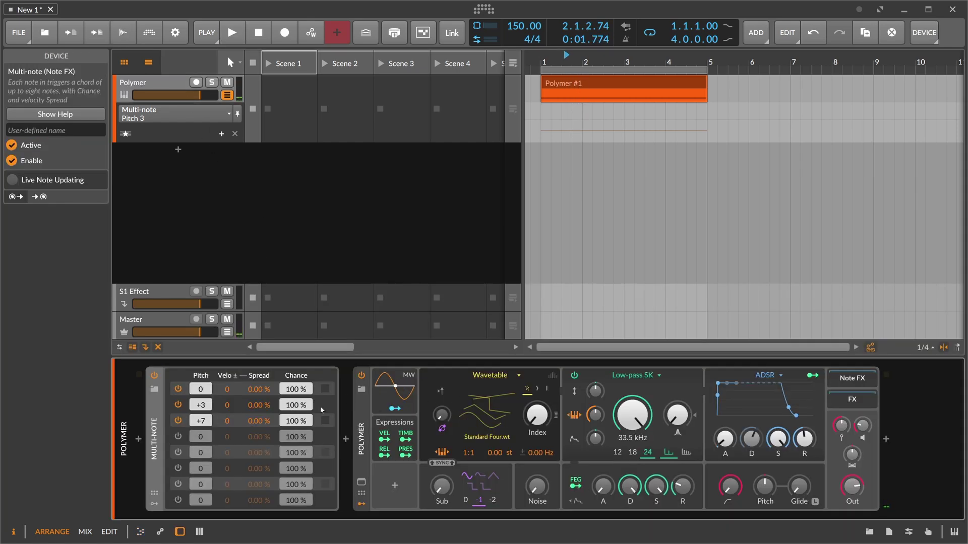
{"action": "left_click", "coordinate": [623, 417]}
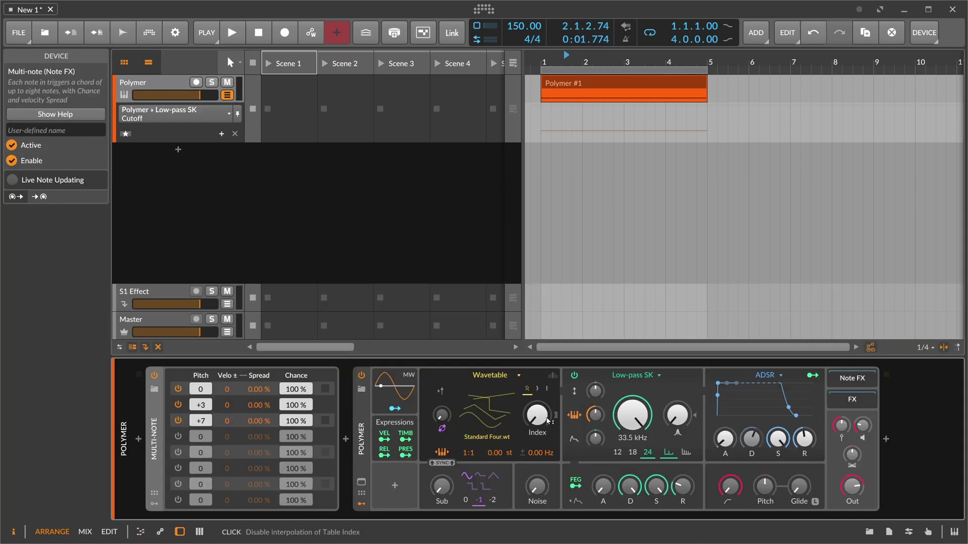
{"action": "left_click_drag", "start_coordinate": [545, 432], "coordinate": [546, 419]}
{"action": "key", "text": "space"}
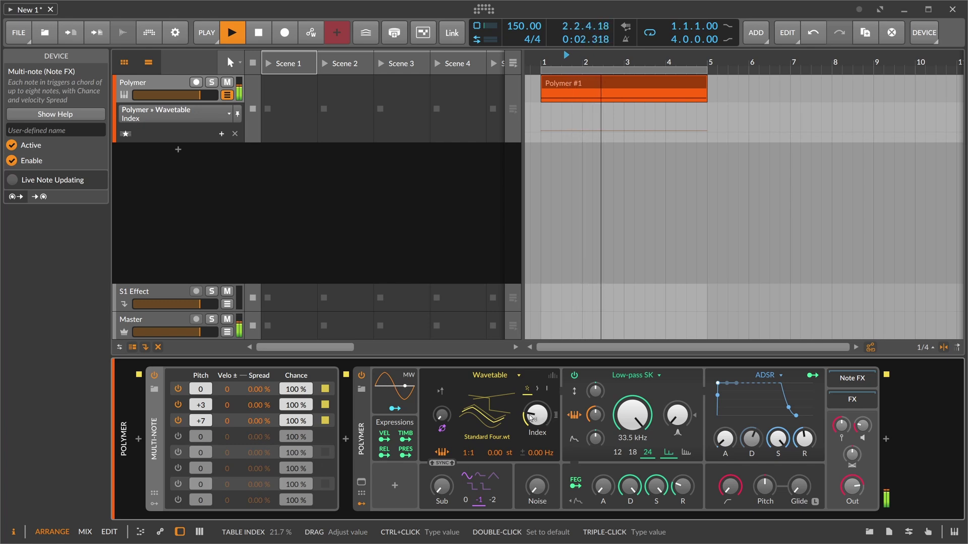
{"action": "key", "text": "space"}
- Add a Channel-16 modulator to the Multi-note device
{"action": "left_click", "coordinate": [155, 504]}
{"action": "left_click", "coordinate": [175, 392]}
{"action": "type", "text": "chann"}
{"action": "key", "text": "Down"}
{"action": "key", "text": "Return"}
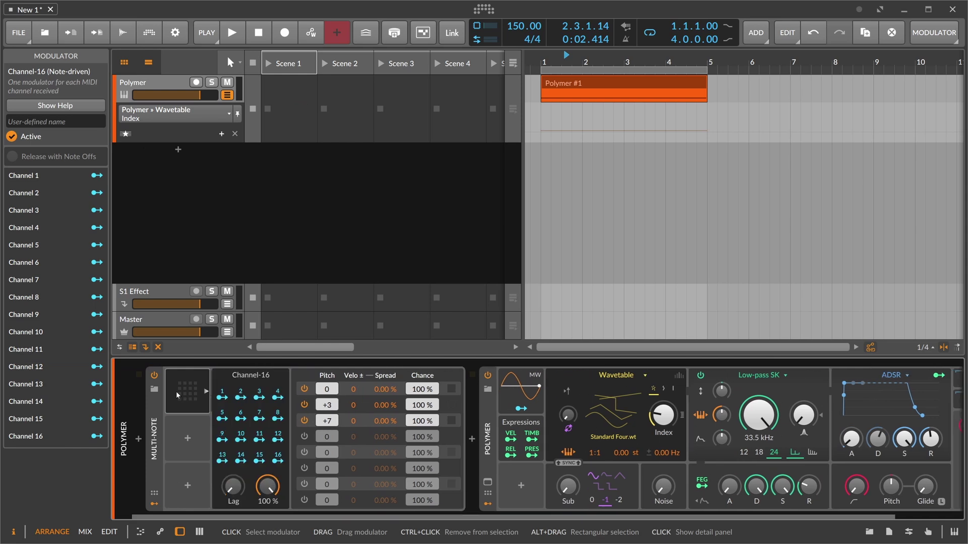
- Map Channel 2 of the Channel-16 modulator to Multi-note's second pitch with an amount of +1.000
{"action": "left_click", "coordinate": [241, 398]}
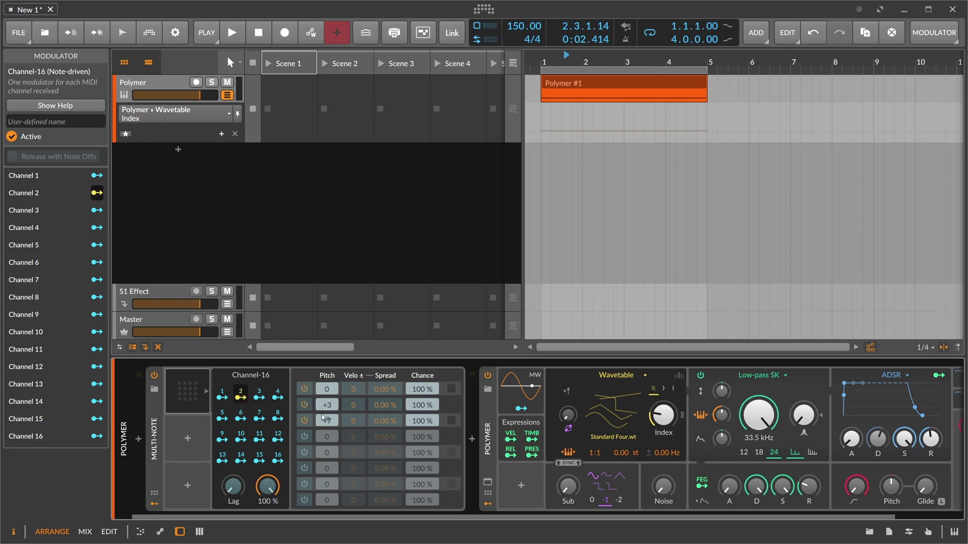
{"action": "left_click_drag", "start_coordinate": [326, 405], "coordinate": [327, 395]}
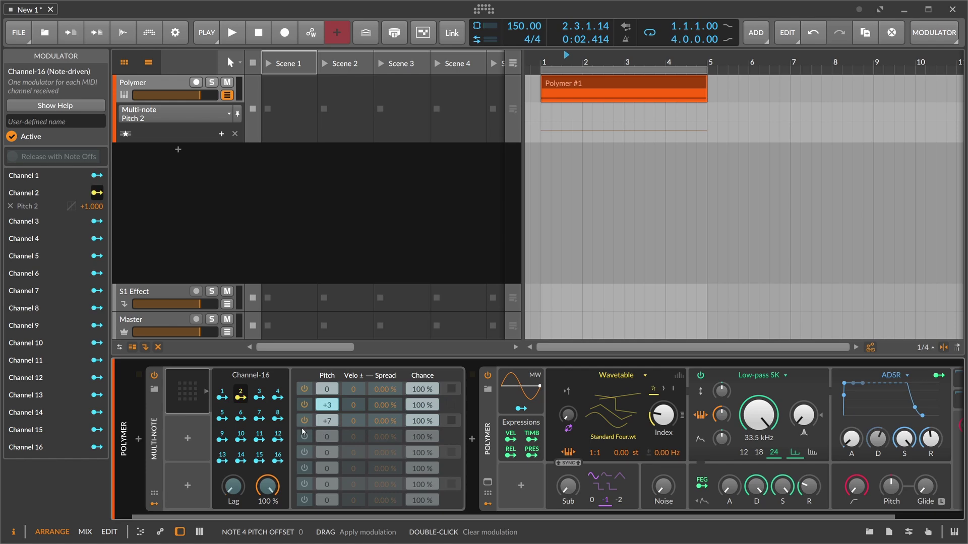
{"action": "left_click", "coordinate": [241, 397]}
- Assign the F3 note in the clip to channel 1 and audition the resulting chord
{"action": "double_click", "coordinate": [613, 84]}
{"action": "left_click_drag", "start_coordinate": [295, 337], "coordinate": [261, 417]}
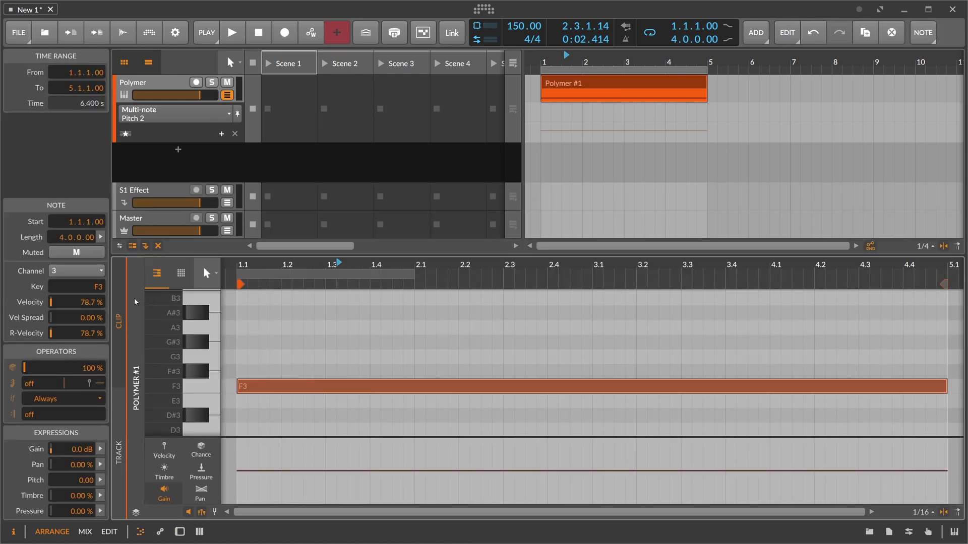
{"action": "left_click", "coordinate": [76, 271]}
{"action": "left_click", "coordinate": [59, 286]}
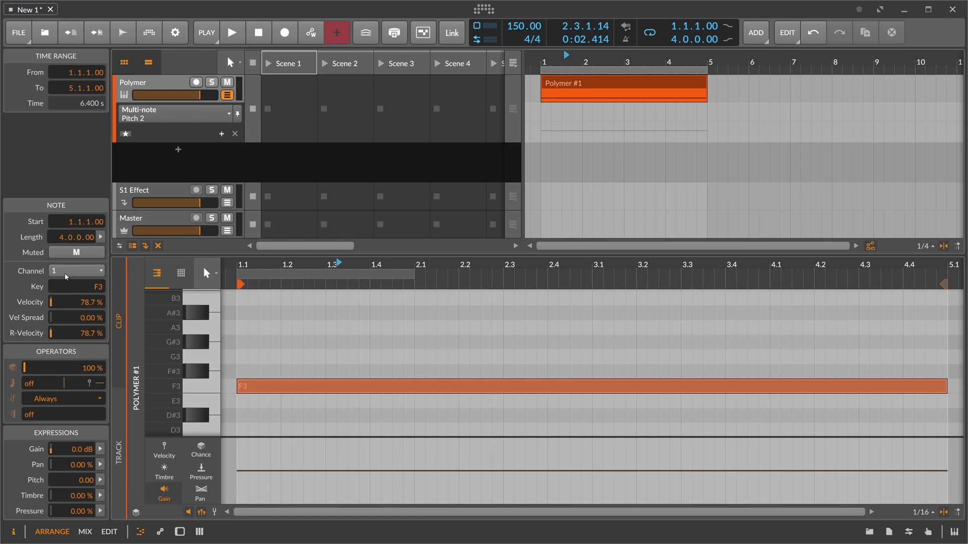
{"action": "key", "text": "space"}
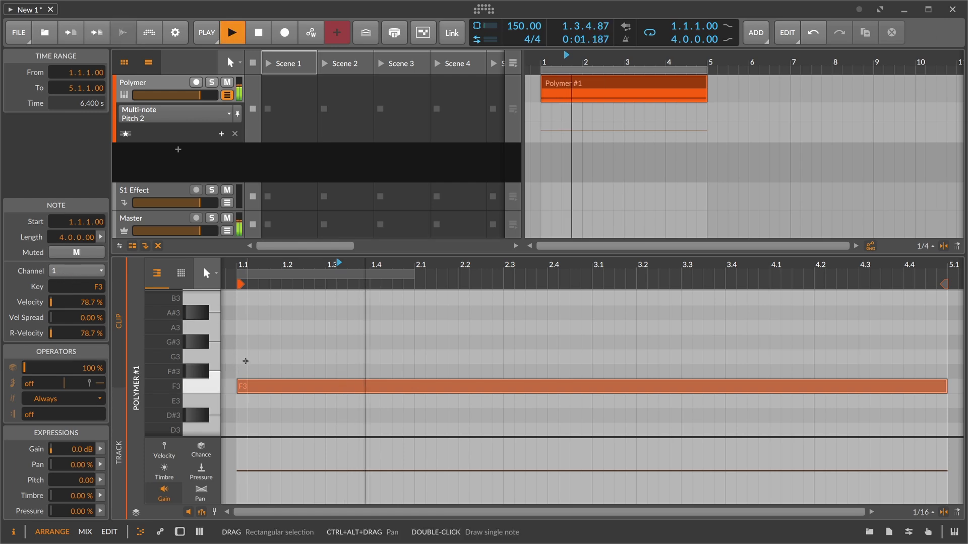
{"action": "key", "text": "space"}
- Set the F3 note to channel 2 and play the clip from its beginning
{"action": "left_click", "coordinate": [75, 271]}
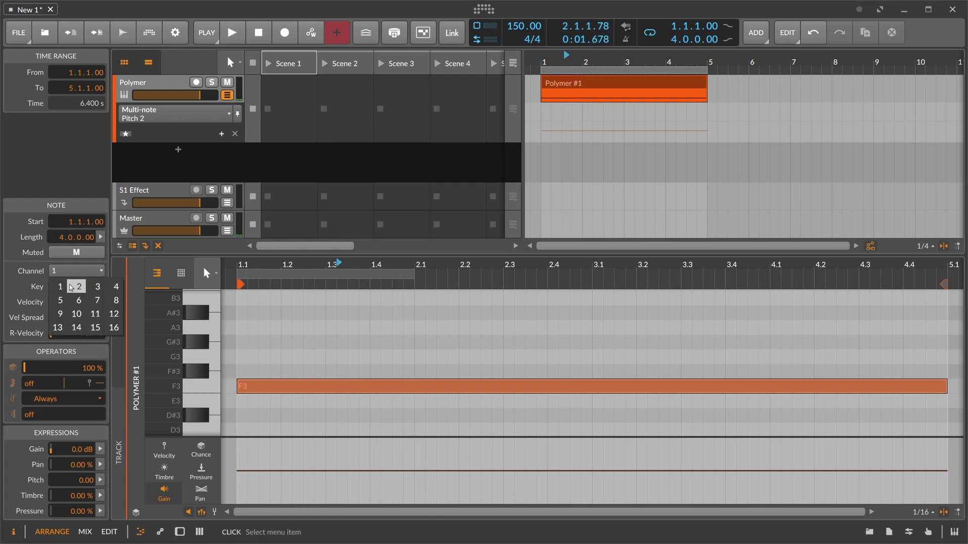
{"action": "left_click", "coordinate": [70, 287]}
{"action": "key", "text": "space"}
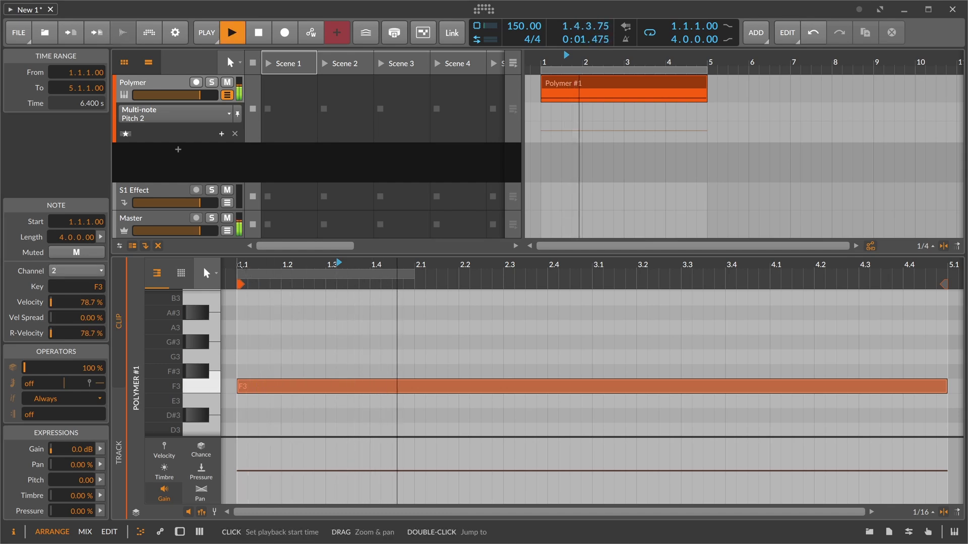
{"action": "left_click", "coordinate": [239, 265]}
{"action": "key", "text": "space"}
{"action": "key", "text": "space"}
{"action": "left_click_drag", "start_coordinate": [292, 265], "coordinate": [294, 325]}
{"action": "key", "text": "space"}
- Shorten the F3 note to one bar and add a duplicate raised to C4 in bar 2
{"action": "left_click", "coordinate": [408, 329]}
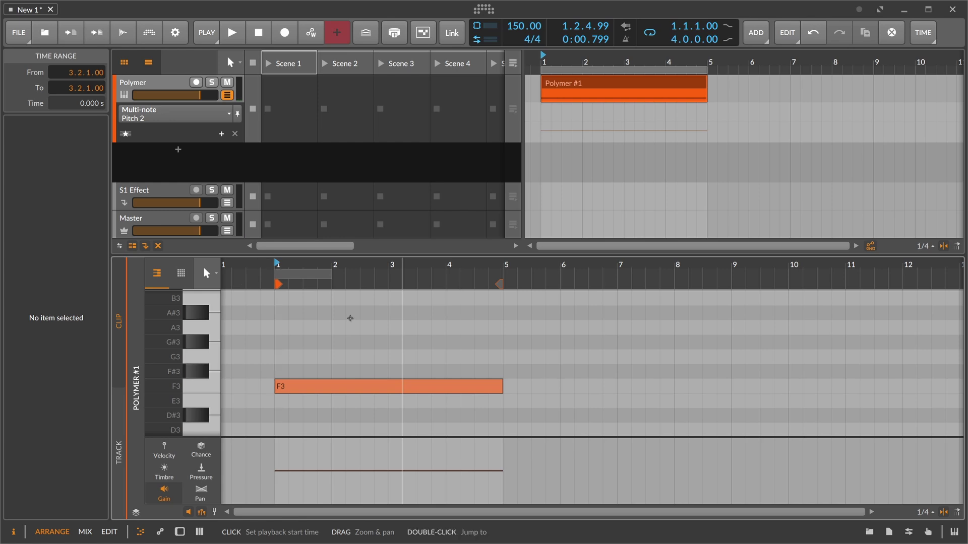
{"action": "left_click_drag", "start_coordinate": [502, 386], "coordinate": [316, 393]}
{"action": "key", "text": "ctrl+d"}
{"action": "key", "text": "Up"}
{"action": "key", "text": "Up"}
{"action": "key", "text": "Up"}
{"action": "key", "text": "Up"}
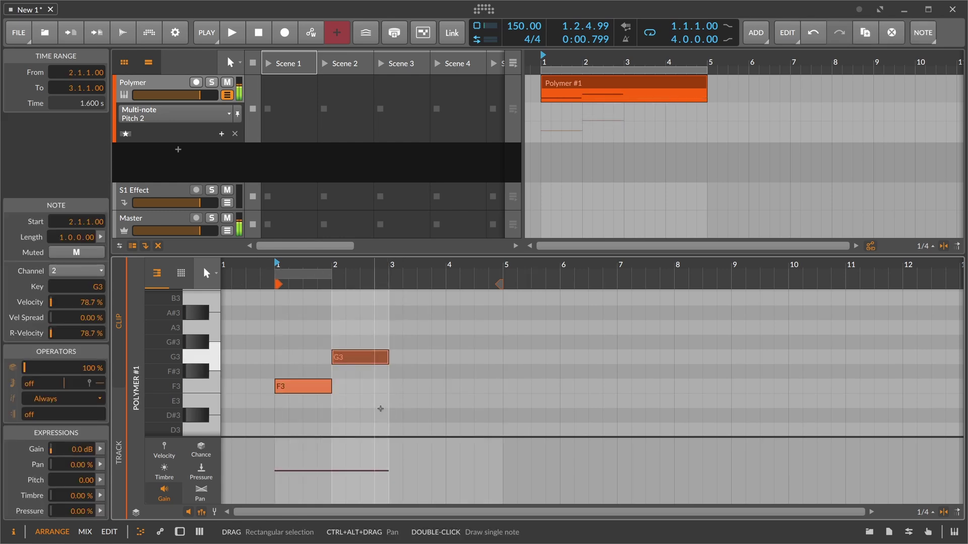
{"action": "key", "text": "Up"}
{"action": "key", "text": "Up"}
{"action": "key", "text": "Up"}
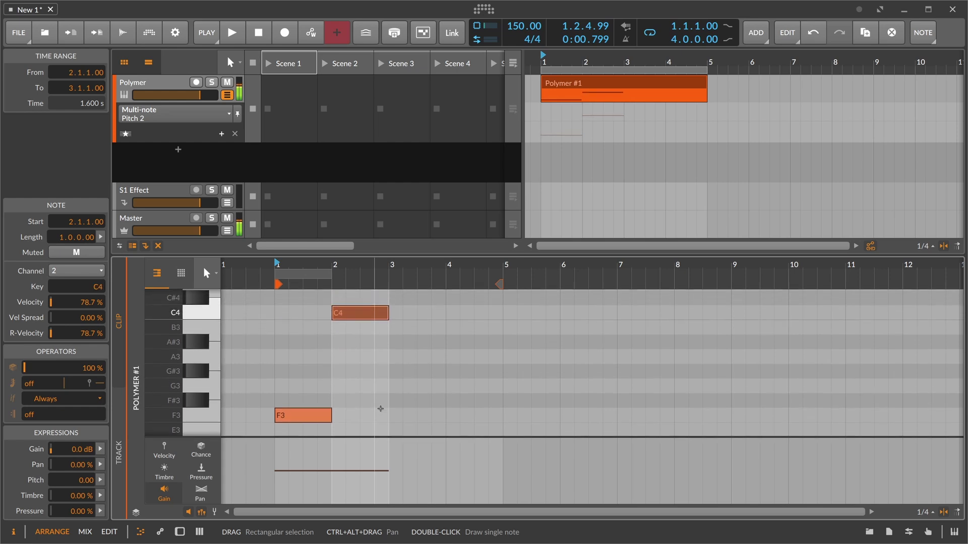
- Duplicate the C4 note into bar 3 and lower the copy to G3
{"action": "key", "text": "ctrl+d"}
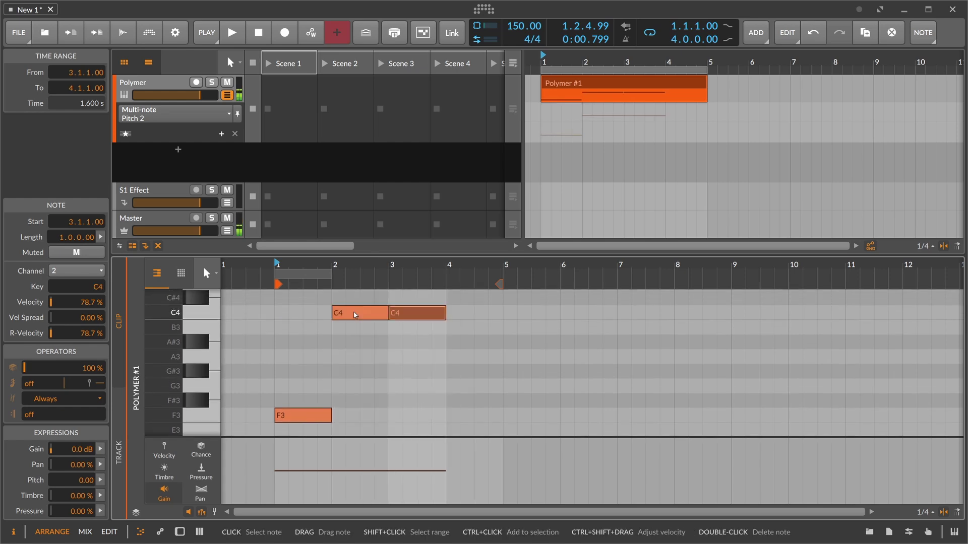
{"action": "key", "text": "Down"}
{"action": "key", "text": "Down"}
{"action": "key", "text": "Down"}
{"action": "key", "text": "Down"}
{"action": "key", "text": "Down"}
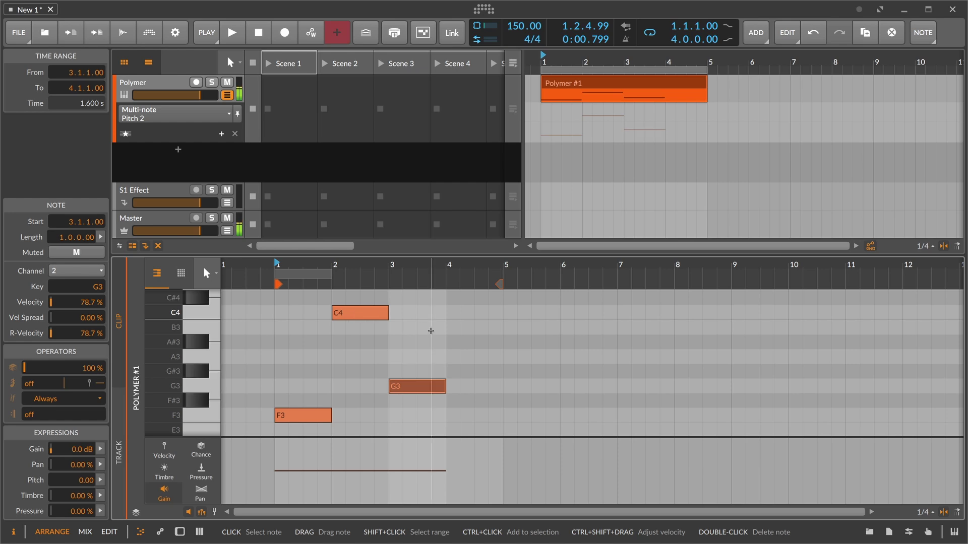
- Duplicate the G3 note into bar 4 and raise the copy to D4
{"action": "key", "text": "ctrl+d"}
{"action": "key", "text": "Up"}
{"action": "key", "text": "Up"}
{"action": "key", "text": "Up"}
{"action": "key", "text": "Up"}
{"action": "key", "text": "Up"}
{"action": "key", "text": "Up"}
{"action": "key", "text": "Up"}
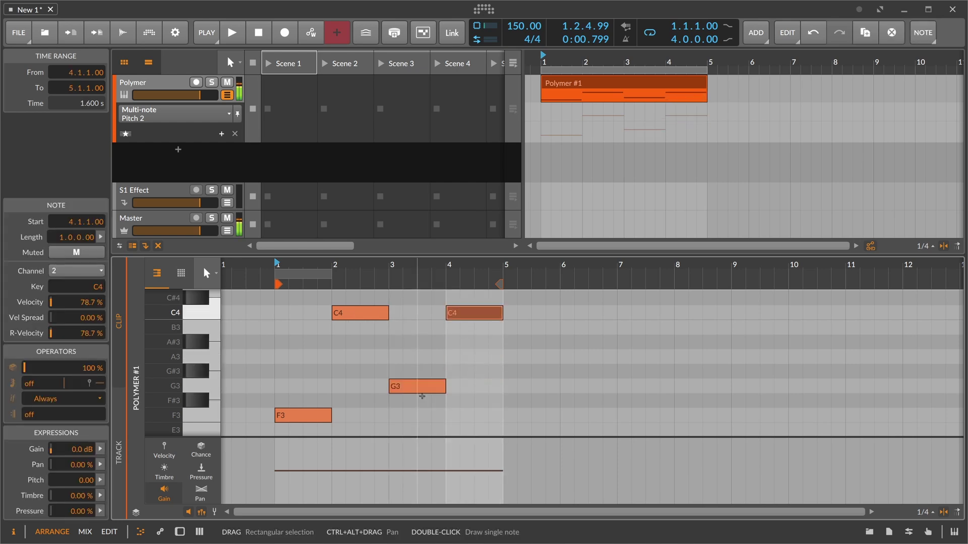
- Set the channels of the C4 and D4 notes, with D4 on channel 1, and play the sequence
{"action": "left_click_drag", "start_coordinate": [383, 256], "coordinate": [454, 152]}
{"action": "left_click", "coordinate": [439, 241]}
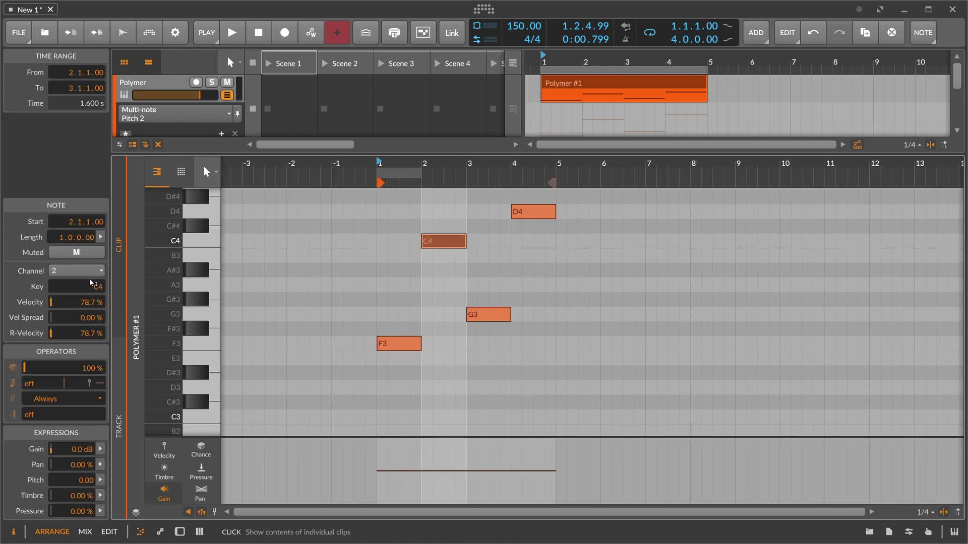
{"action": "left_click", "coordinate": [75, 270]}
{"action": "left_click", "coordinate": [527, 213]}
{"action": "left_click", "coordinate": [61, 287]}
{"action": "key", "text": "space"}
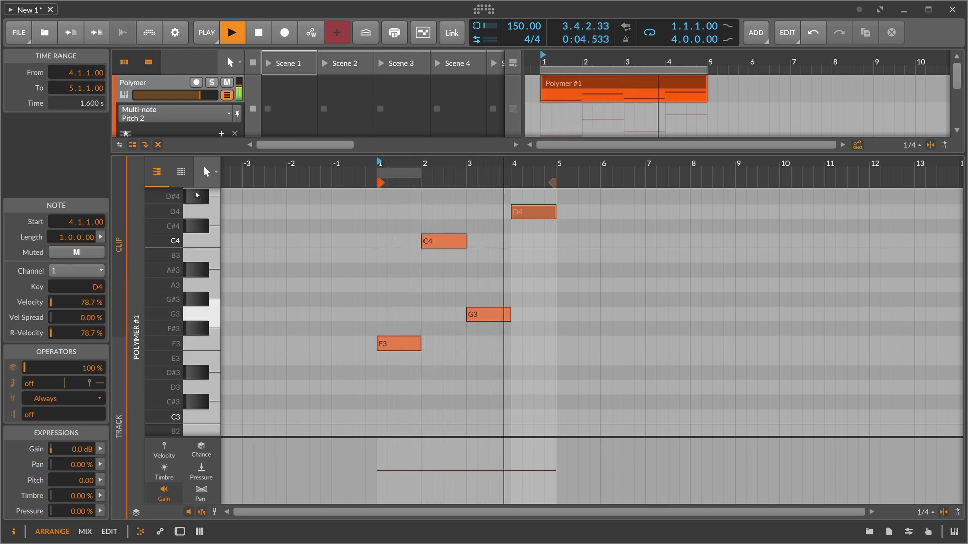
{"action": "key", "text": "space"}
- Insert the Note Wrap preset between Multi-note and Polymer and play the progression through it
{"action": "key", "text": "d"}
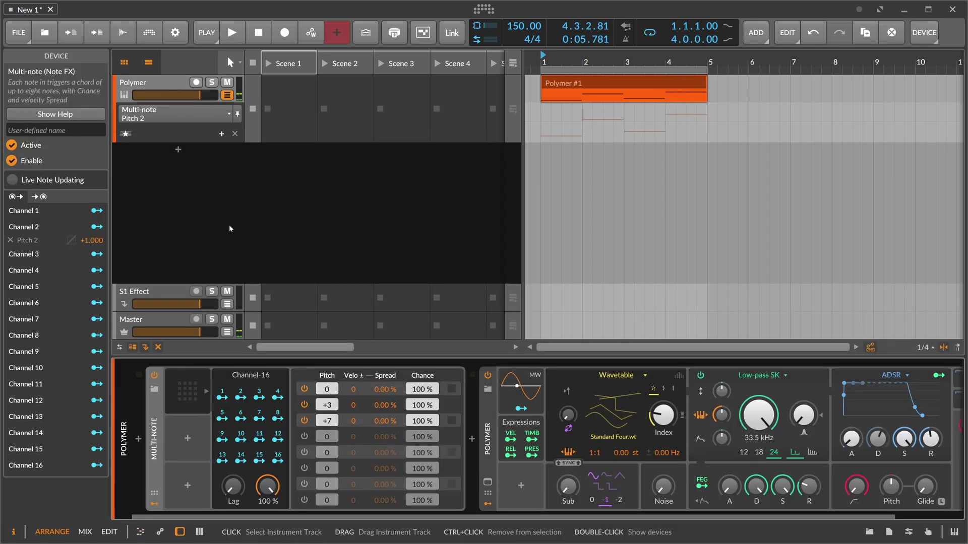
{"action": "left_click", "coordinate": [472, 439]}
{"action": "type", "text": "wrap"}
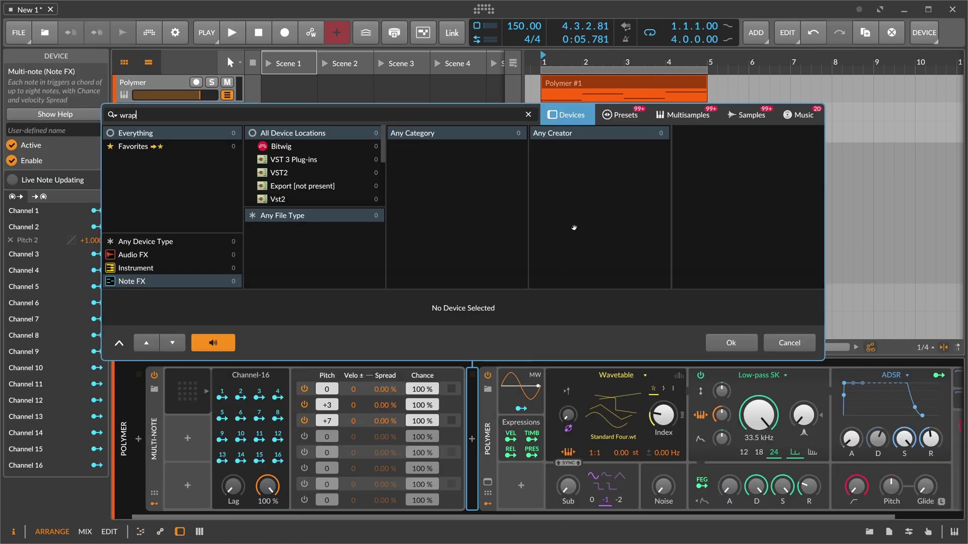
{"action": "left_click", "coordinate": [620, 115]}
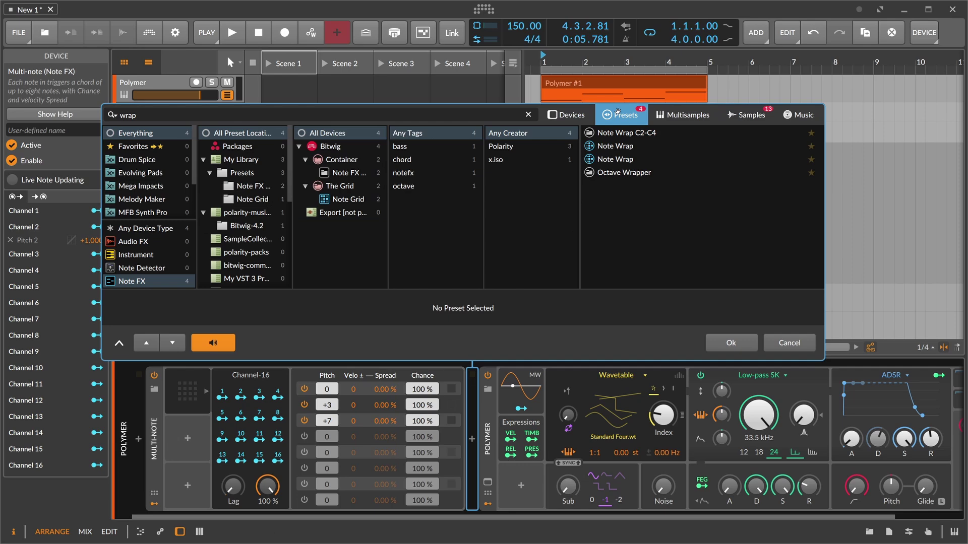
{"action": "left_click", "coordinate": [626, 149]}
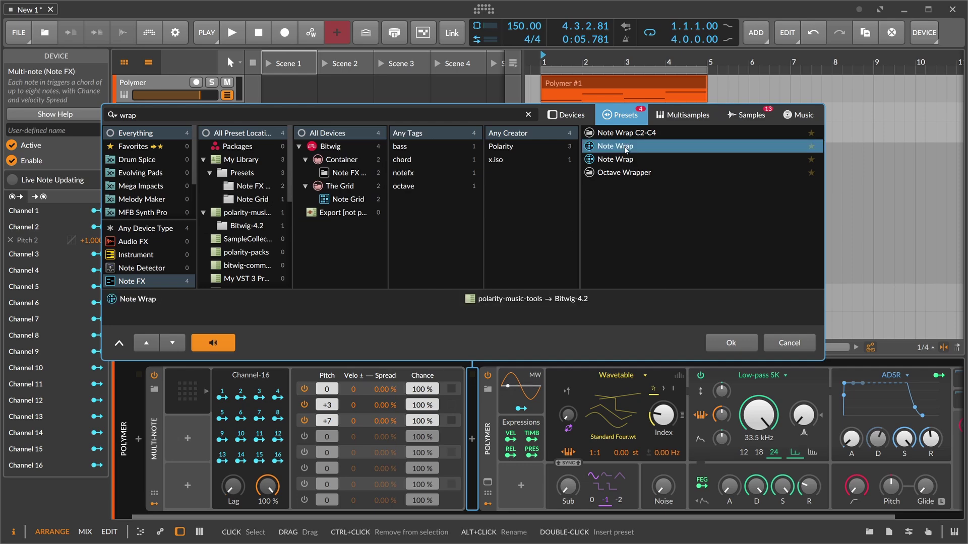
{"action": "key", "text": "Return"}
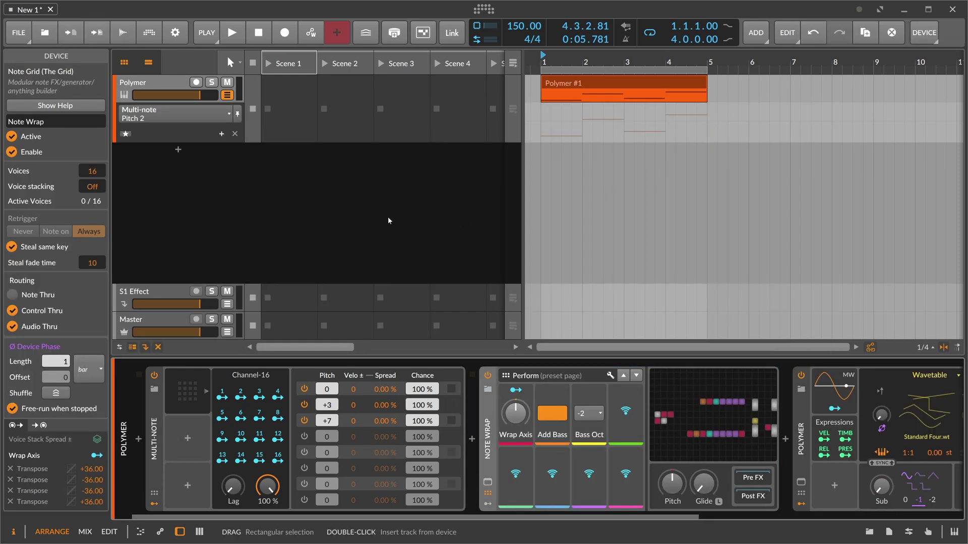
{"action": "key", "text": "space"}
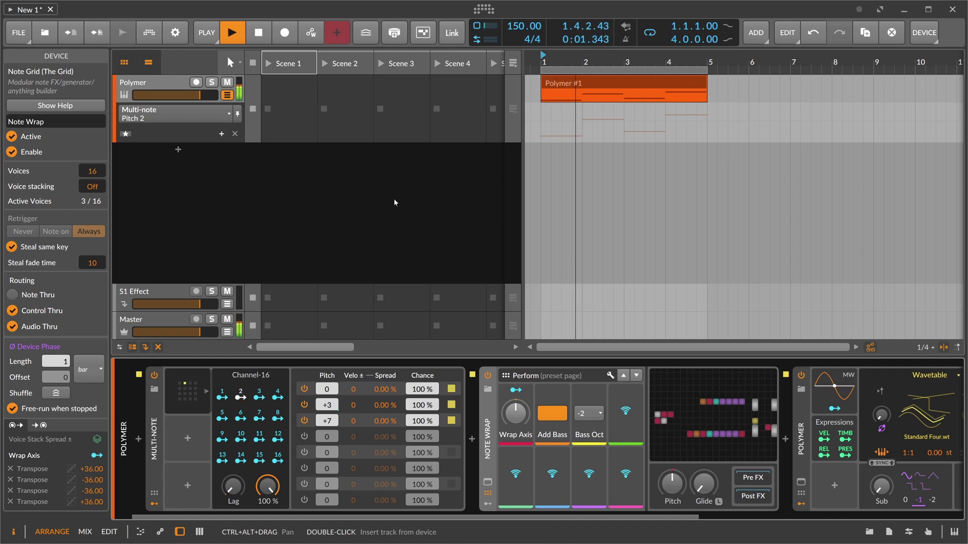
{"action": "left_click_drag", "start_coordinate": [562, 62], "coordinate": [529, 43]}
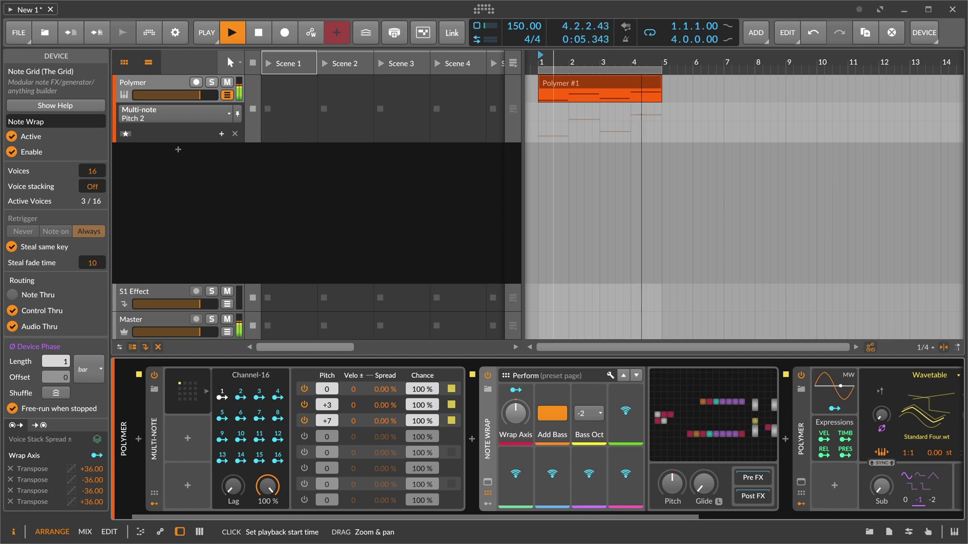
{"action": "key", "text": "space"}
- Check the channels of the clip's notes, set the C4 note to channel 2 and play the progression
{"action": "double_click", "coordinate": [583, 86]}
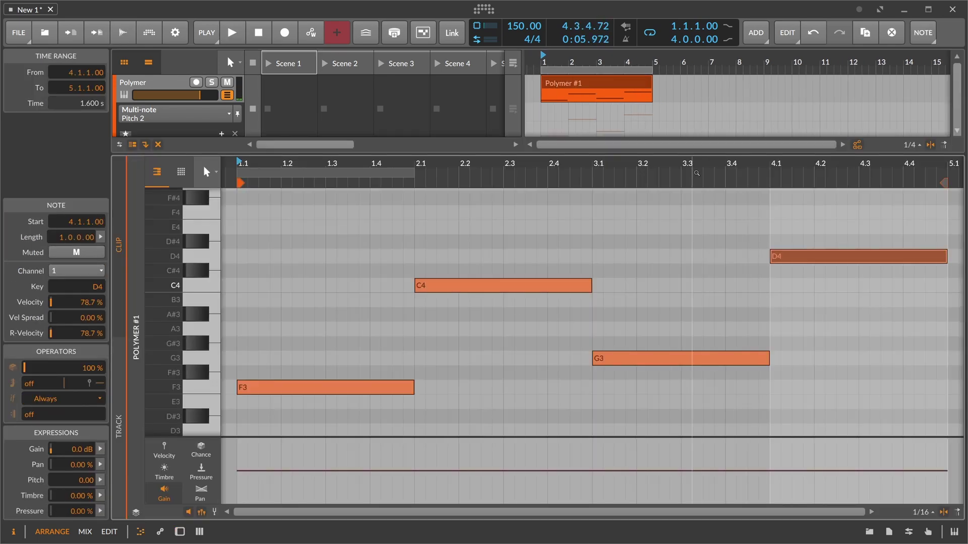
{"action": "left_click_drag", "start_coordinate": [692, 171], "coordinate": [622, 226]}
{"action": "left_click", "coordinate": [686, 256]}
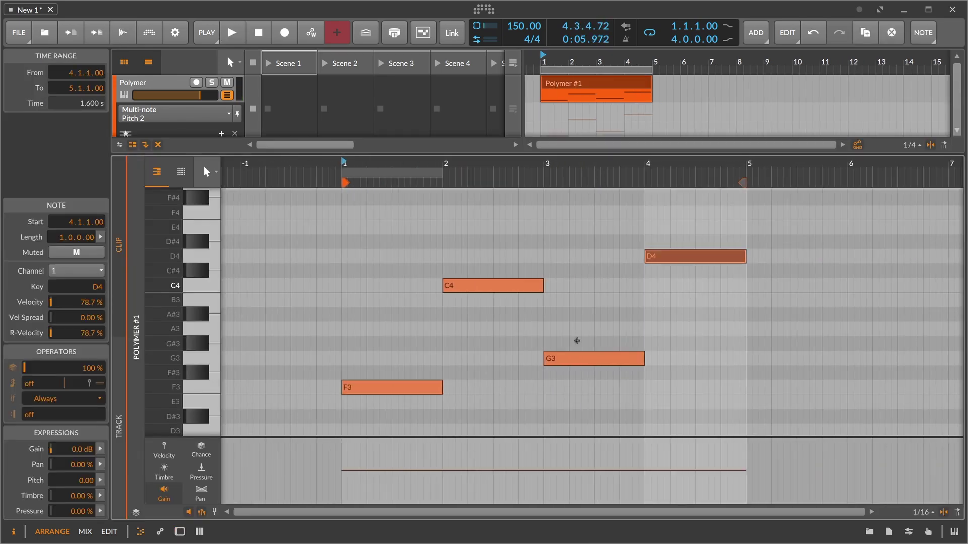
{"action": "left_click_drag", "start_coordinate": [402, 353], "coordinate": [395, 391]}
{"action": "left_click_drag", "start_coordinate": [497, 244], "coordinate": [483, 321]}
{"action": "left_click_drag", "start_coordinate": [589, 337], "coordinate": [582, 385]}
{"action": "left_click_drag", "start_coordinate": [512, 244], "coordinate": [492, 307]}
{"action": "left_click", "coordinate": [77, 271]}
{"action": "left_click", "coordinate": [78, 286]}
{"action": "key", "text": "space"}
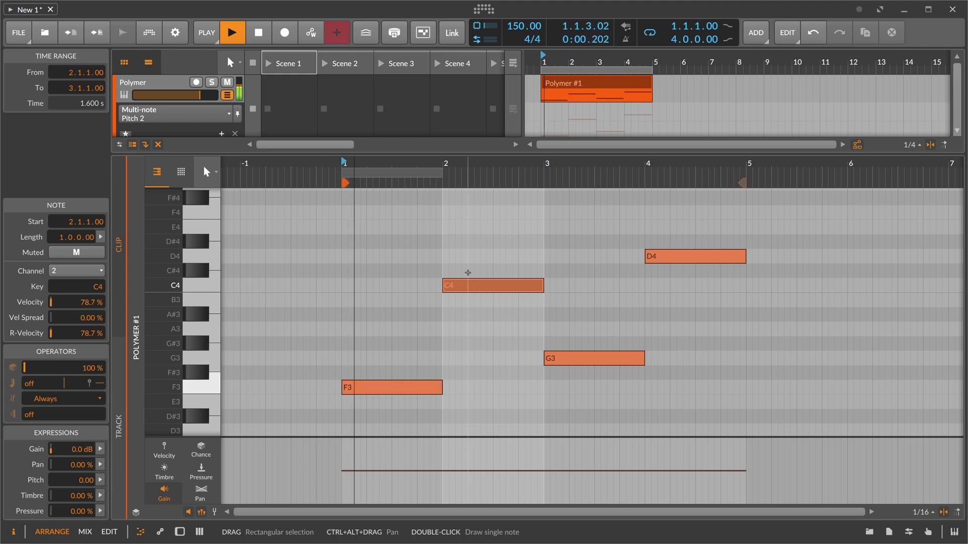
{"action": "left_click_drag", "start_coordinate": [454, 165], "coordinate": [479, 168]}
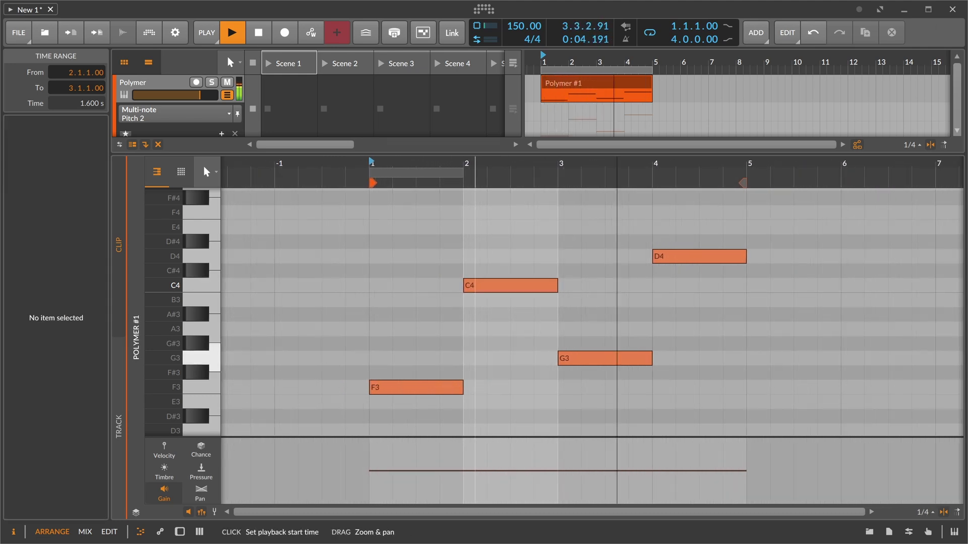
{"action": "key", "text": "space"}
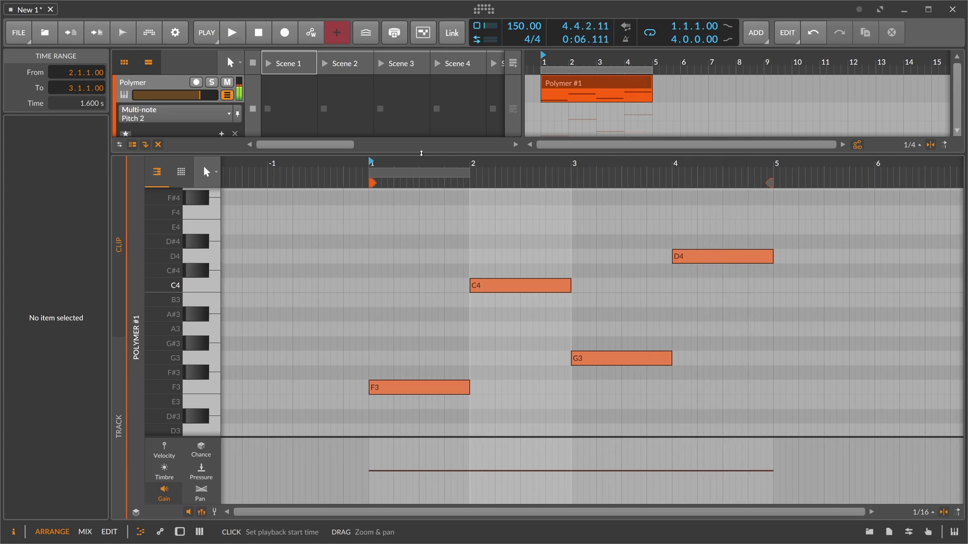
- Set the pitch offset of Multi-note's fourth note to +10
{"action": "key", "text": "d"}
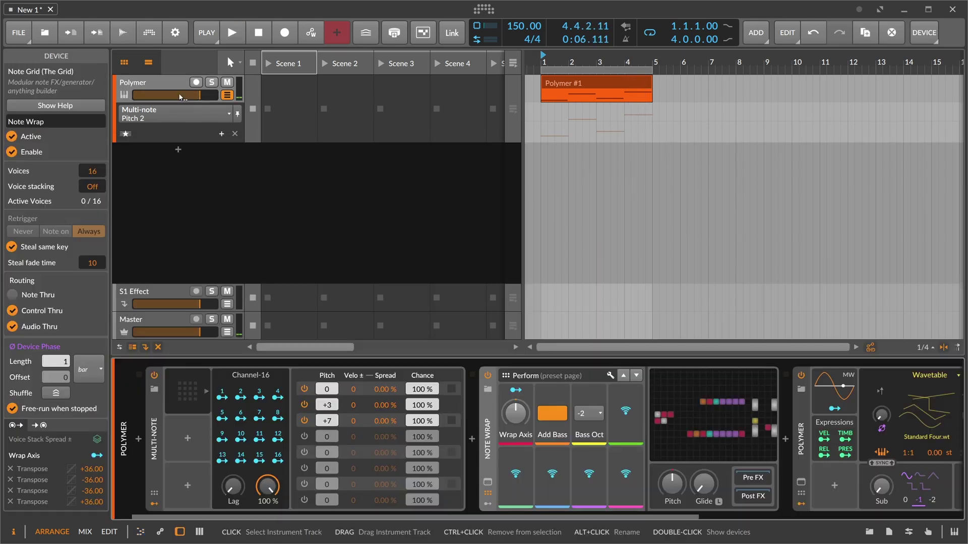
{"action": "double_click", "coordinate": [328, 438]}
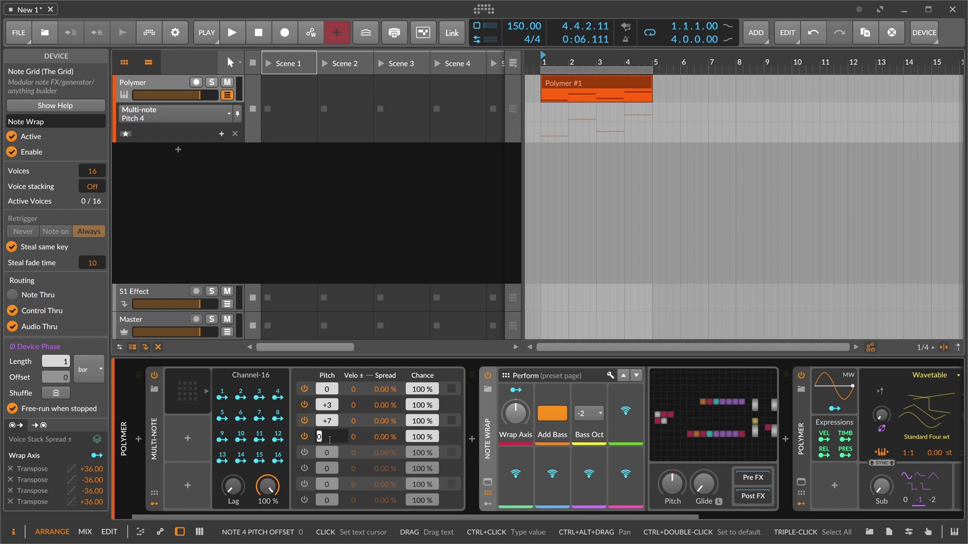
{"action": "type", "text": "10"}
{"action": "key", "text": "Return"}
- Assign Channel 2 of Channel-16 to modulate the fourth note's pitch offset upward and play the progression
{"action": "left_click", "coordinate": [241, 396]}
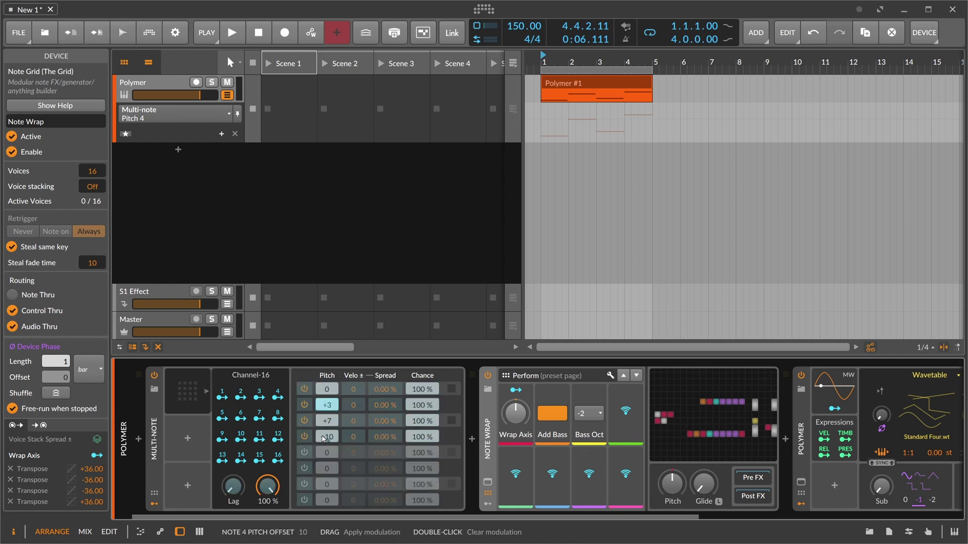
{"action": "left_click_drag", "start_coordinate": [327, 437], "coordinate": [327, 434]}
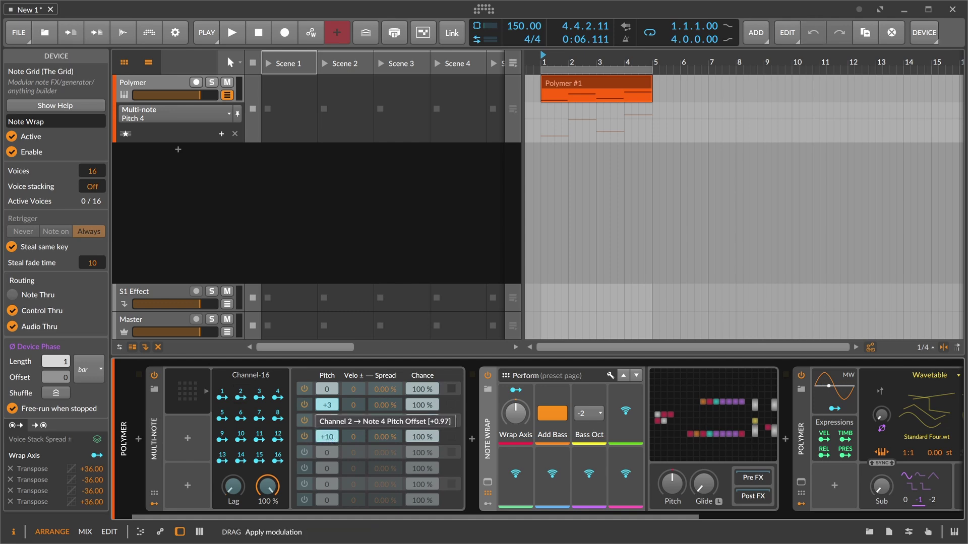
{"action": "left_click_drag", "start_coordinate": [327, 433], "coordinate": [326, 434]}
{"action": "key", "text": "space"}
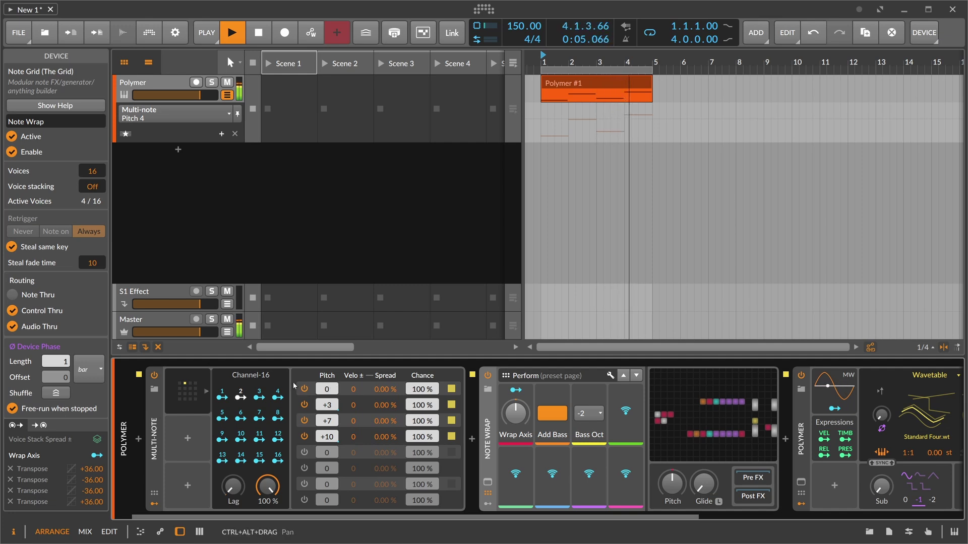
{"action": "key", "text": "space"}
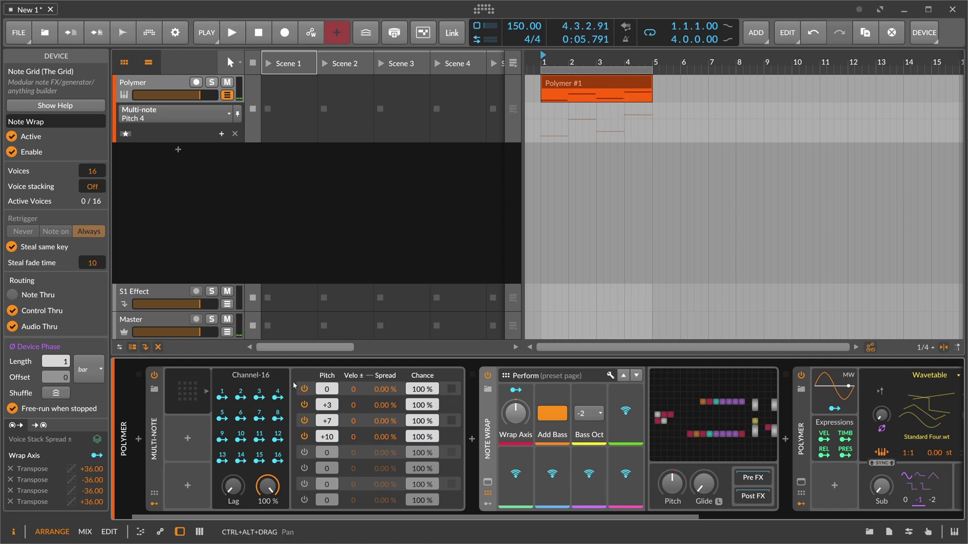
- Insert a Key Filter between Multi-note and Note Wrap
{"action": "left_click", "coordinate": [472, 439]}
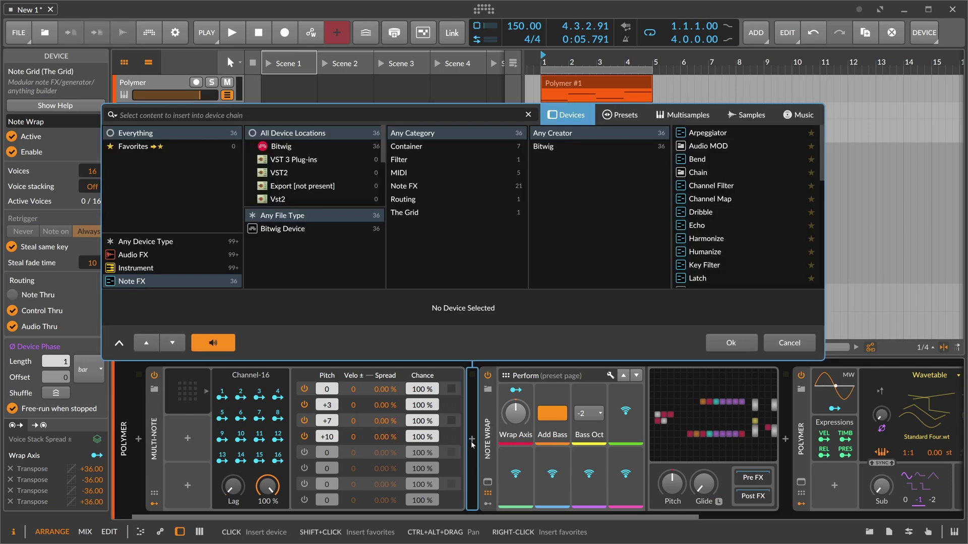
{"action": "type", "text": "mu"}
{"action": "key", "text": "Down"}
{"action": "key", "text": "Return"}
{"action": "type", "text": "key"}
{"action": "key", "text": "Return"}
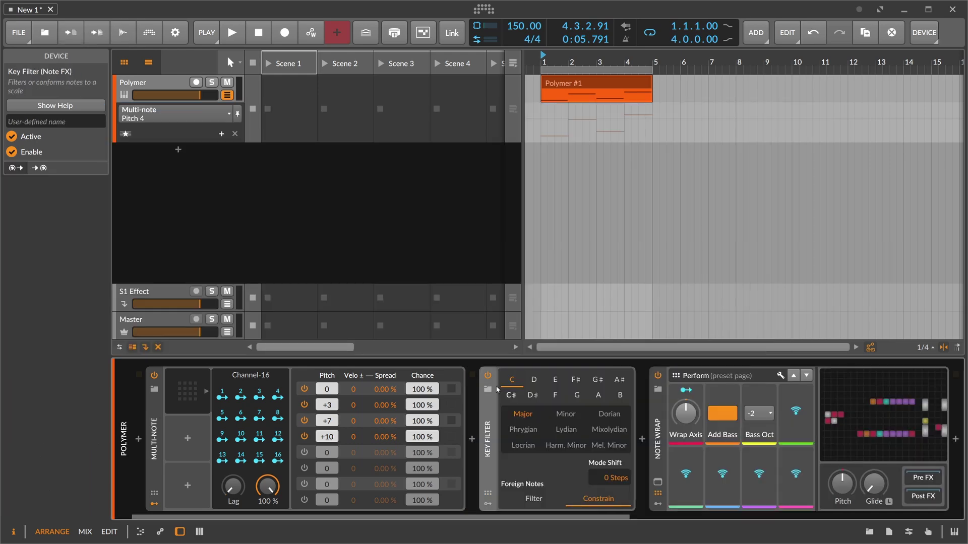
{"action": "left_click", "coordinate": [488, 390]}
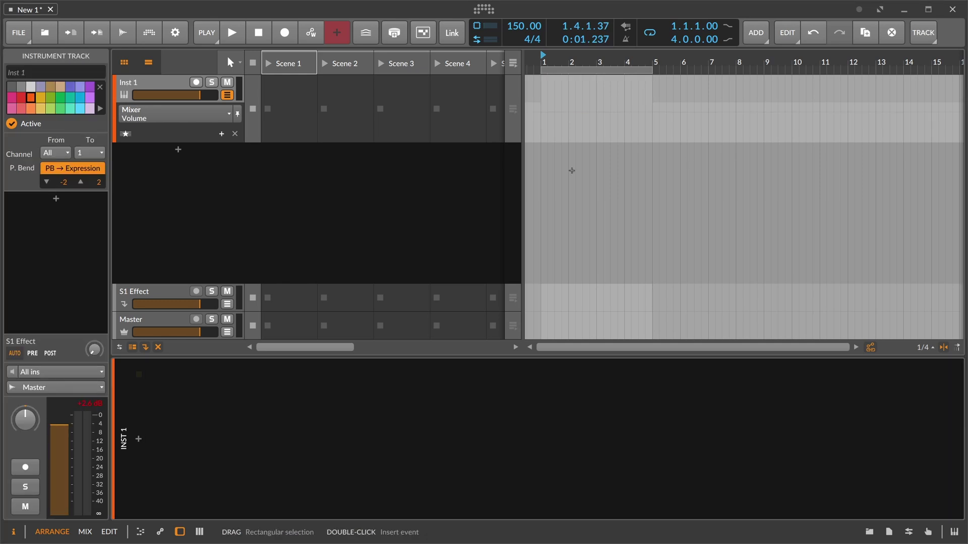
- Insert the Phase-4 synth on the empty instrument track
{"action": "left_click", "coordinate": [139, 440]}
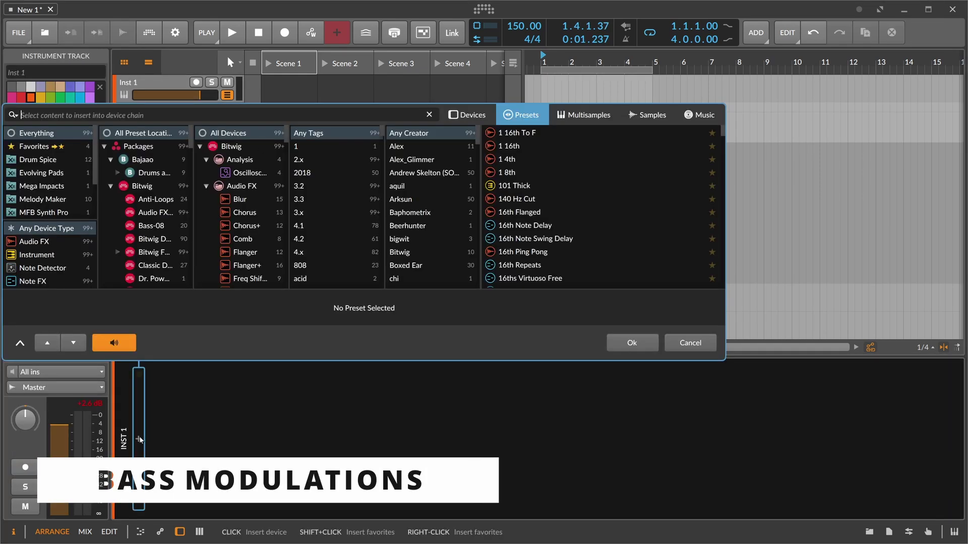
{"action": "type", "text": "phase"}
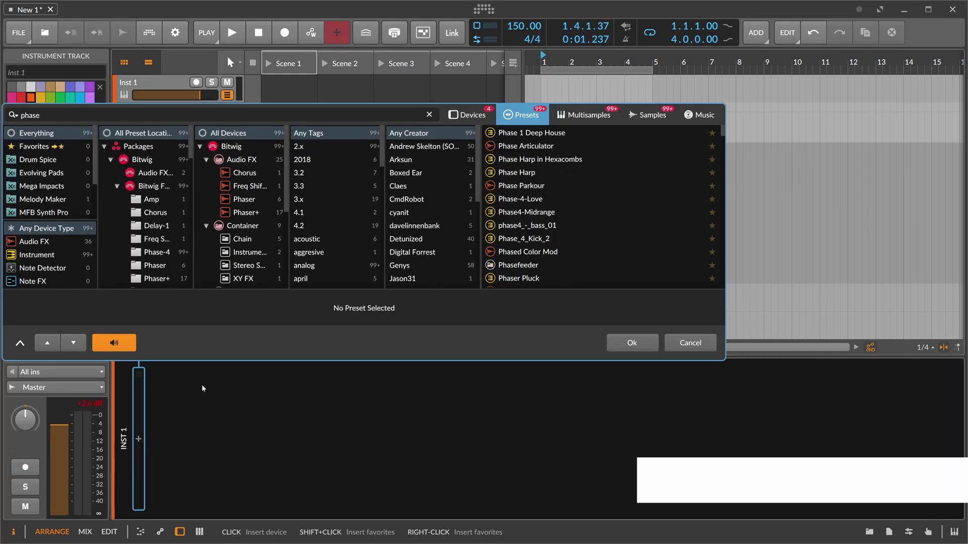
{"action": "left_click", "coordinate": [465, 119]}
{"action": "double_click", "coordinate": [611, 133]}
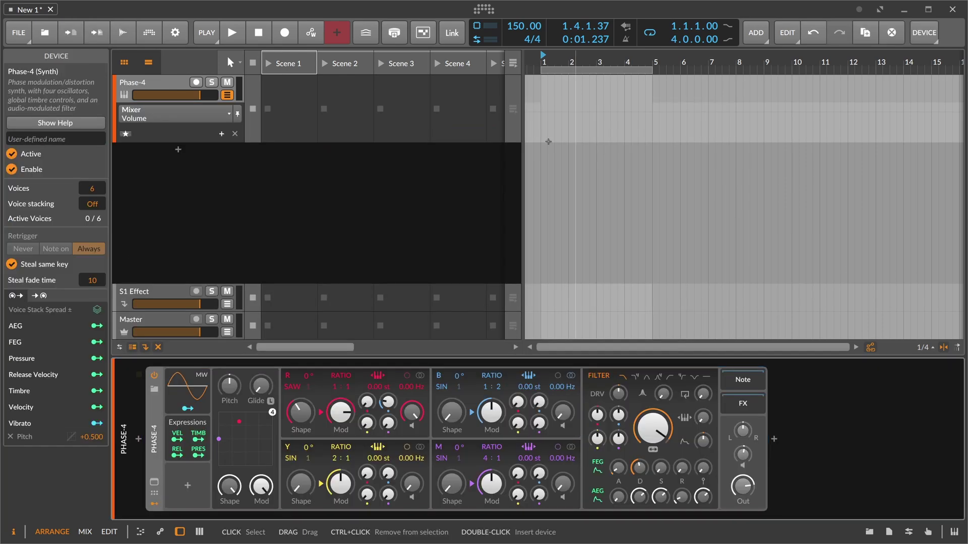
- Create a four-bar clip on the Phase-4 track and draw a one-bar note at its start, raised to E1
{"action": "double_click", "coordinate": [549, 88]}
{"action": "left_click_drag", "start_coordinate": [568, 91], "coordinate": [651, 91]}
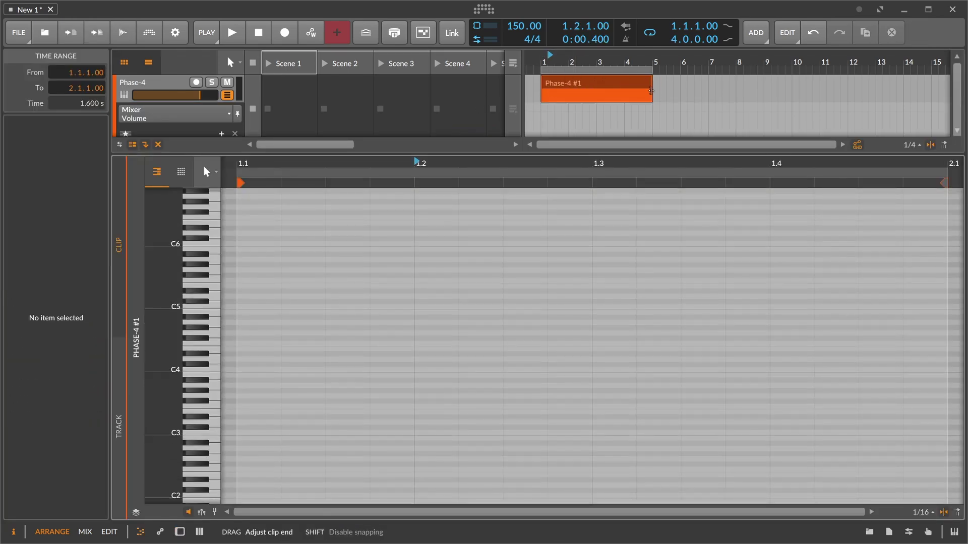
{"action": "scroll", "coordinate": [238, 443], "scroll_direction": "down", "scroll_amount": 3}
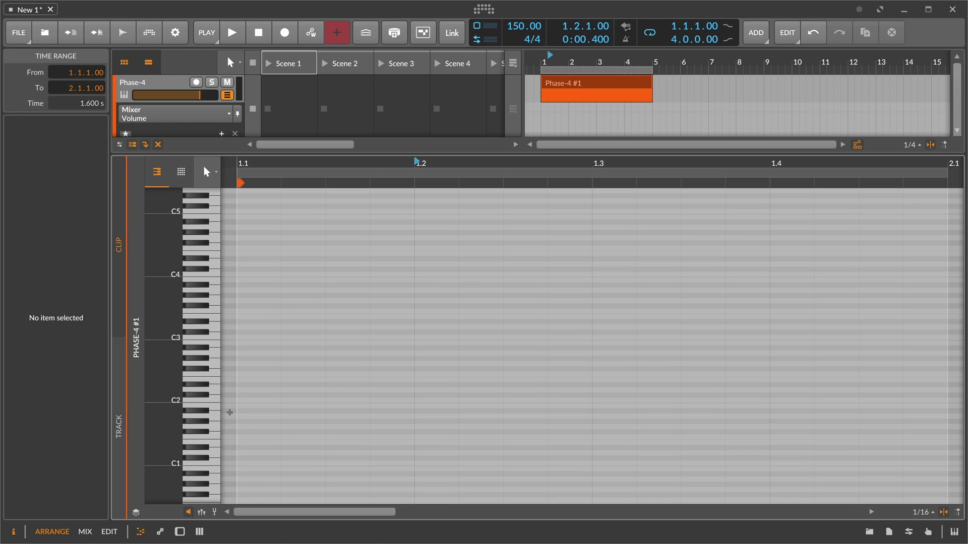
{"action": "scroll", "coordinate": [228, 432], "scroll_direction": "down", "scroll_amount": 2}
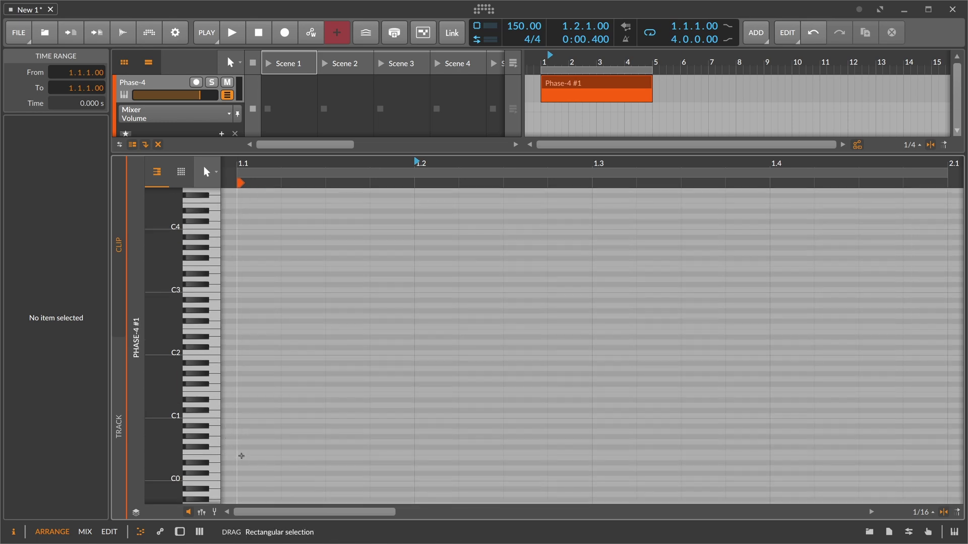
{"action": "double_click", "coordinate": [238, 456]}
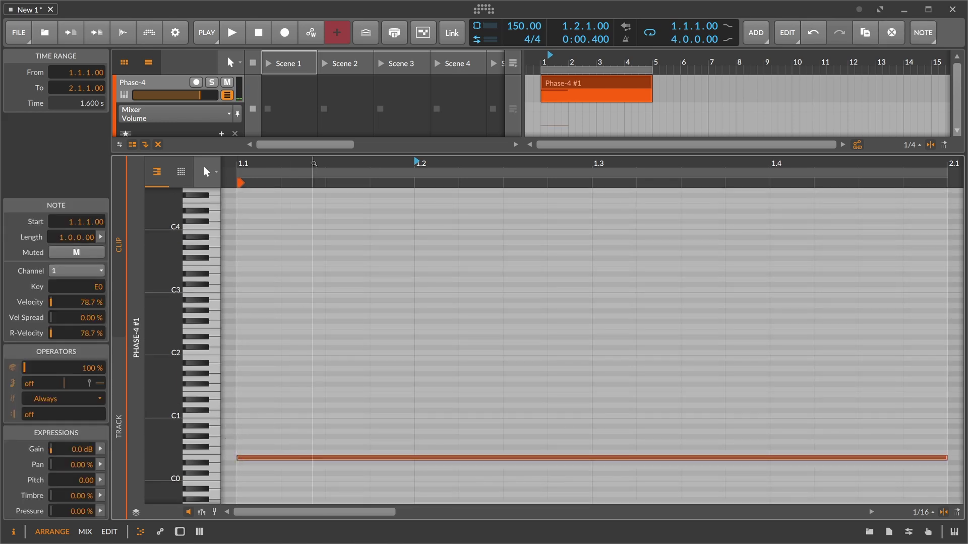
{"action": "left_click_drag", "start_coordinate": [313, 166], "coordinate": [313, 146]}
{"action": "key", "text": "shift+Up"}
{"action": "left_click", "coordinate": [573, 277]}
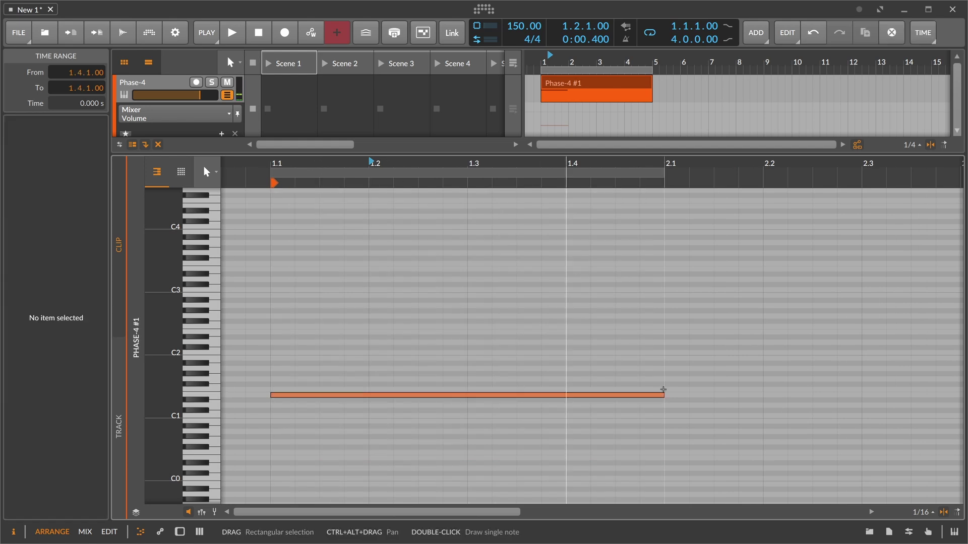
- Duplicate the one-bar note into bar 2, raise the copy by one semitone and set its channel to 2
{"action": "left_click_drag", "start_coordinate": [491, 167], "coordinate": [410, 146]}
{"action": "left_click_drag", "start_coordinate": [410, 358], "coordinate": [406, 411]}
{"action": "key", "text": "ctrl+d"}
{"action": "key", "text": "Up"}
{"action": "left_click", "coordinate": [493, 372]}
{"action": "left_click", "coordinate": [494, 390]}
{"action": "left_click", "coordinate": [76, 271]}
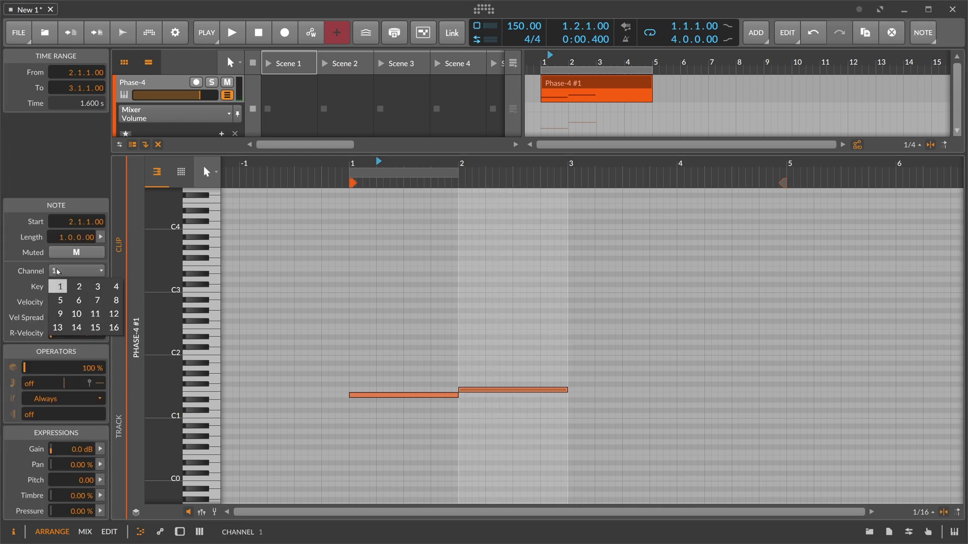
{"action": "left_click", "coordinate": [76, 286]}
- Add a Classic LFO modulator to Phase-4 and show its detailed settings
{"action": "key", "text": "d"}
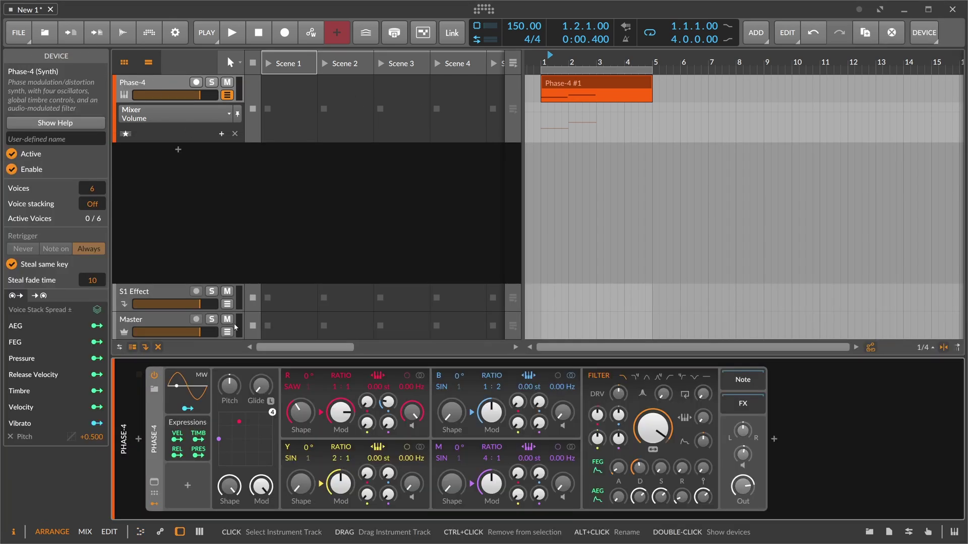
{"action": "left_click", "coordinate": [187, 485]}
{"action": "type", "text": "lfo"}
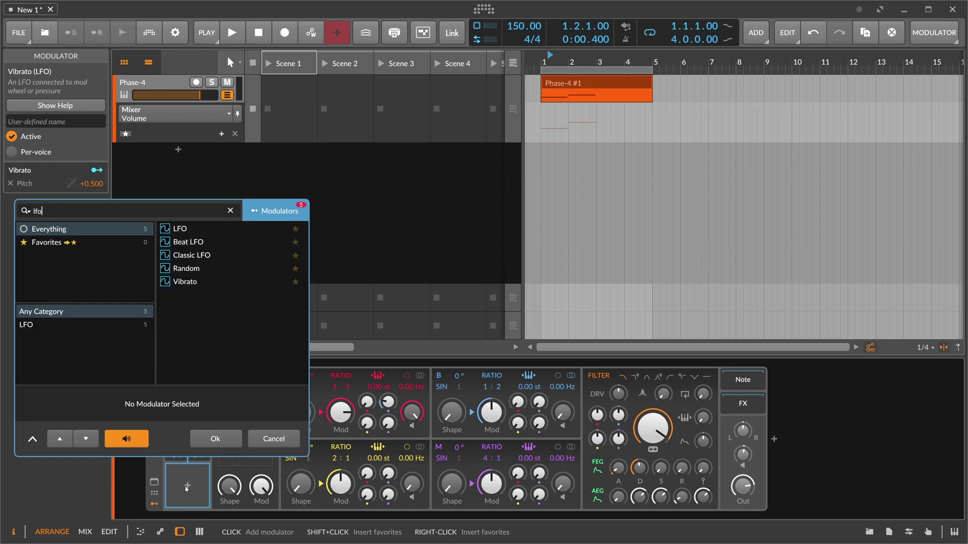
{"action": "key", "text": "Down"}
{"action": "key", "text": "Down"}
{"action": "key", "text": "Down"}
{"action": "key", "text": "Return"}
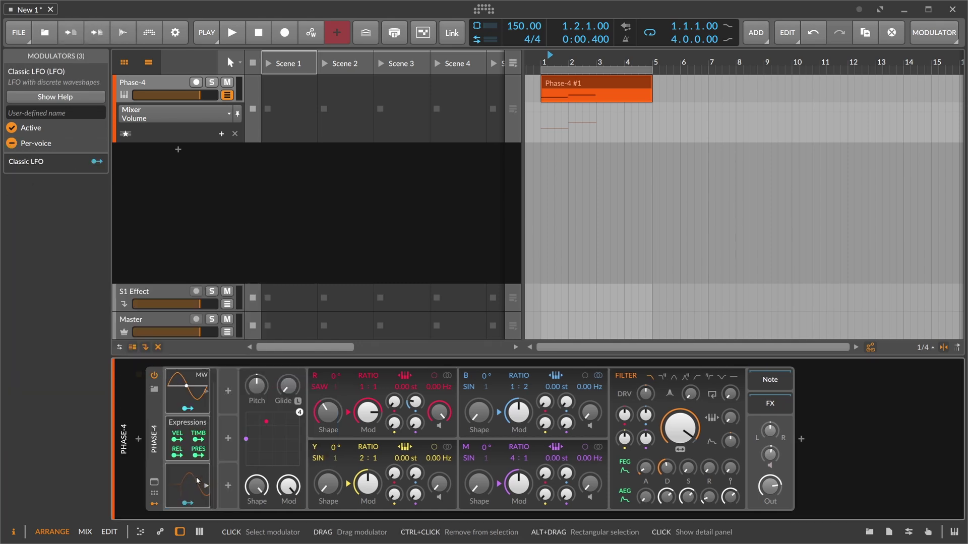
{"action": "left_click", "coordinate": [193, 482]}
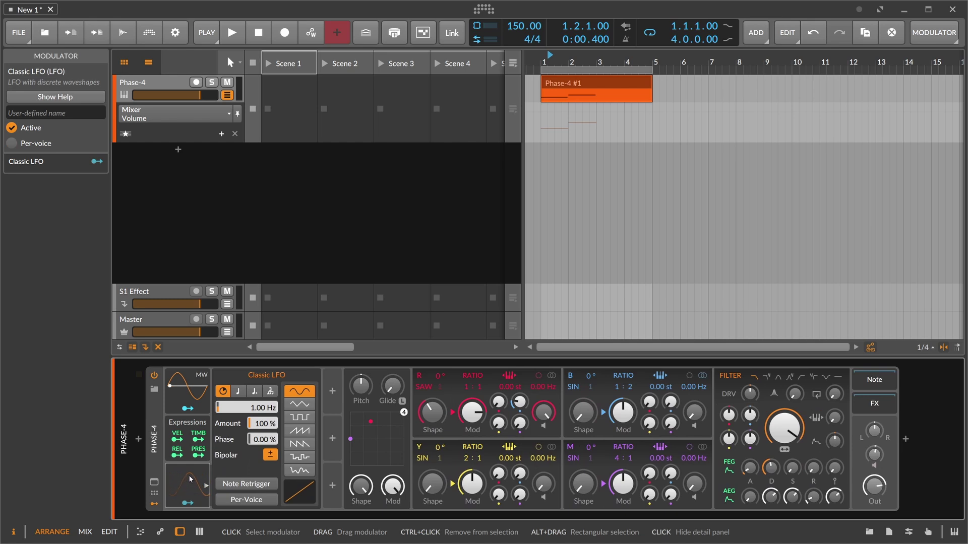
{"action": "left_click", "coordinate": [189, 480]}
{"action": "left_click", "coordinate": [191, 478]}
{"action": "left_click", "coordinate": [192, 477]}
{"action": "left_click", "coordinate": [192, 477]}
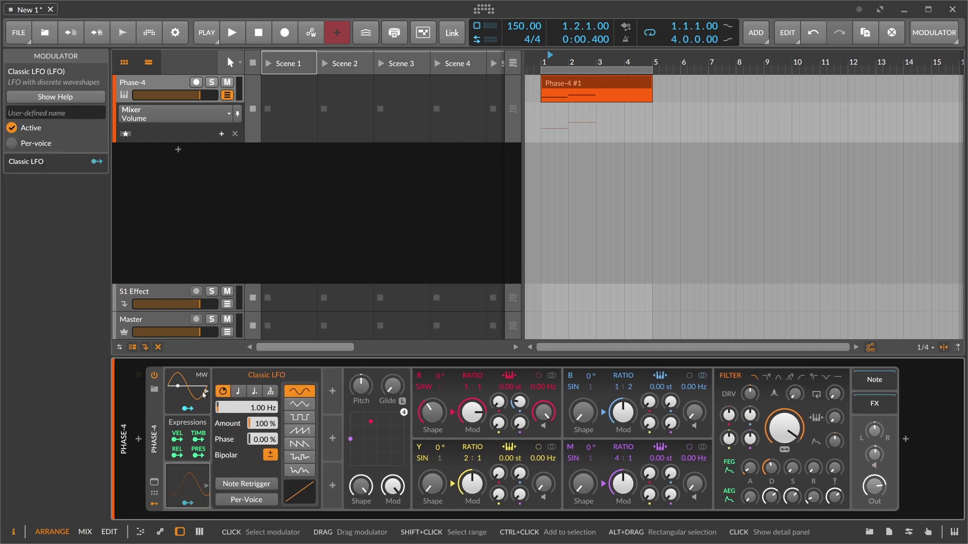
- Sync the Classic LFO's rate to the beat with a 1/4 timebase
{"action": "left_click", "coordinate": [238, 391]}
{"action": "left_click", "coordinate": [242, 407]}
{"action": "left_click", "coordinate": [242, 407]}
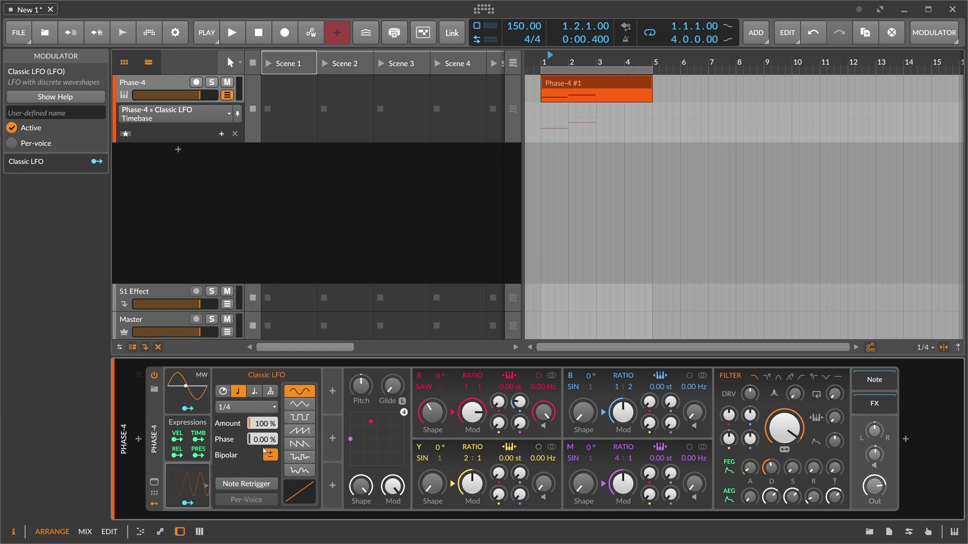
- Set oscillator R's ratio to 1:2 and B's to 1:1, then raise Y's Mod and the Y→Y and Y→B modulation amounts
{"action": "left_click_drag", "start_coordinate": [519, 403], "coordinate": [520, 396]}
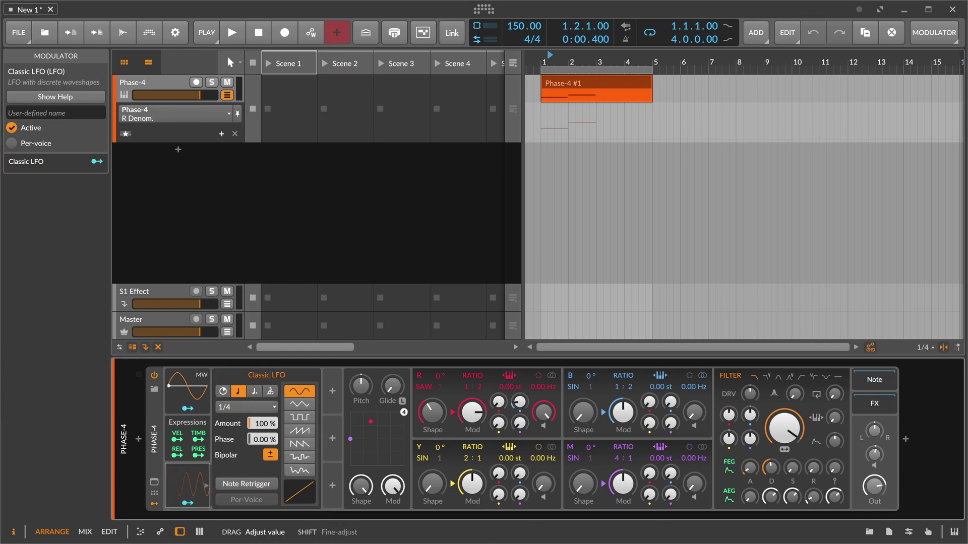
{"action": "left_click_drag", "start_coordinate": [629, 393], "coordinate": [629, 402]}
{"action": "left_click_drag", "start_coordinate": [519, 402], "coordinate": [519, 398]}
{"action": "left_click_drag", "start_coordinate": [499, 494], "coordinate": [499, 446]}
{"action": "left_click_drag", "start_coordinate": [472, 484], "coordinate": [473, 448]}
{"action": "left_click_drag", "start_coordinate": [649, 423], "coordinate": [649, 421]}
- Raise Phase-4's filter drive and output gain while auditioning the clip
{"action": "key", "text": "space"}
{"action": "left_click_drag", "start_coordinate": [750, 396], "coordinate": [750, 387]}
{"action": "left_click_drag", "start_coordinate": [874, 455], "coordinate": [874, 450]}
- Map the Classic LFO to the B→R modulation amount at +0.174, turn off its bipolar mode and audition the clip
{"action": "left_click", "coordinate": [187, 503]}
{"action": "key", "text": "space"}
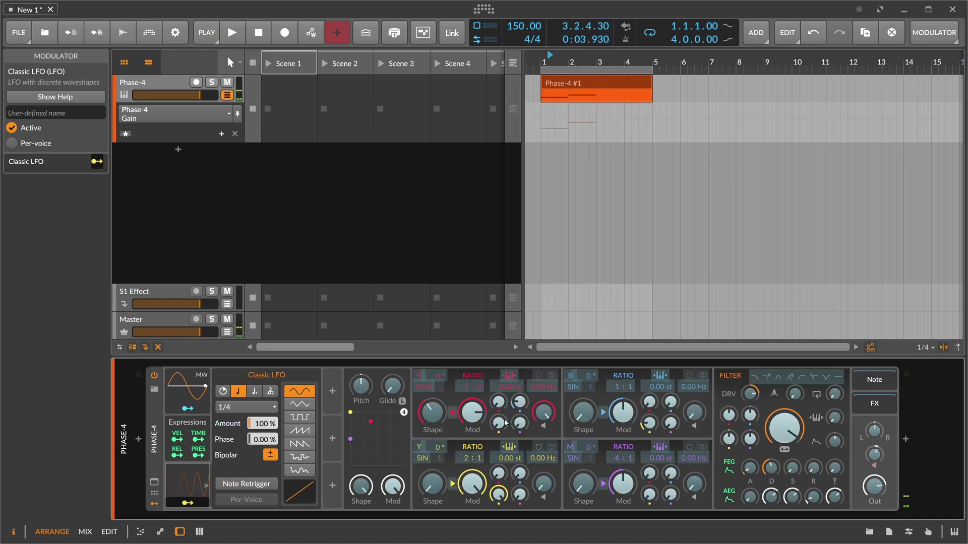
{"action": "left_click_drag", "start_coordinate": [519, 402], "coordinate": [519, 398]}
{"action": "left_click", "coordinate": [275, 458]}
{"action": "key", "text": "space"}
{"action": "key", "text": "space"}
{"action": "key", "text": "space"}
{"action": "left_click", "coordinate": [188, 503]}
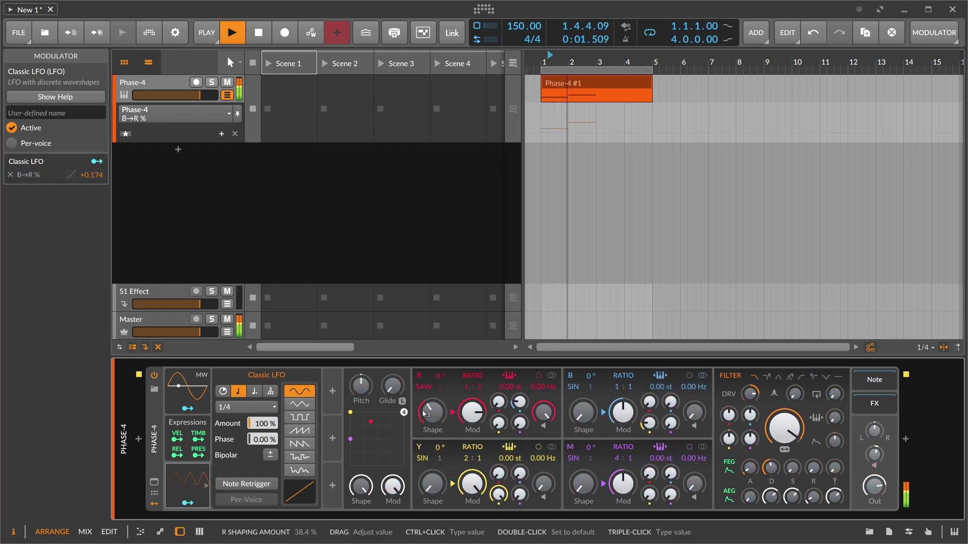
- Reset oscillator R's shape to its default and audition the clip
{"action": "double_click", "coordinate": [432, 412]}
{"action": "key", "text": "space"}
{"action": "key", "text": "space"}
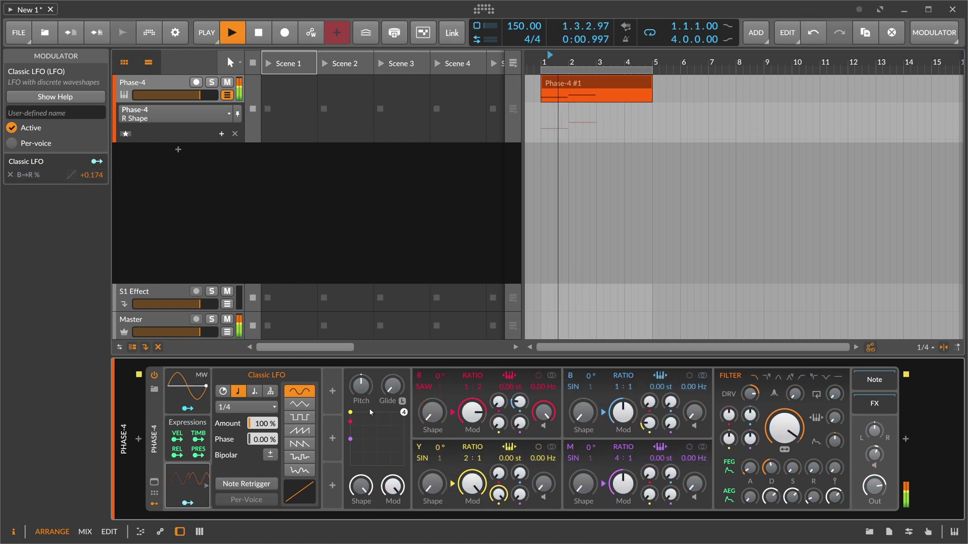
{"action": "key", "text": "space"}
- Add a Channel-16 modulator to Phase-4
{"action": "left_click", "coordinate": [335, 393]}
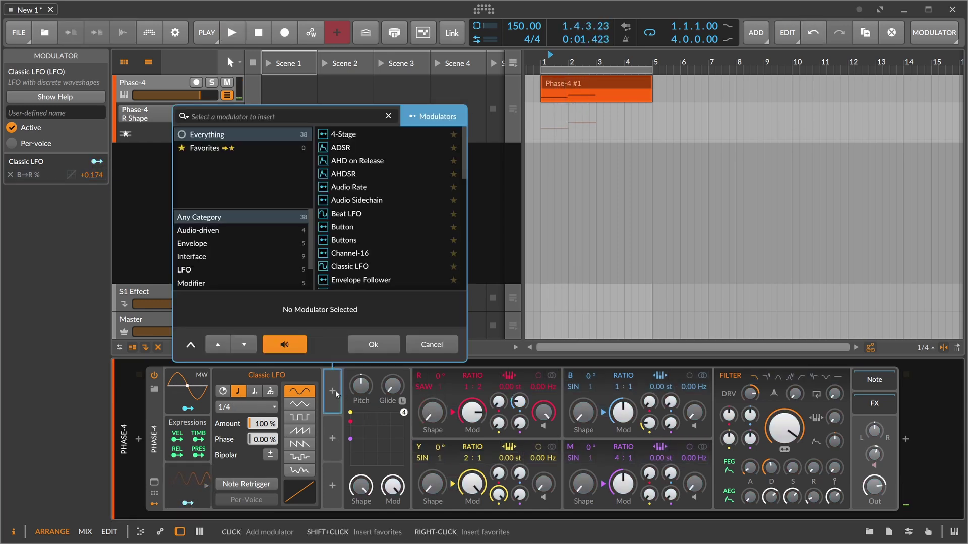
{"action": "type", "text": "chann"}
{"action": "key", "text": "Down"}
{"action": "key", "text": "Return"}
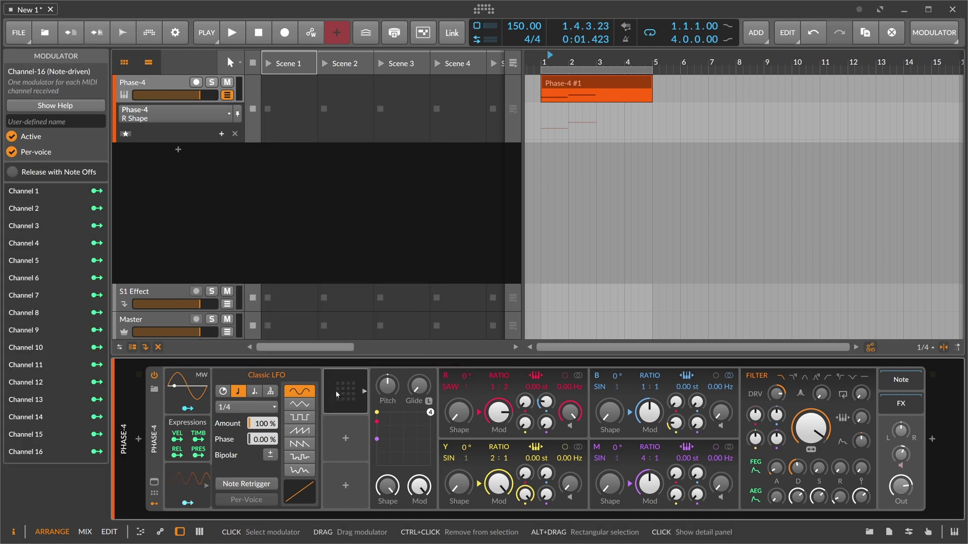
{"action": "key", "text": "ctrl+a"}
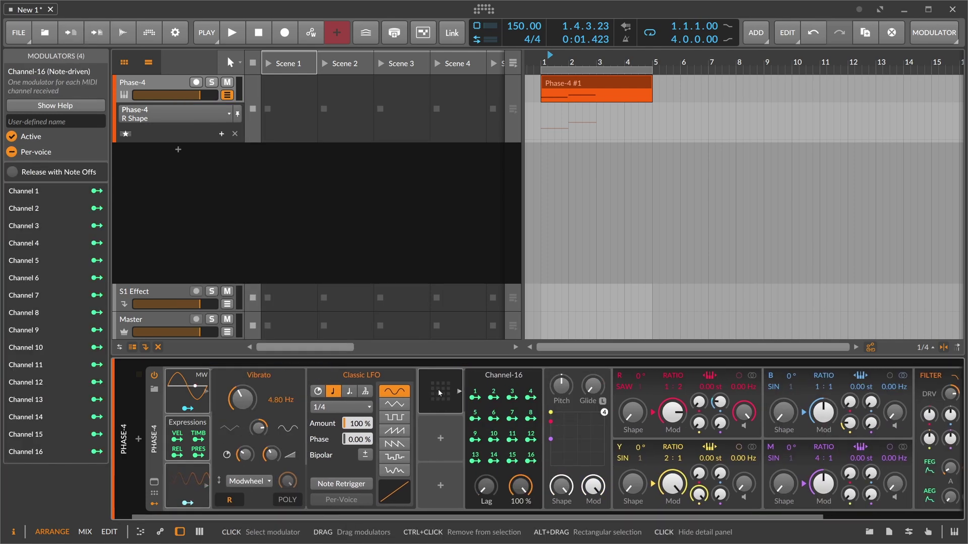
{"action": "key", "text": "Delete"}
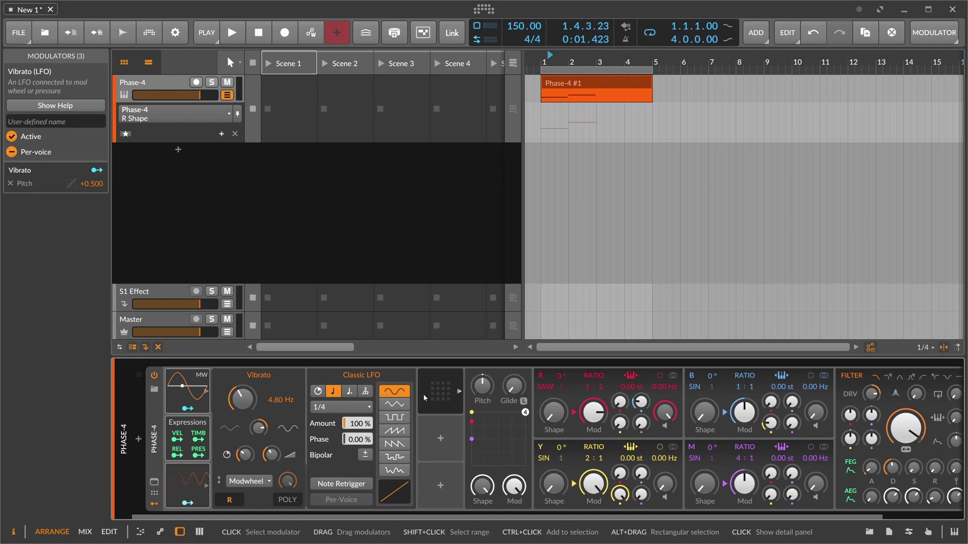
{"action": "key", "text": "ctrl+z"}
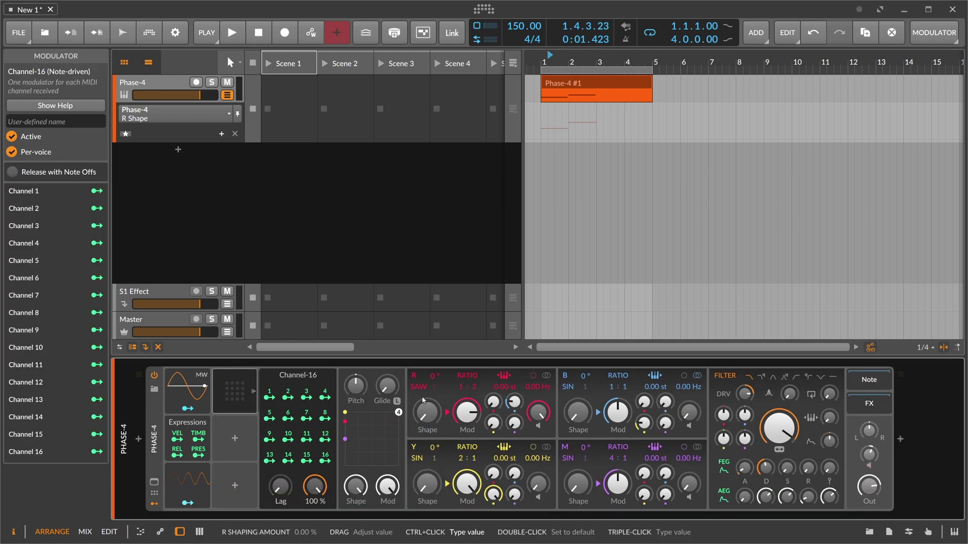
{"action": "left_click", "coordinate": [238, 392]}
{"action": "left_click_drag", "start_coordinate": [232, 404], "coordinate": [194, 477]}
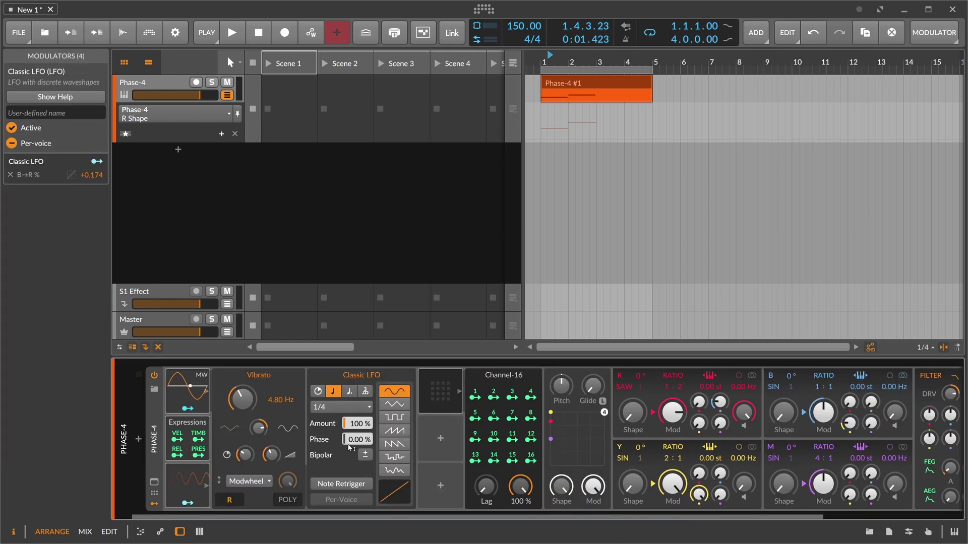
{"action": "left_click", "coordinate": [193, 393]}
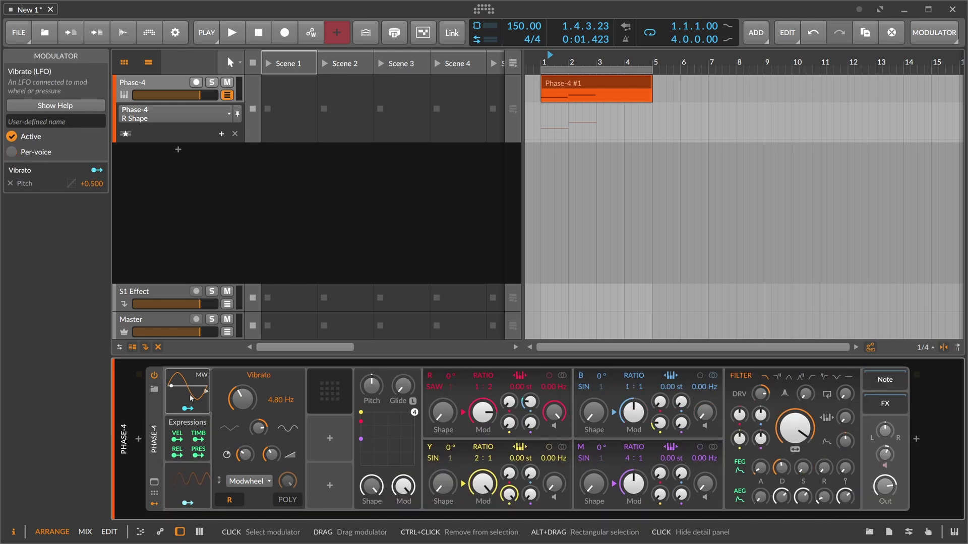
{"action": "left_click", "coordinate": [192, 400]}
- Select the Classic LFO and Channel-16 modulators together to show both of their detailed settings
{"action": "left_click", "coordinate": [193, 479]}
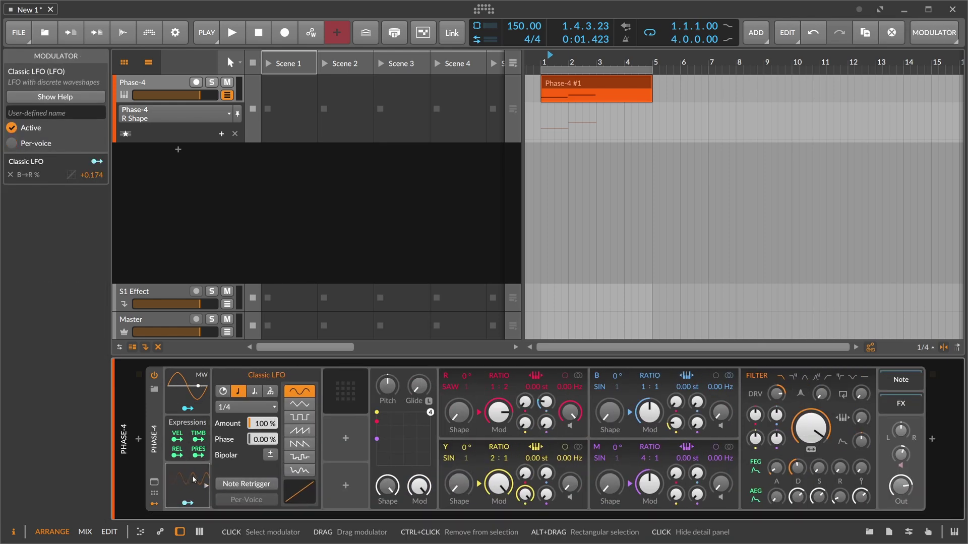
{"action": "left_click", "coordinate": [353, 393], "text": "shift"}
{"action": "left_click", "coordinate": [186, 391]}
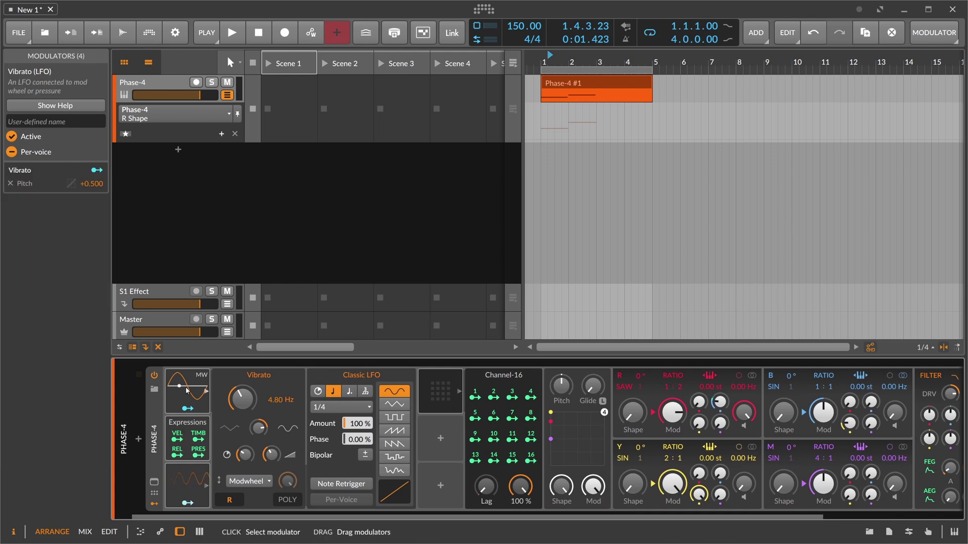
{"action": "left_click", "coordinate": [194, 475]}
{"action": "left_click", "coordinate": [333, 391], "text": "ctrl"}
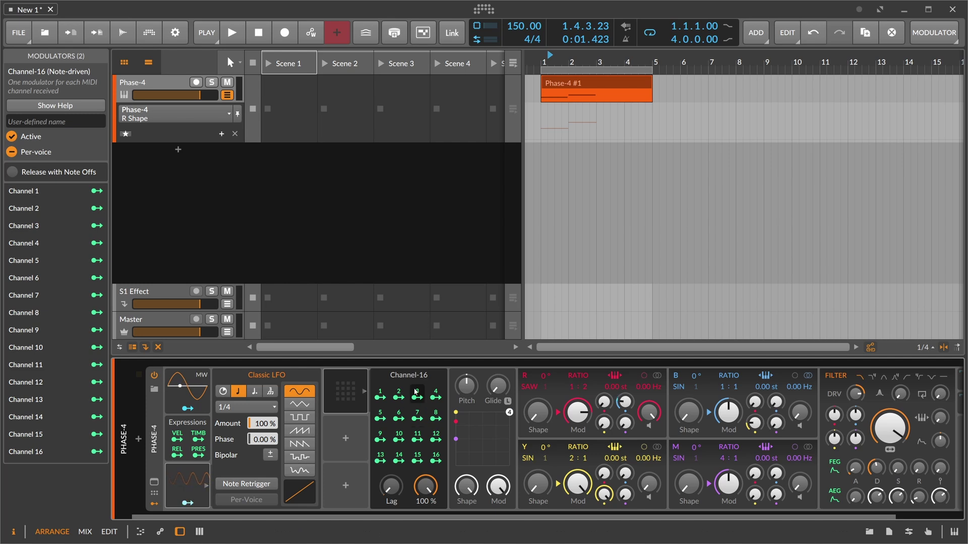
- Map channel 2 of Channel-16 to the Classic LFO's Timebase and Mode at +1.000 each and play the clip
{"action": "left_click", "coordinate": [400, 396]}
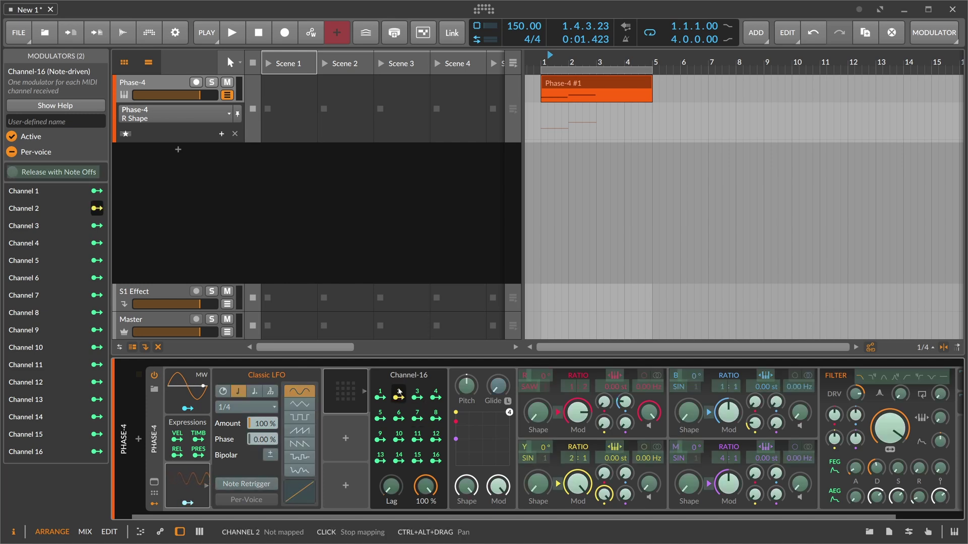
{"action": "left_click_drag", "start_coordinate": [246, 407], "coordinate": [246, 360]}
{"action": "left_click", "coordinate": [398, 395]}
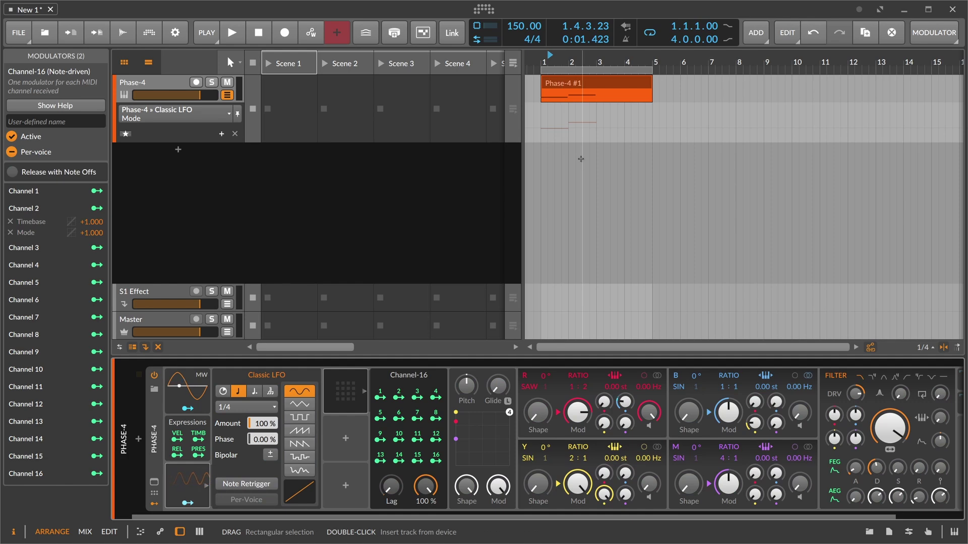
{"action": "key", "text": "space"}
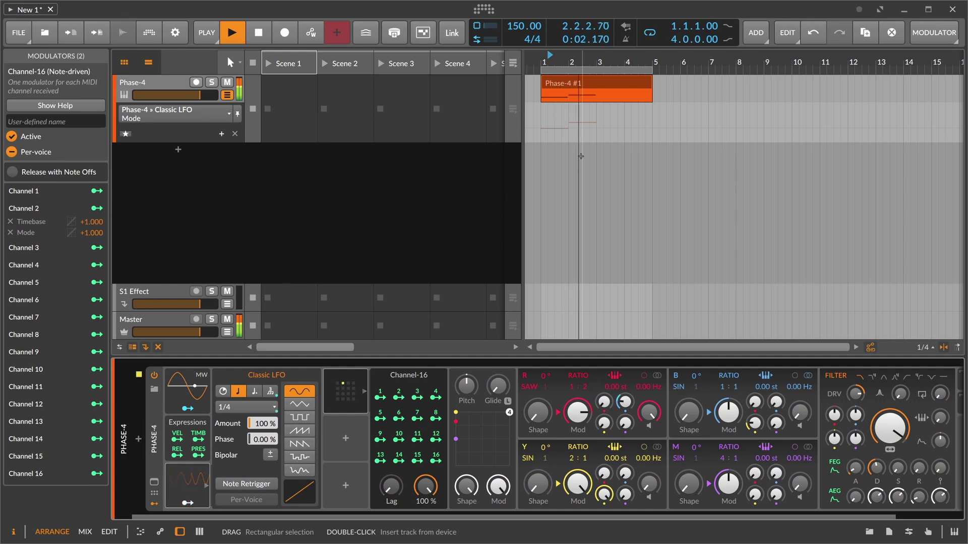
{"action": "key", "text": "space"}
- Duplicate the F1 note into bar 3, lower the copy by one semitone to E1 and set its channel to 3
{"action": "double_click", "coordinate": [598, 84]}
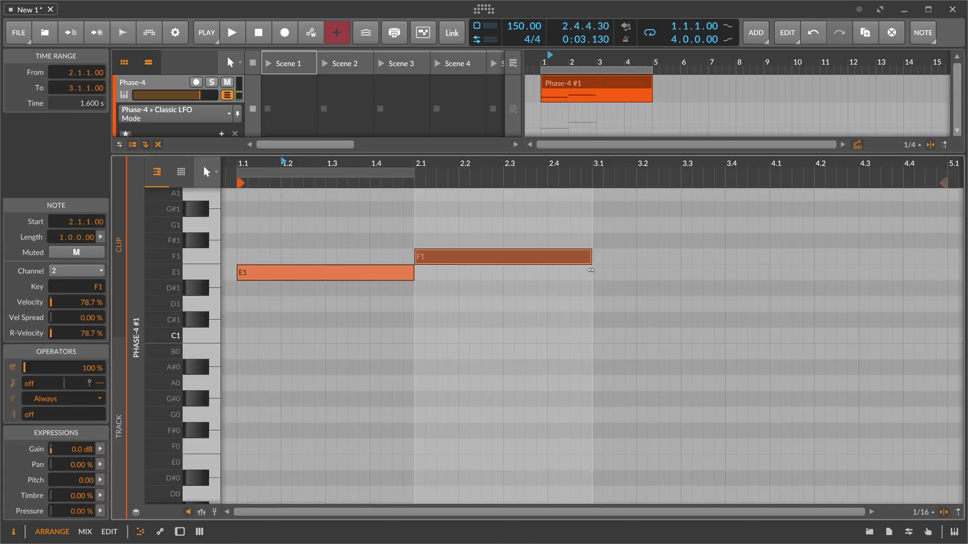
{"action": "key", "text": "ctrl+d"}
{"action": "key", "text": "Down"}
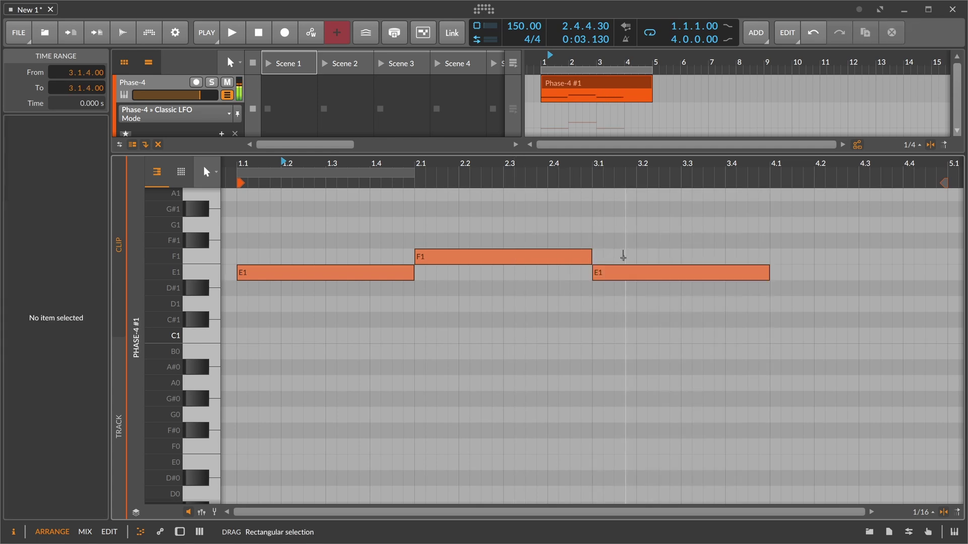
{"action": "left_click", "coordinate": [620, 277]}
{"action": "left_click", "coordinate": [68, 271]}
{"action": "left_click", "coordinate": [95, 286]}
- Map channel 3 of Channel-16 to the Classic LFO's Timebase at +1.971 and Mode at +2.000
{"action": "double_click", "coordinate": [158, 82]}
{"action": "left_click", "coordinate": [417, 396]}
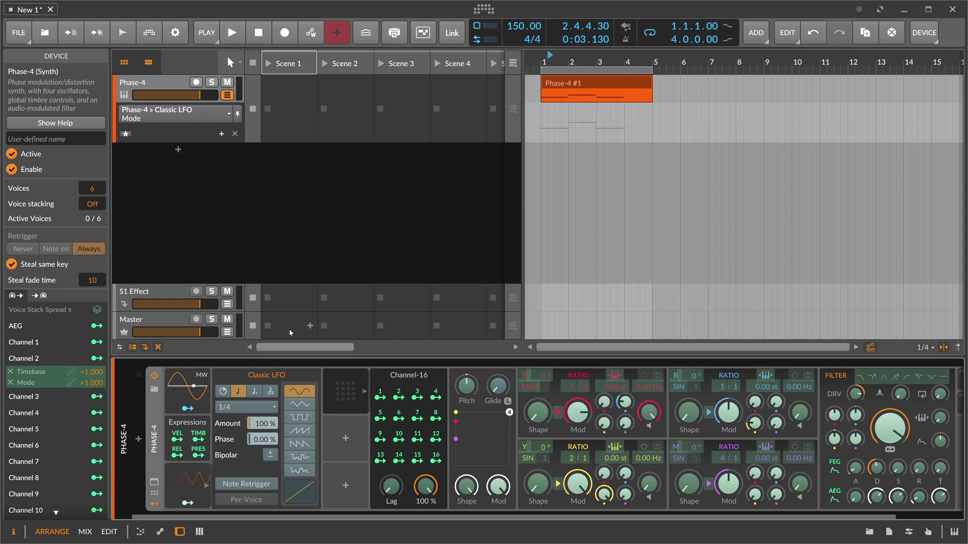
{"action": "left_click_drag", "start_coordinate": [231, 407], "coordinate": [232, 403]}
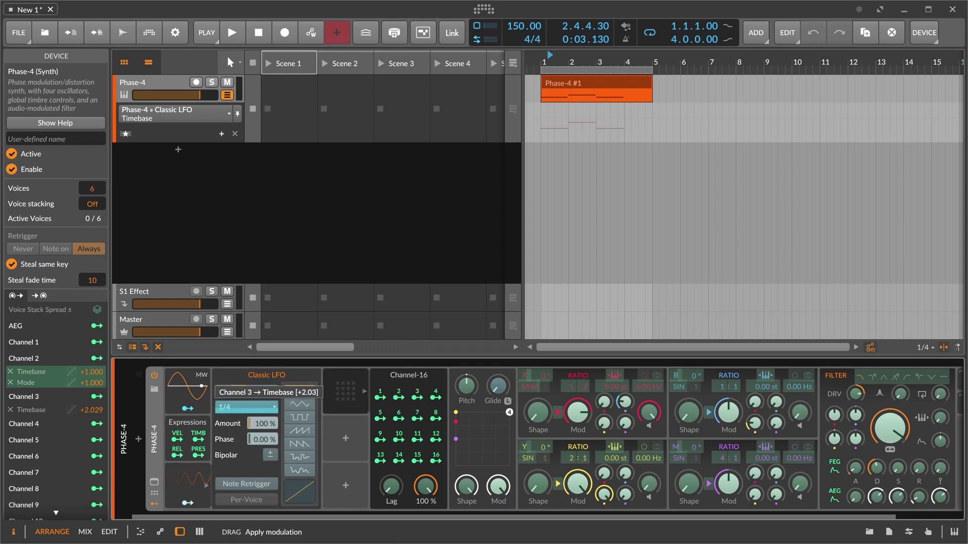
{"action": "left_click_drag", "start_coordinate": [231, 407], "coordinate": [235, 383]}
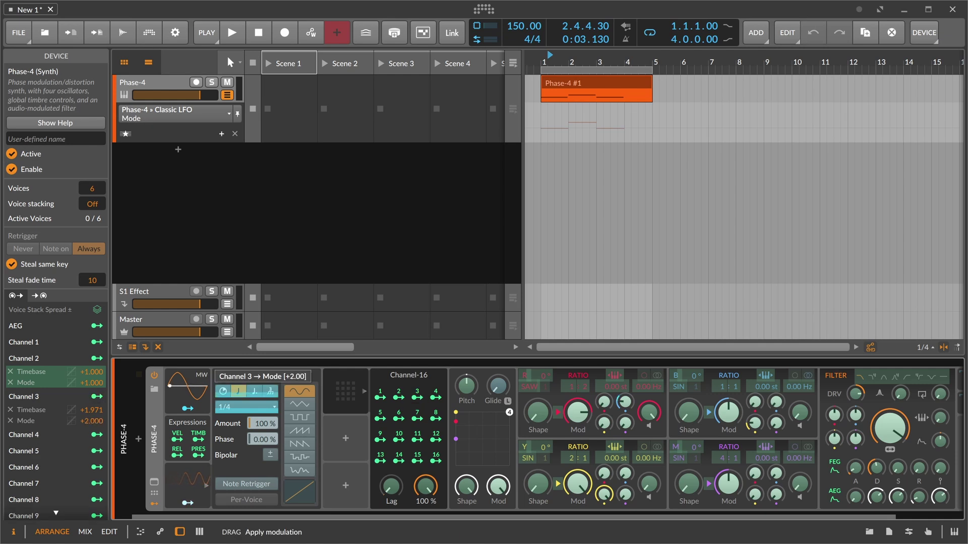
{"action": "left_click", "coordinate": [417, 396]}
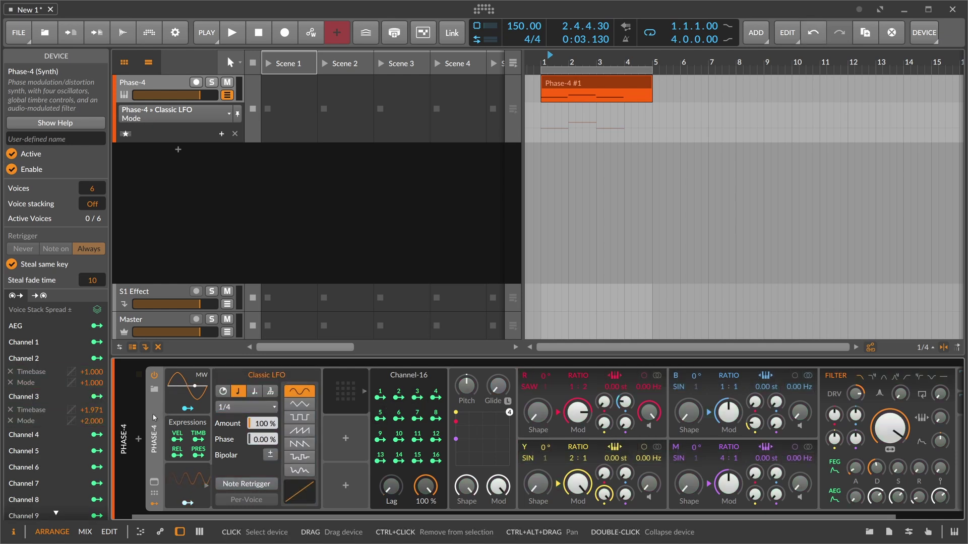
- Set Phase-4's voices to Mono and play the three-note clip
{"action": "left_click_drag", "start_coordinate": [94, 192], "coordinate": [93, 220]}
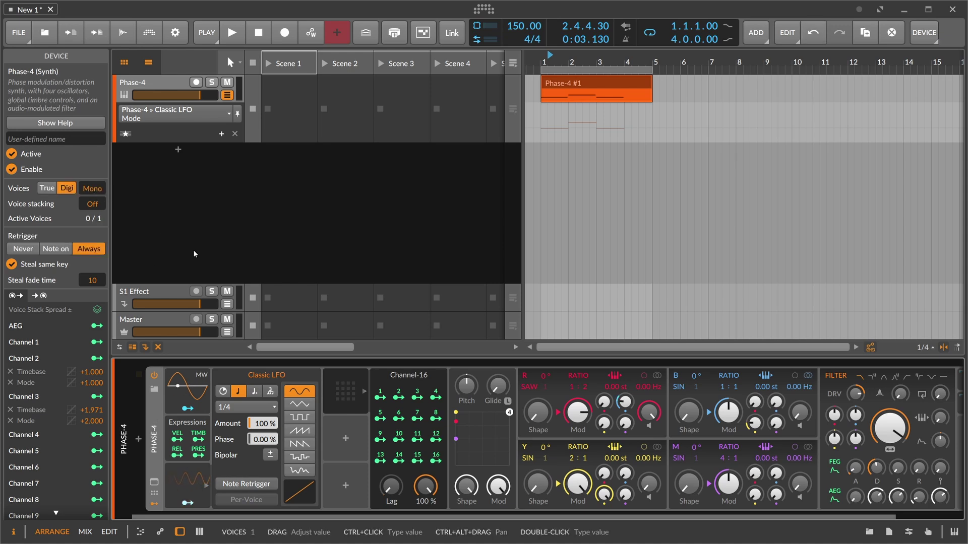
{"action": "key", "text": "space"}
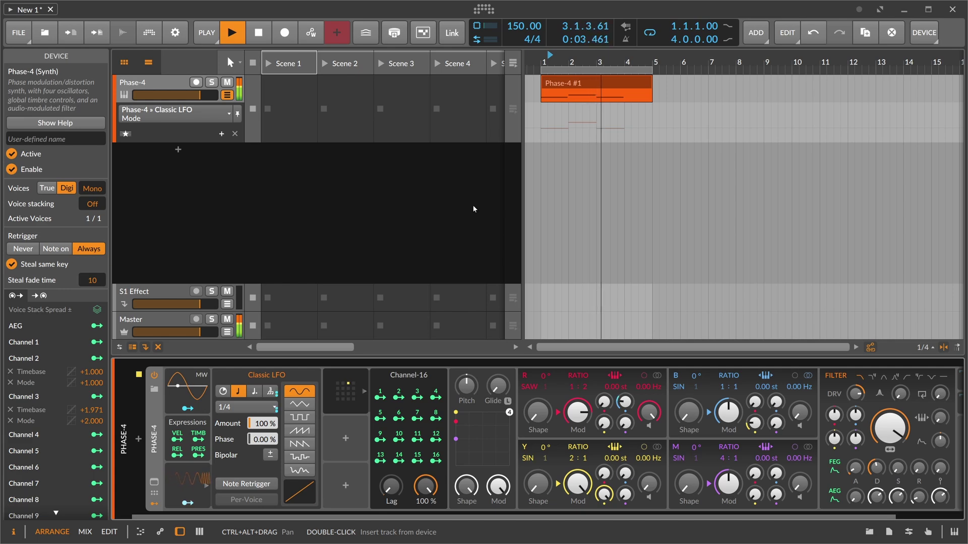
{"action": "key", "text": "space"}
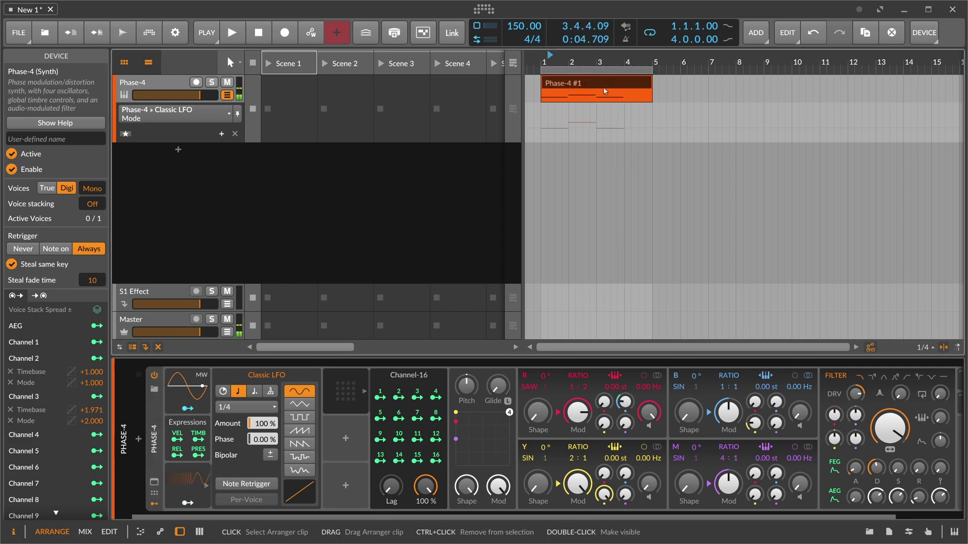
- Examine the three notes in the Phase-4 clip and their channel assignments
{"action": "double_click", "coordinate": [615, 83]}
{"action": "left_click_drag", "start_coordinate": [372, 236], "coordinate": [617, 334]}
{"action": "left_click_drag", "start_coordinate": [479, 184], "coordinate": [482, 174]}
{"action": "double_click", "coordinate": [181, 85]}
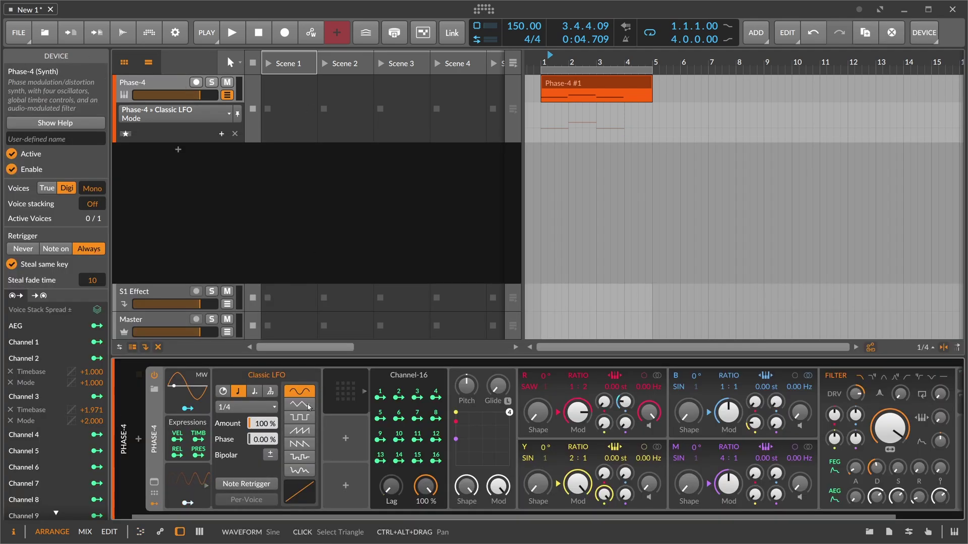
{"action": "double_click", "coordinate": [597, 89]}
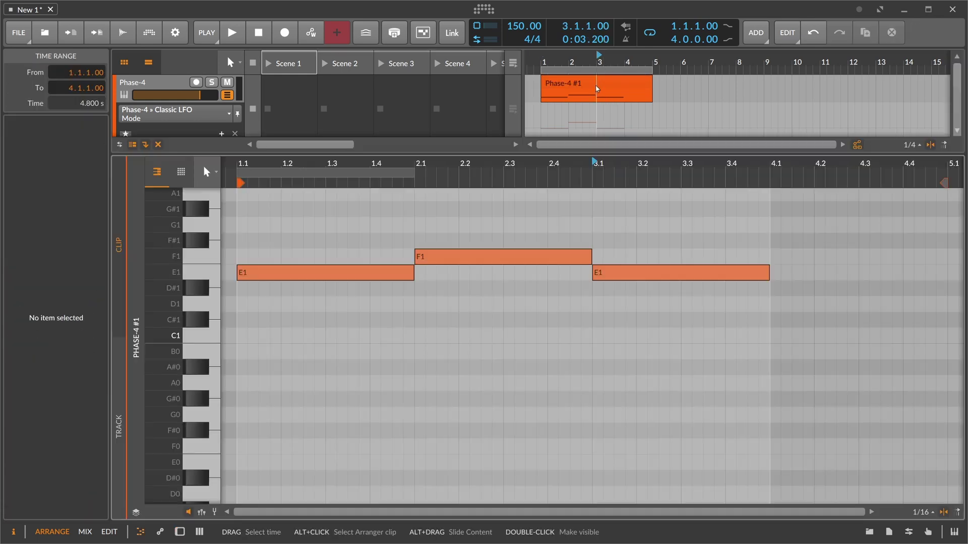
{"action": "left_click_drag", "start_coordinate": [285, 215], "coordinate": [311, 230]}
{"action": "key", "text": "ctrl+a"}
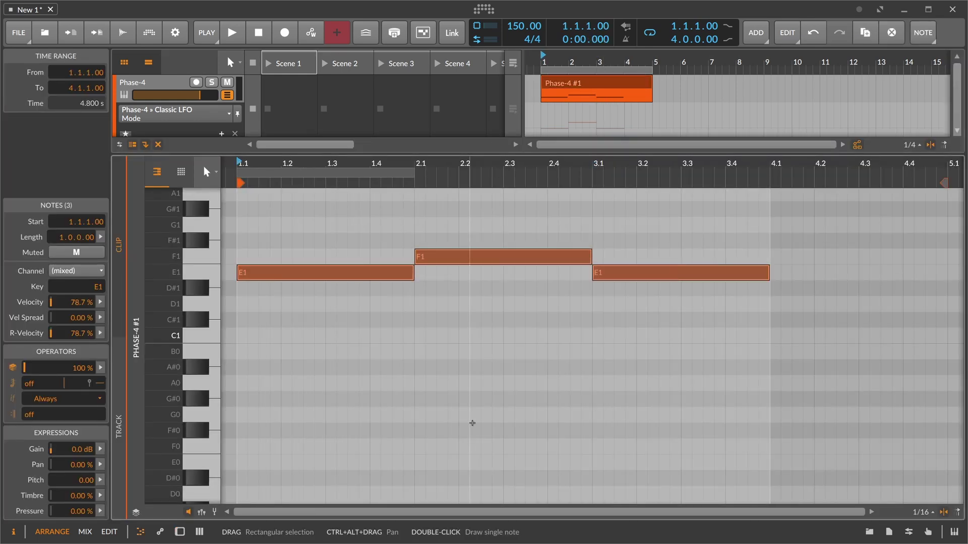
{"action": "scroll", "coordinate": [350, 358], "scroll_direction": "up", "scroll_amount": 2}
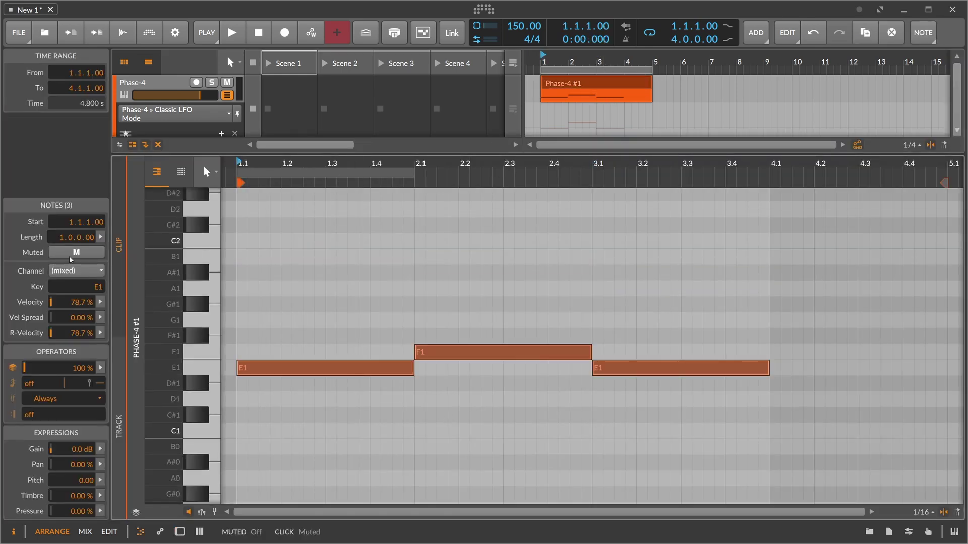
{"action": "left_click", "coordinate": [302, 319]}
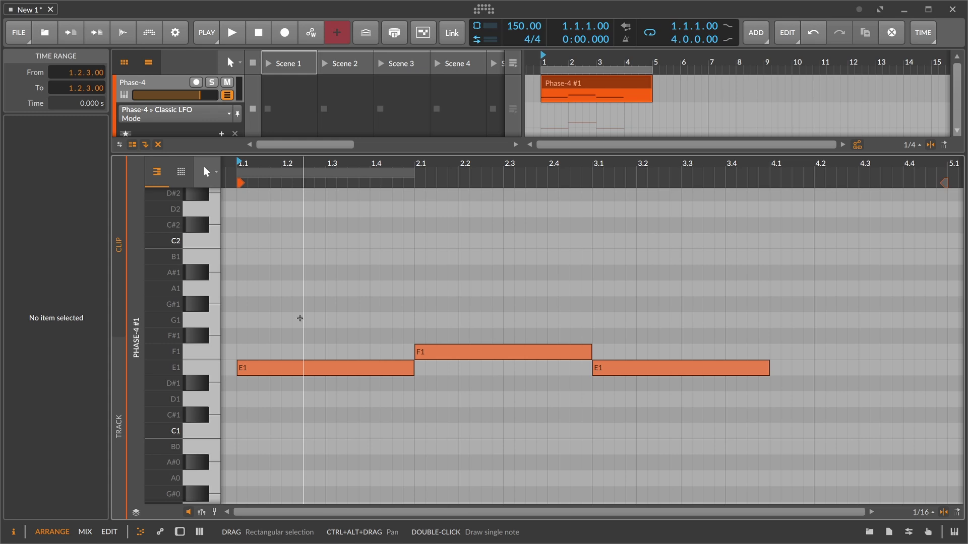
{"action": "left_click", "coordinate": [492, 352]}
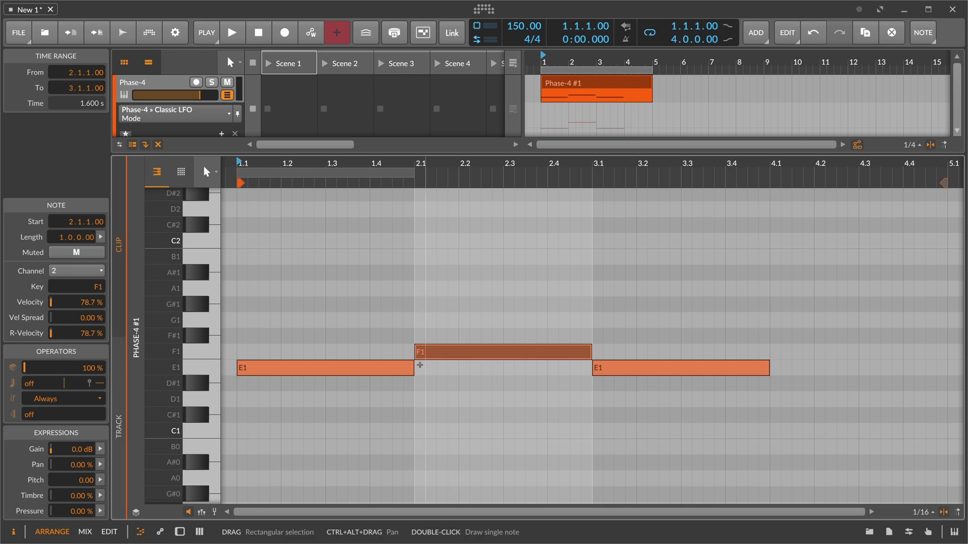
- Map channel 2 of Channel-16 to Phase-4's R Shape at +0.571 and B Nominator at +1.000
{"action": "key", "text": "d"}
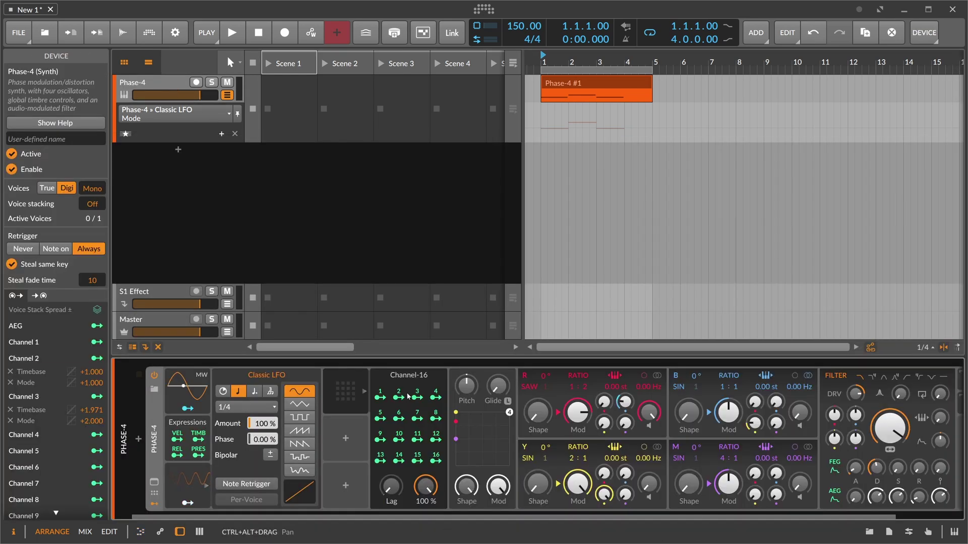
{"action": "left_click", "coordinate": [398, 397]}
{"action": "mouse_move", "coordinate": [537, 412]}
{"action": "left_mouse_down"}
{"action": "mouse_move", "coordinate": [537, 401]}
{"action": "mouse_move", "coordinate": [537, 411]}
{"action": "left_mouse_up"}
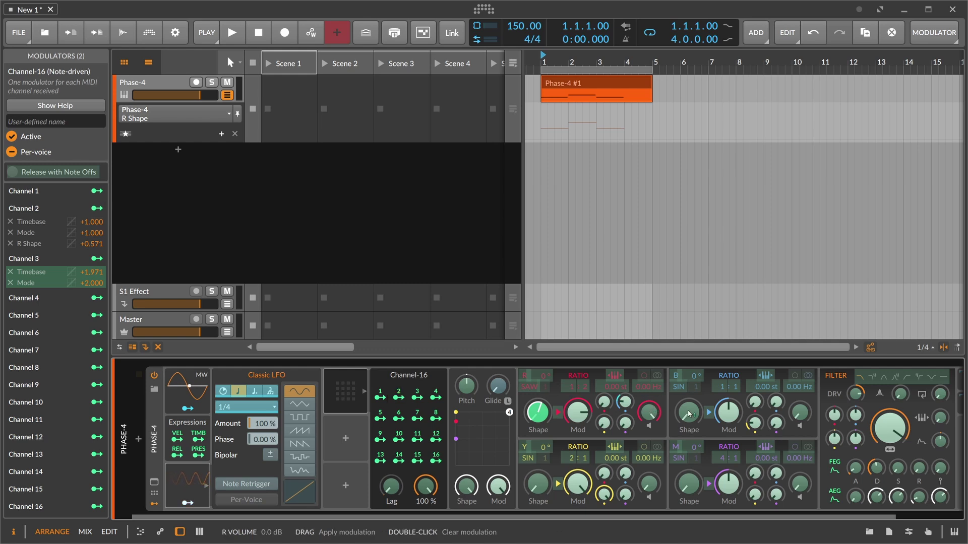
{"action": "left_click_drag", "start_coordinate": [722, 387], "coordinate": [722, 352]}
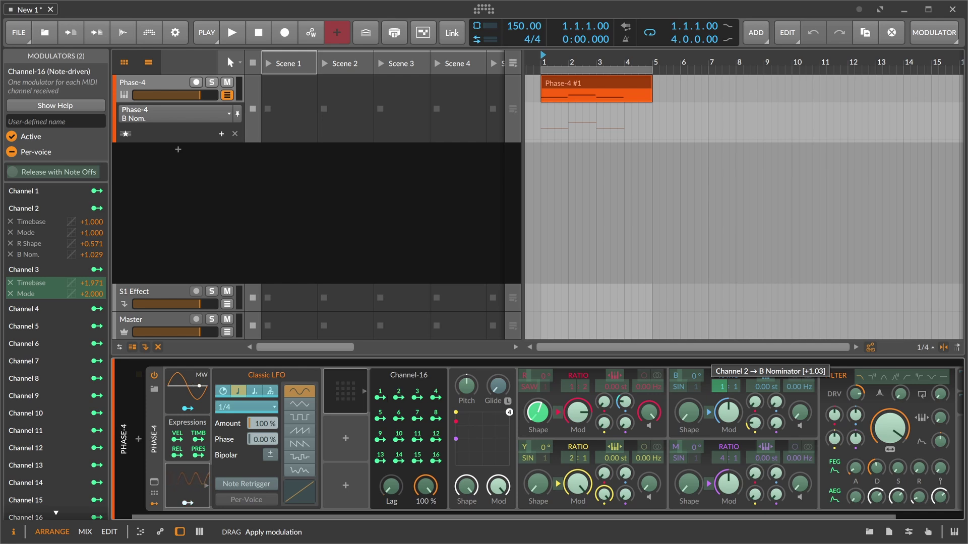
{"action": "left_click_drag", "start_coordinate": [722, 351], "coordinate": [722, 348]}
- Play the clip several times to audition channel 2's oscillator mappings, and view Phase-4's voice settings
{"action": "key", "text": "space"}
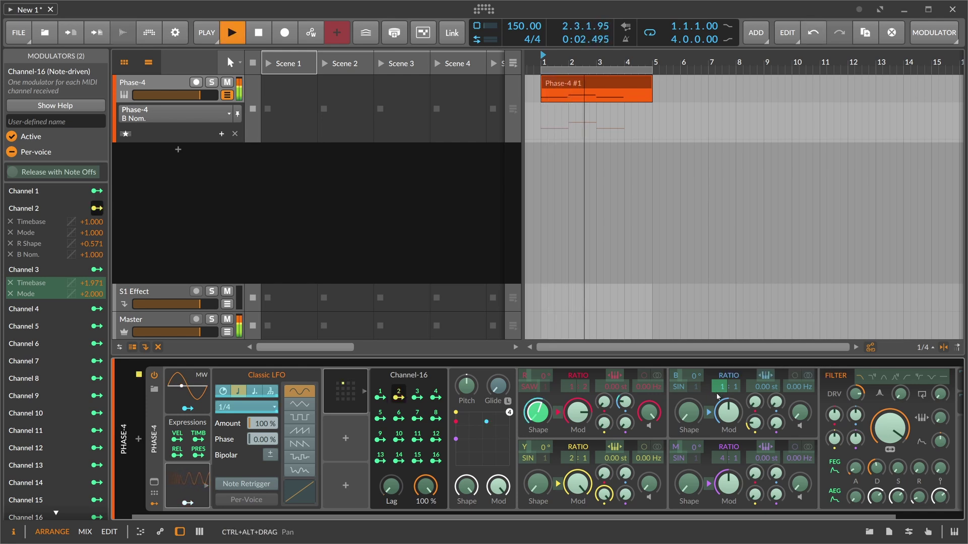
{"action": "key", "text": "space"}
{"action": "key", "text": "space"}
{"action": "key", "text": "space"}
{"action": "key", "text": "space"}
{"action": "key", "text": "space"}
{"action": "key", "text": "space"}
{"action": "key", "text": "space"}
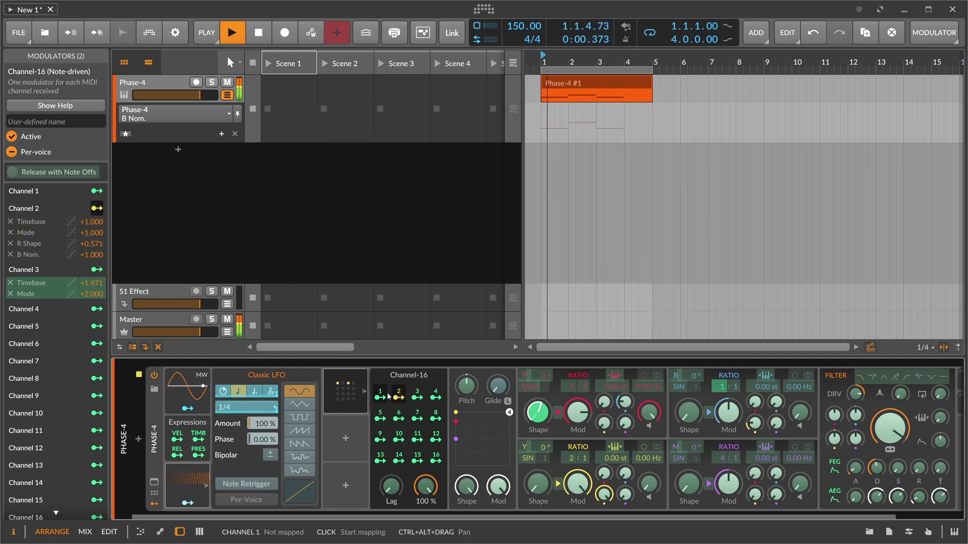
{"action": "left_click", "coordinate": [149, 407]}
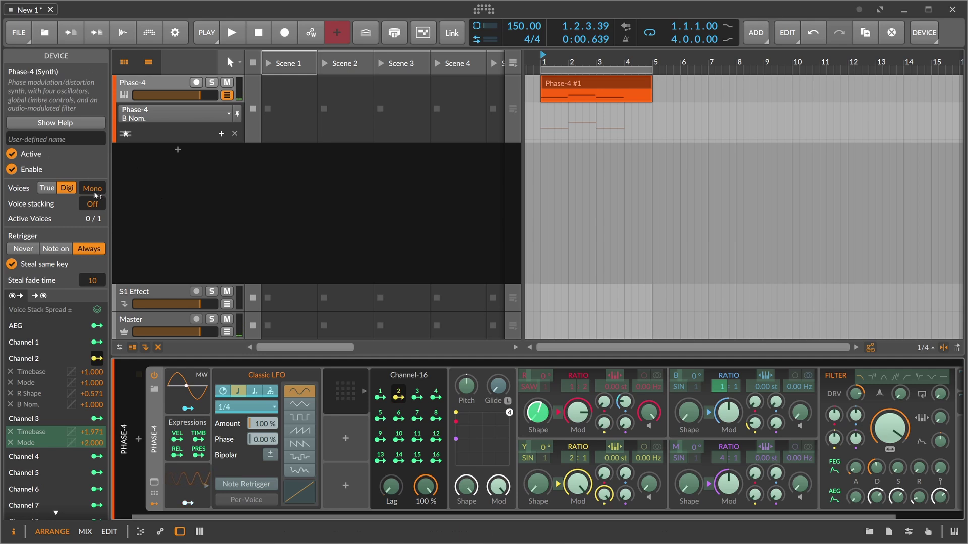
{"action": "key", "text": "space"}
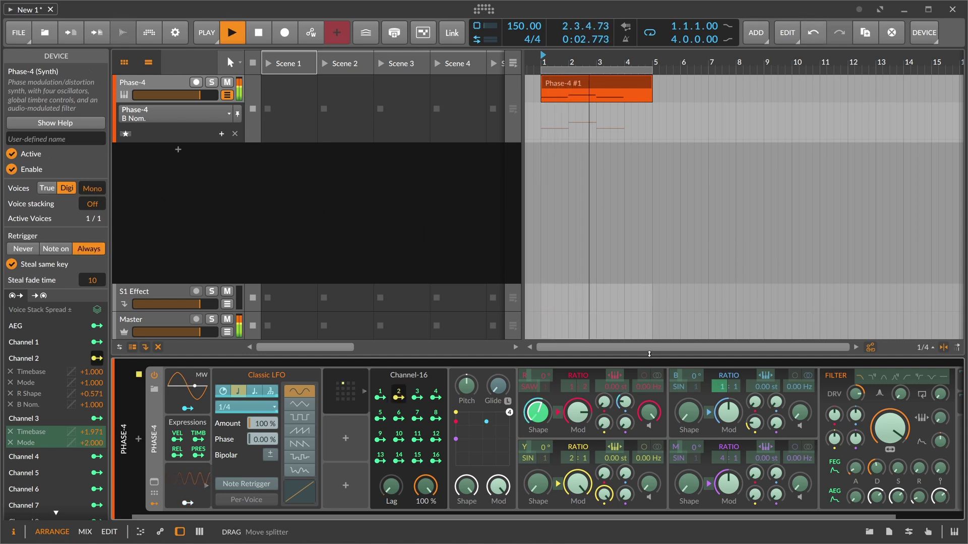
{"action": "key", "text": "space"}
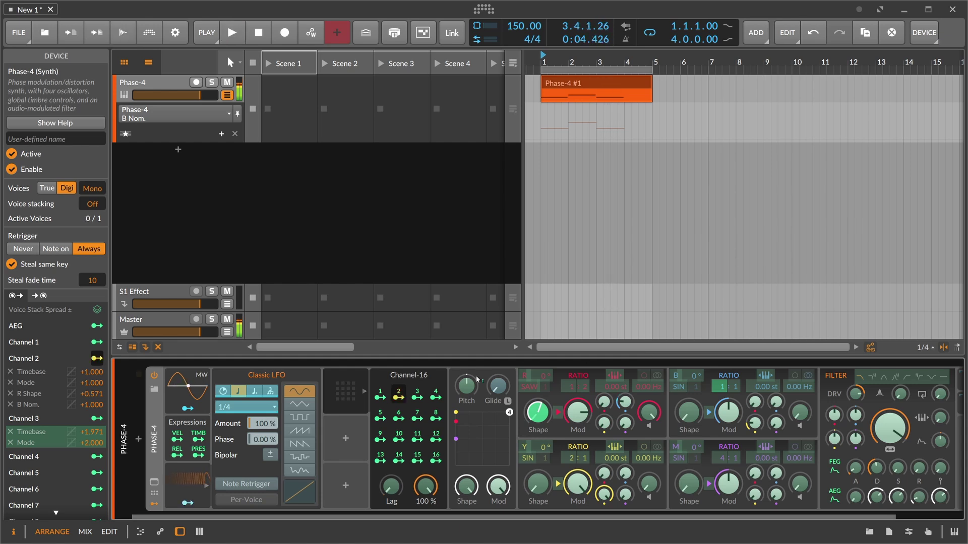
- Map channel 3 of Channel-16 to Phase-4's B Shape at +0.660 and play the clip
{"action": "left_click", "coordinate": [417, 395]}
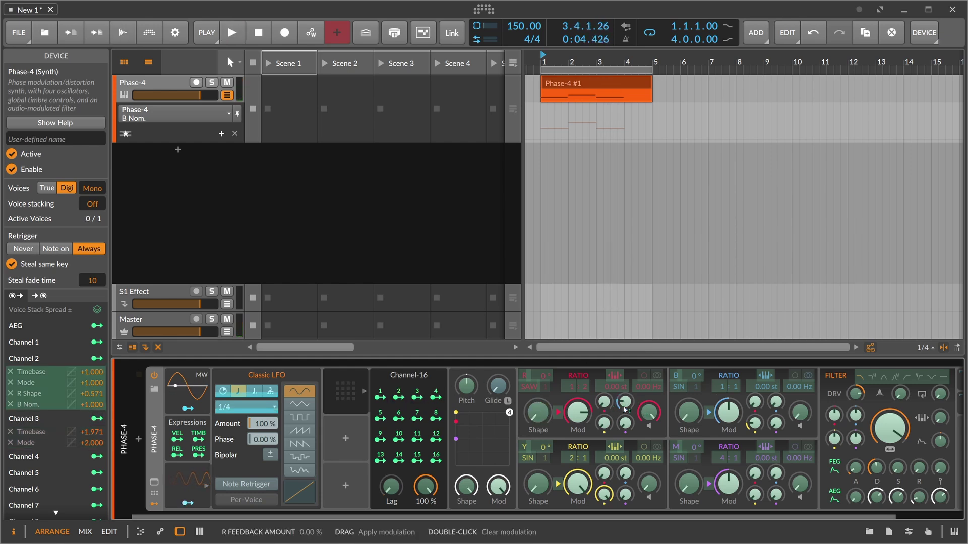
{"action": "left_click_drag", "start_coordinate": [689, 414], "coordinate": [680, 420]}
{"action": "key", "text": "space"}
{"action": "key", "text": "space"}
{"action": "key", "text": "space"}
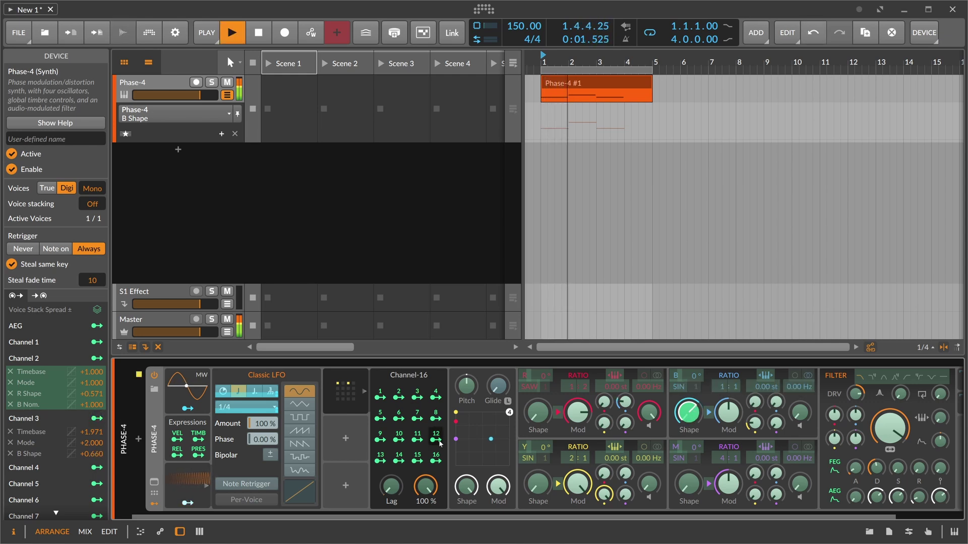
{"action": "key", "text": "space"}
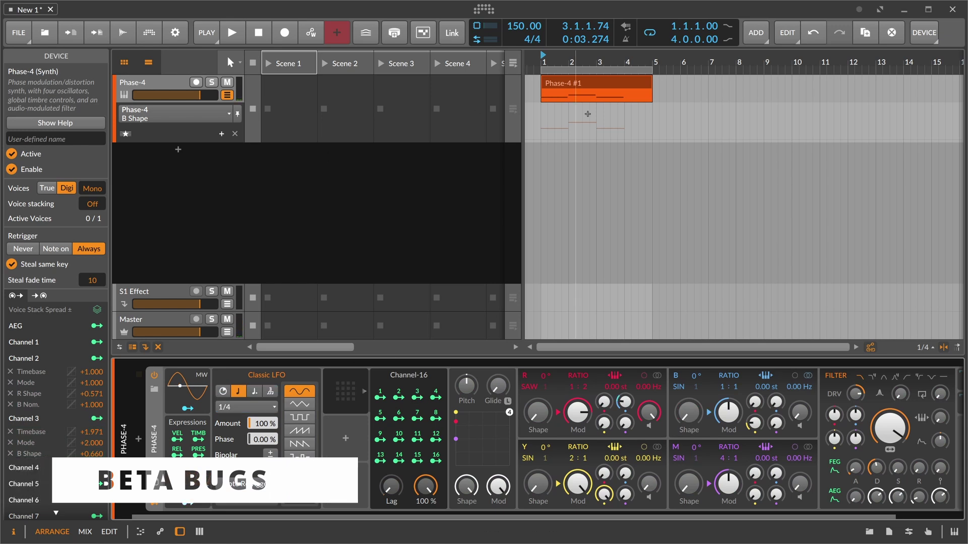
- Replay the Phase-4 clip and listen to how the sound changes between the three notes
{"action": "left_click", "coordinate": [581, 85]}
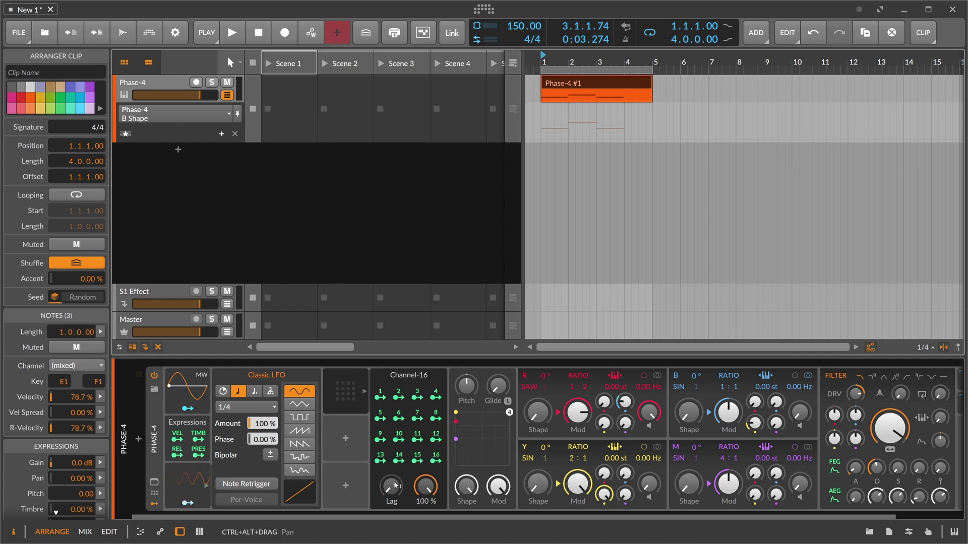
{"action": "key", "text": "space"}
{"action": "key", "text": "space"}
{"action": "left_click", "coordinate": [164, 418]}
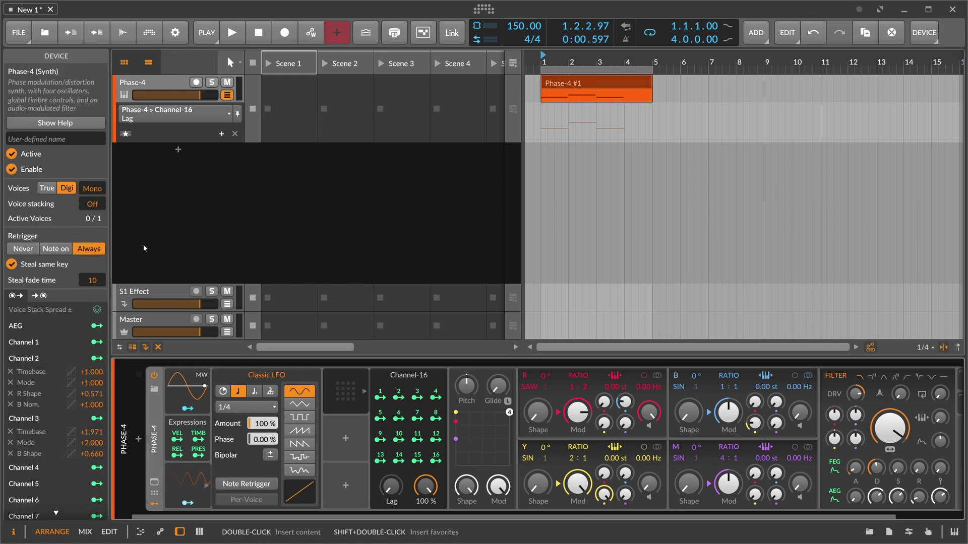
{"action": "key", "text": "space"}
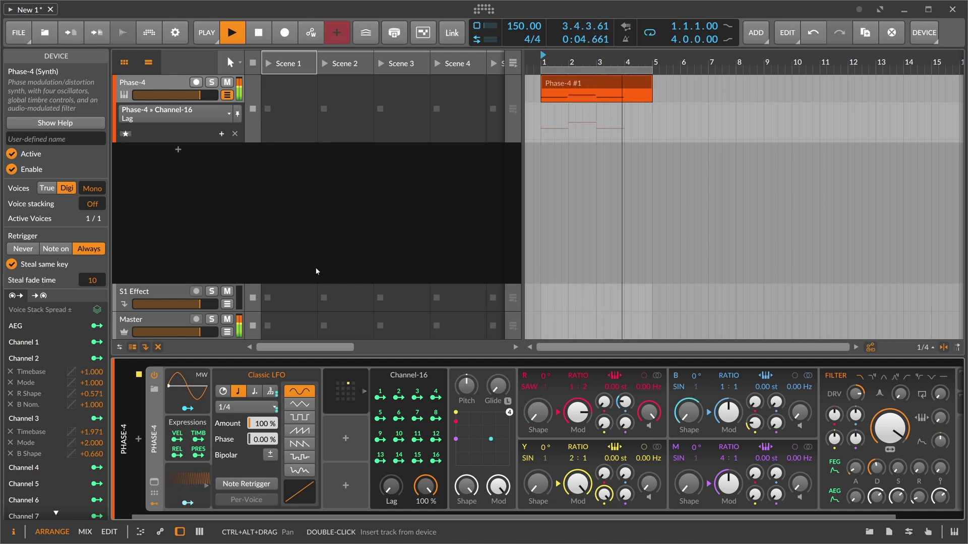
{"action": "key", "text": "space"}
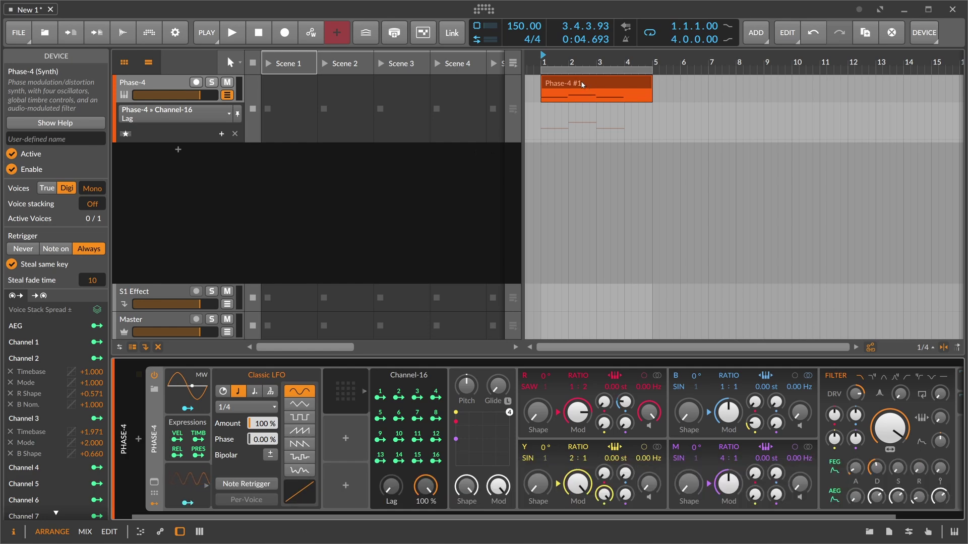
- Inspect the channel of individual notes in the Phase-4 clip and compare them with the Channel-16 mappings in the device chain
{"action": "key", "text": "e"}
{"action": "left_click_drag", "start_coordinate": [296, 236], "coordinate": [270, 325]}
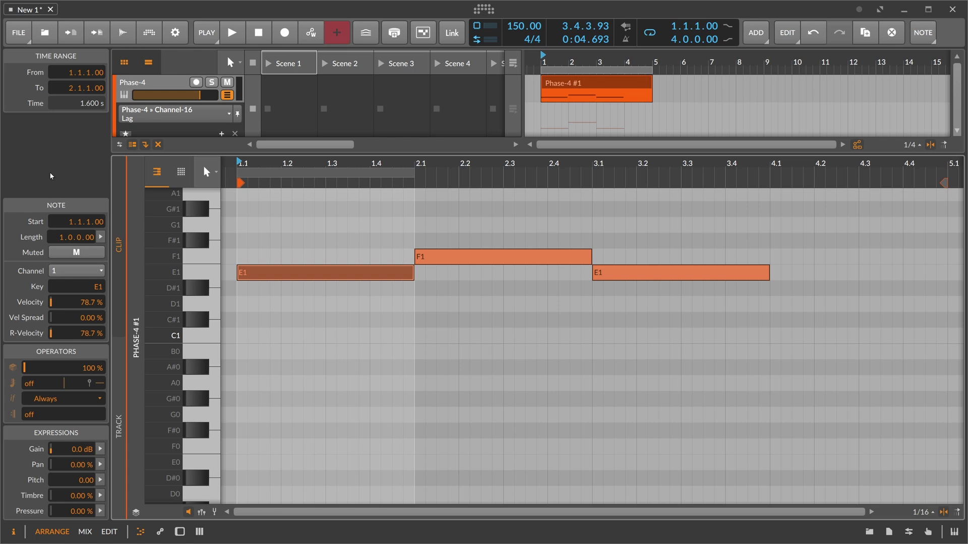
{"action": "key", "text": "d"}
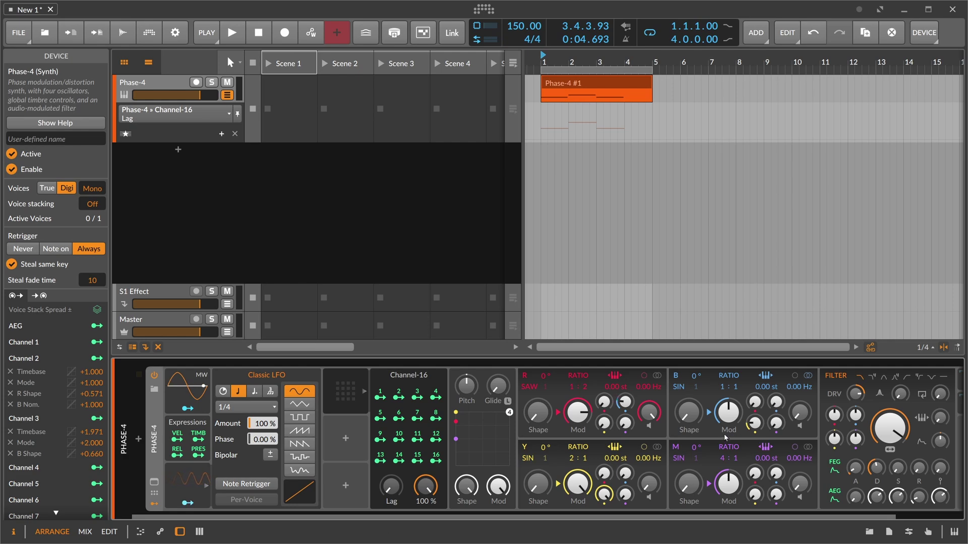
{"action": "left_click_drag", "start_coordinate": [525, 518], "coordinate": [497, 484]}
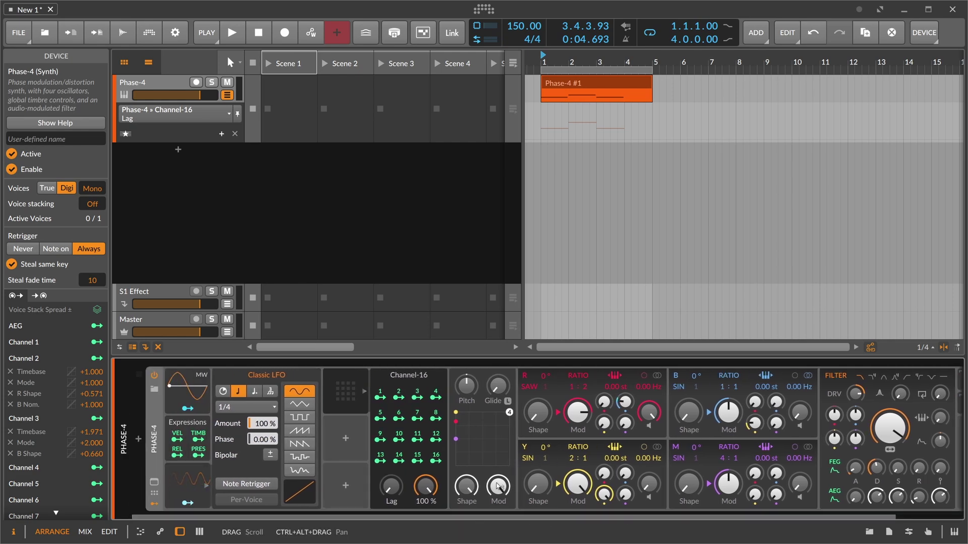
{"action": "double_click", "coordinate": [578, 87]}
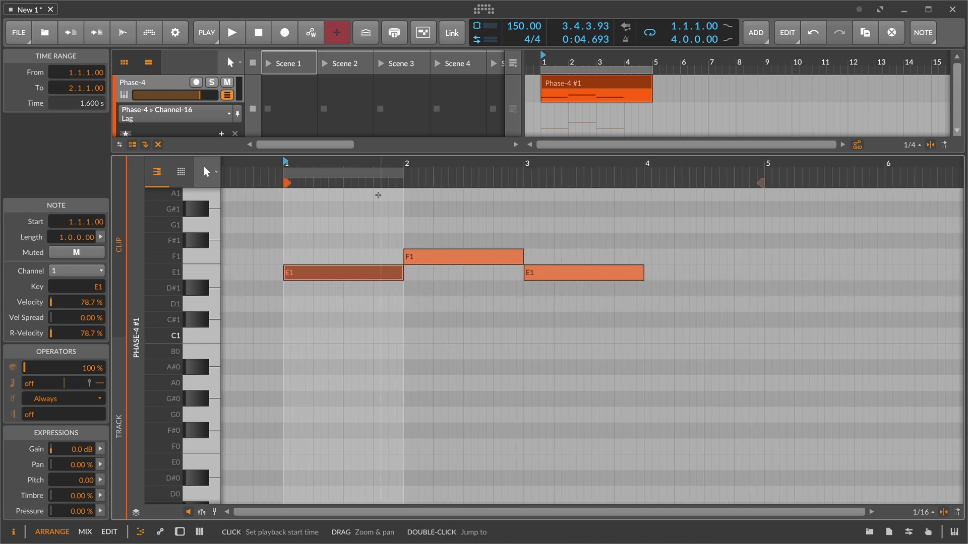
{"action": "left_click_drag", "start_coordinate": [339, 234], "coordinate": [324, 258]}
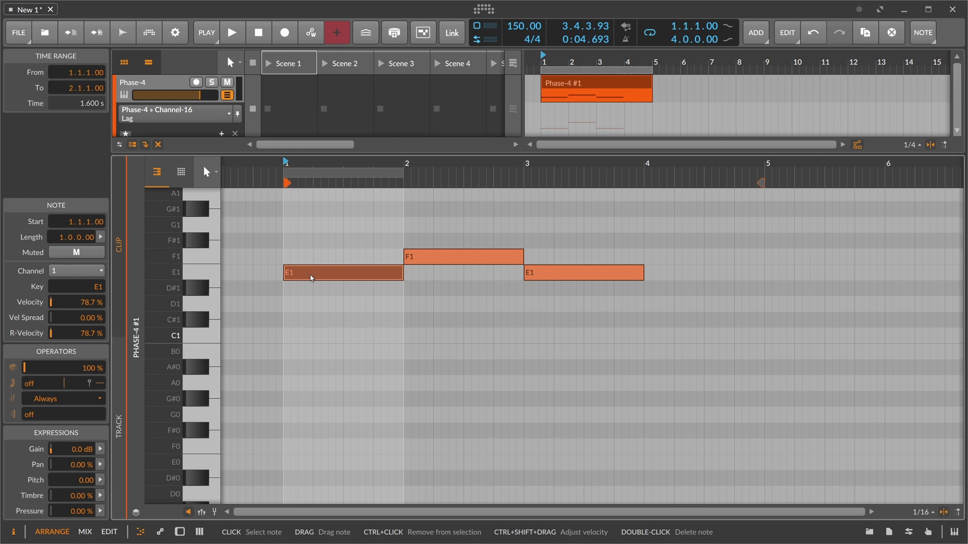
{"action": "left_click", "coordinate": [340, 252]}
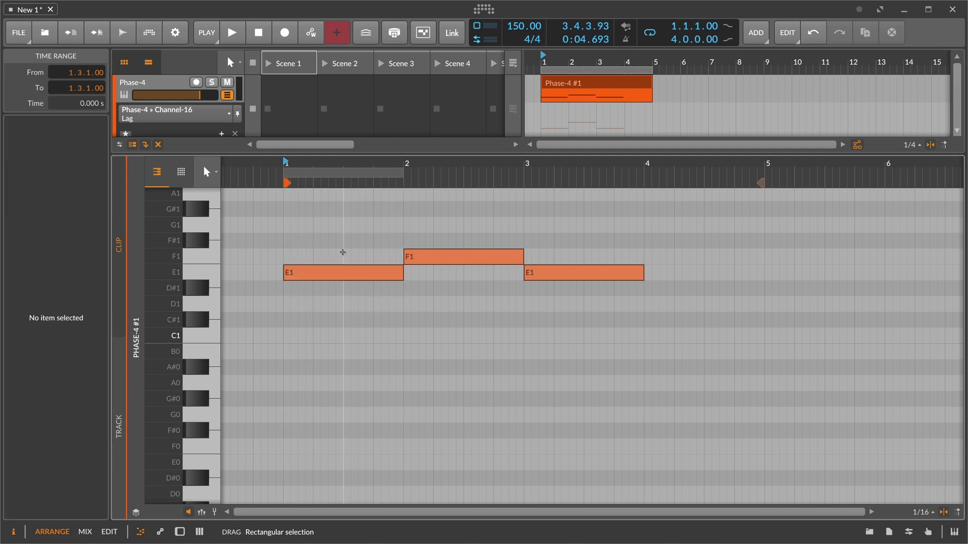
{"action": "left_click_drag", "start_coordinate": [339, 218], "coordinate": [554, 357]}
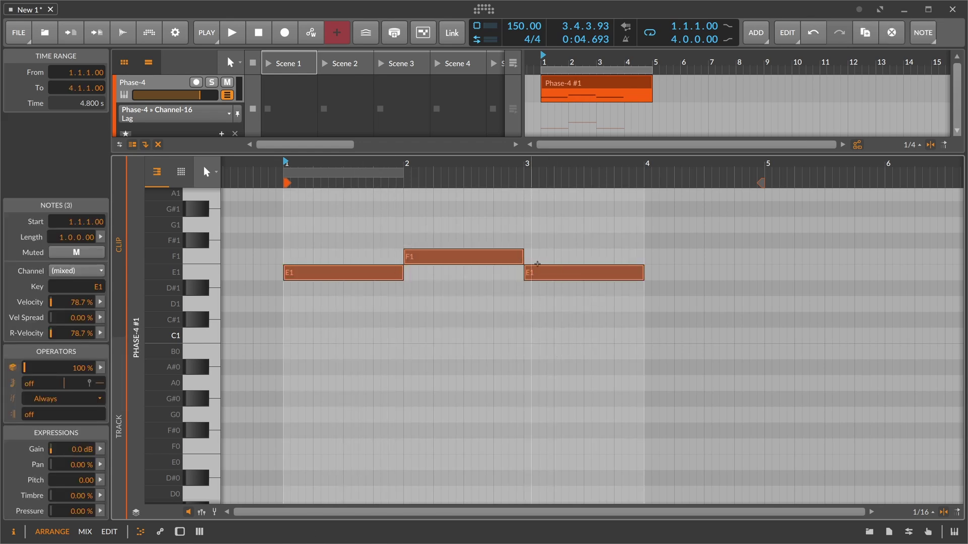
{"action": "left_click_drag", "start_coordinate": [499, 167], "coordinate": [499, 151]}
{"action": "left_click", "coordinate": [472, 292]}
{"action": "left_click", "coordinate": [445, 259]}
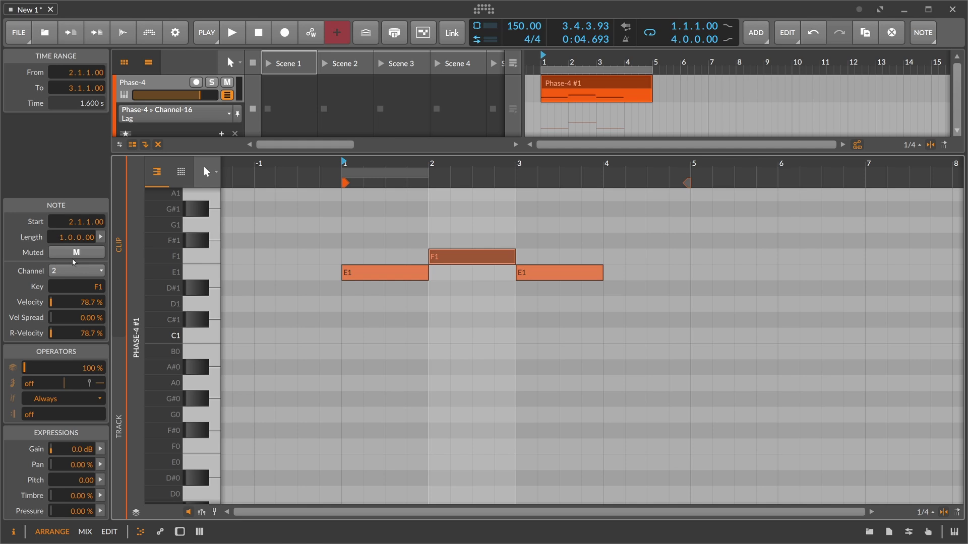
{"action": "left_click_drag", "start_coordinate": [384, 164], "coordinate": [369, 155]}
{"action": "left_click", "coordinate": [357, 164]}
{"action": "left_click", "coordinate": [369, 222]}
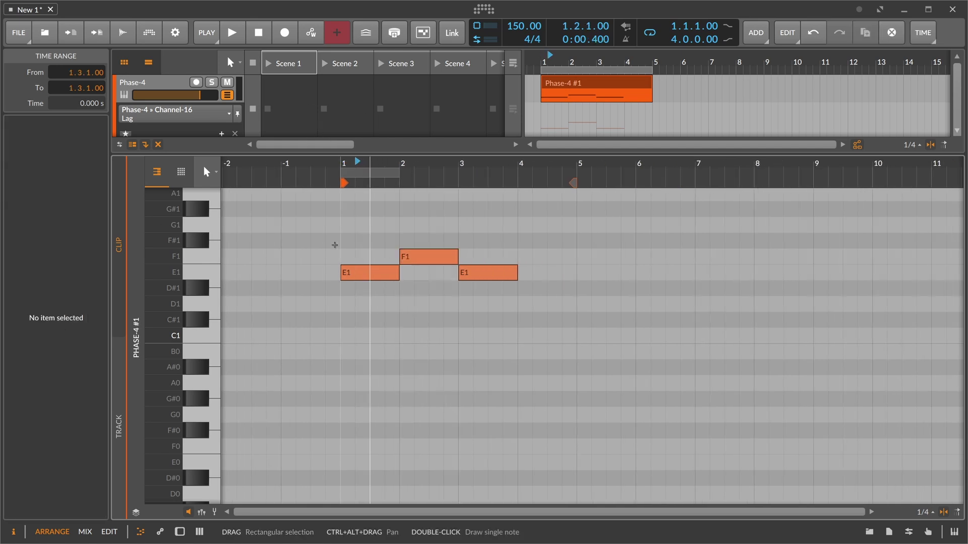
{"action": "left_click", "coordinate": [370, 272]}
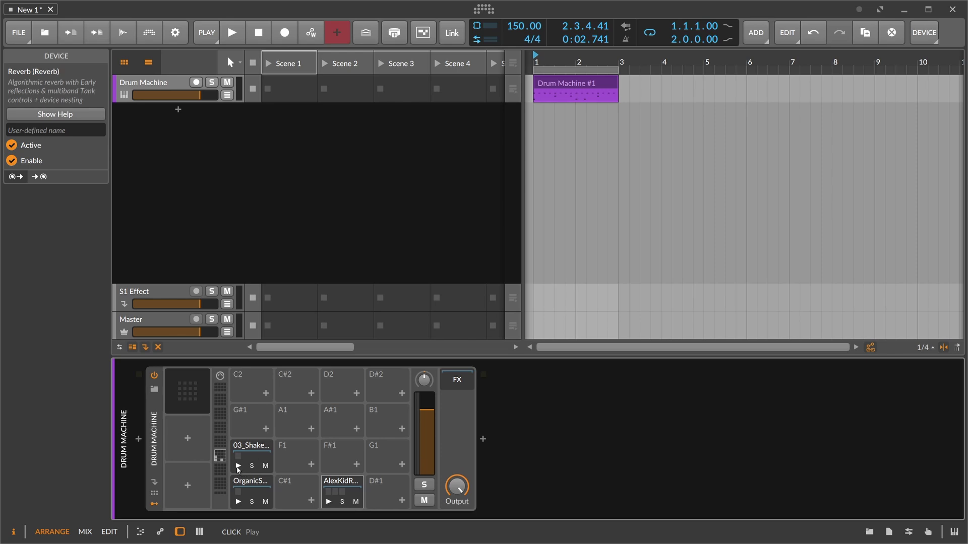
- Preview the shaker pad, open the Drum Machine clip and set the D1 note at 1.3 to channel 1
{"action": "left_click", "coordinate": [238, 466]}
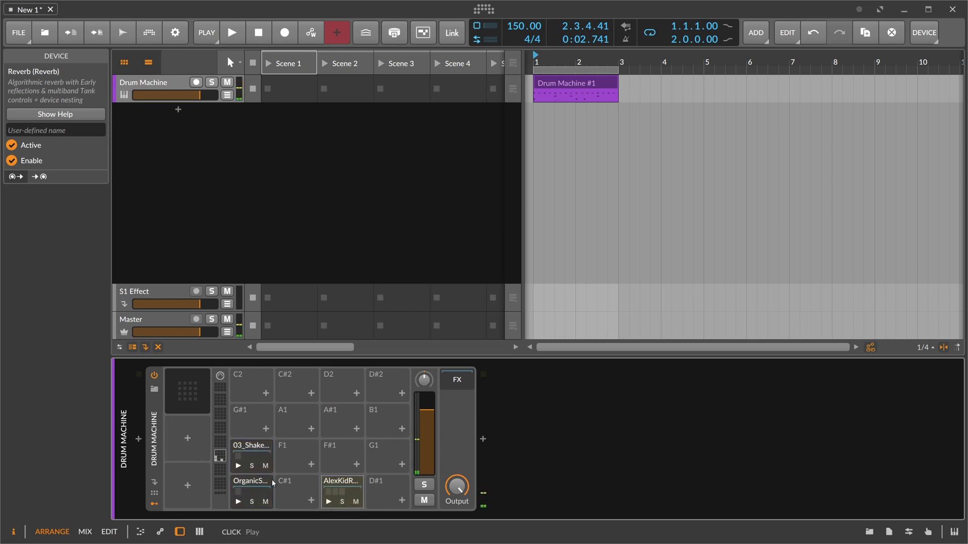
{"action": "double_click", "coordinate": [550, 89]}
{"action": "left_click_drag", "start_coordinate": [432, 260], "coordinate": [391, 243]}
{"action": "left_click_drag", "start_coordinate": [413, 380], "coordinate": [364, 384]}
{"action": "left_click", "coordinate": [64, 273]}
{"action": "left_click", "coordinate": [58, 287]}
- Set the D1 note at 2.3 to channel 1, check the D1 note at 1.4.3, and play the drum pattern
{"action": "left_click", "coordinate": [645, 384]}
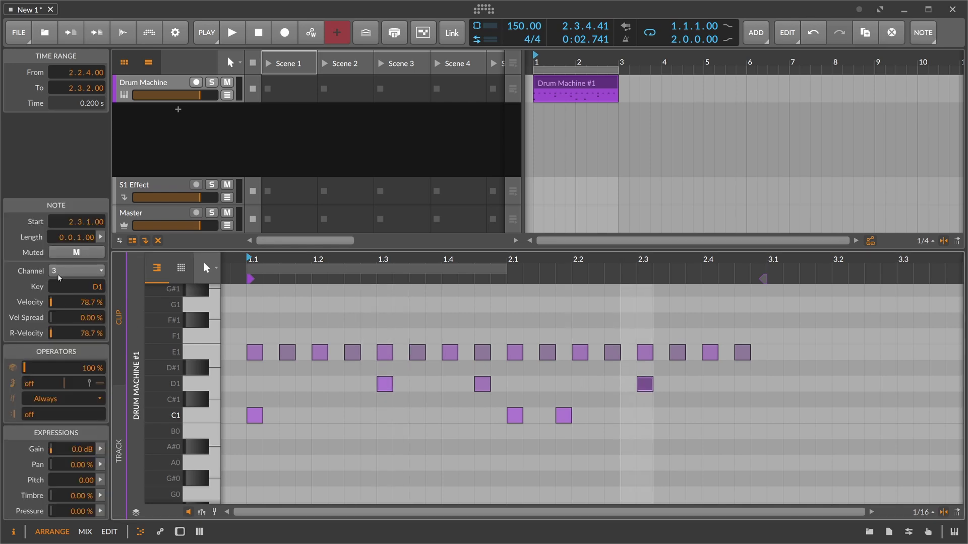
{"action": "left_click", "coordinate": [76, 271]}
{"action": "left_click", "coordinate": [59, 287]}
{"action": "left_click", "coordinate": [471, 378]}
{"action": "left_click", "coordinate": [483, 384]}
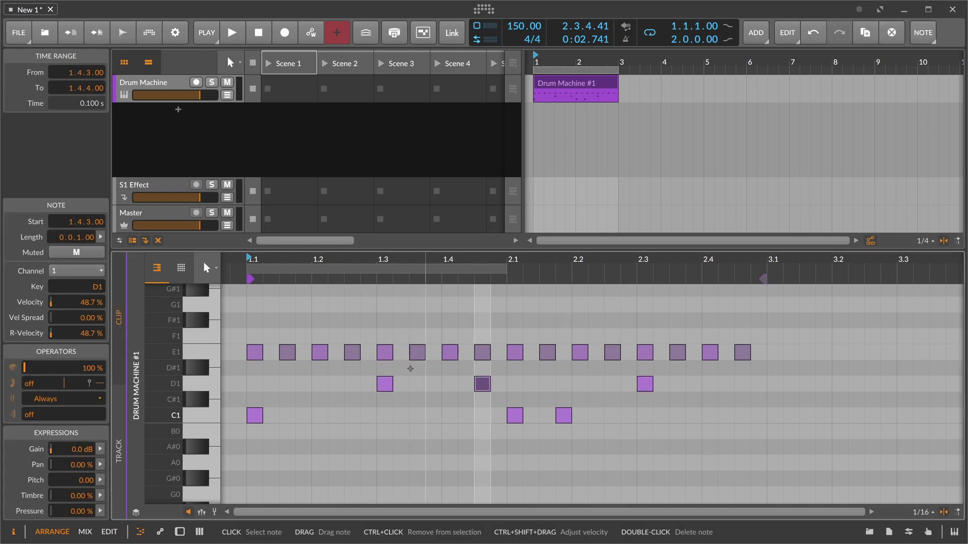
{"action": "left_click", "coordinate": [233, 34]}
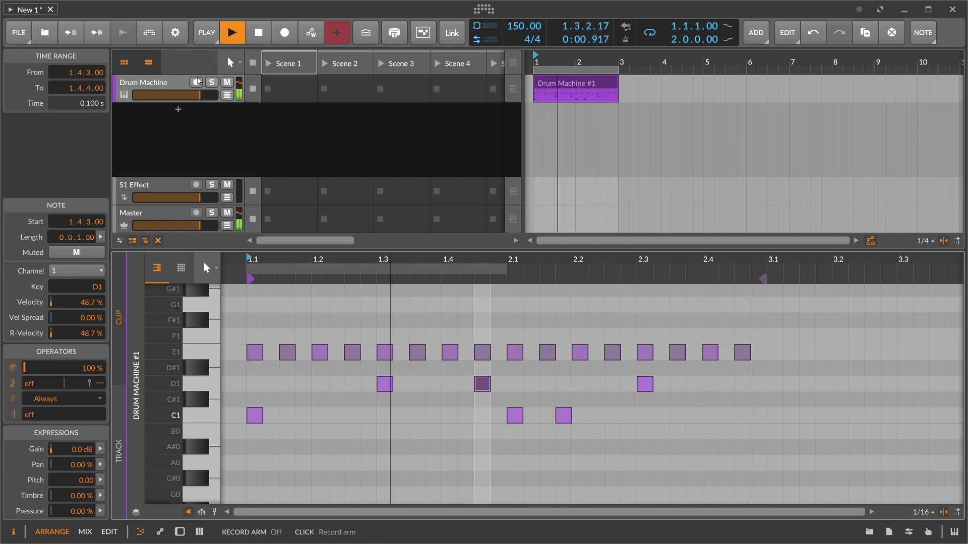
{"action": "left_click", "coordinate": [258, 33]}
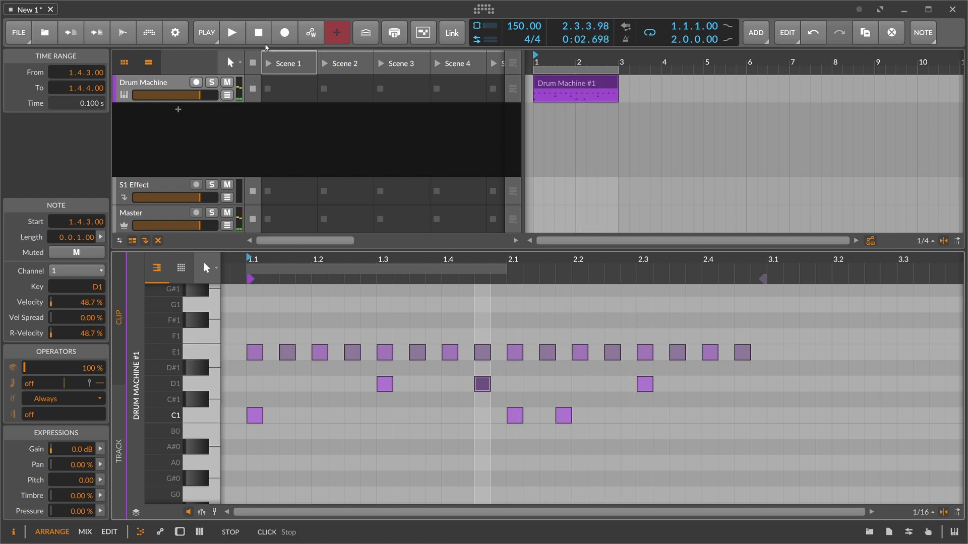
- Switch the D1 note at 1.4.3 to channel 3 and back to channel 1
{"action": "left_click", "coordinate": [444, 393]}
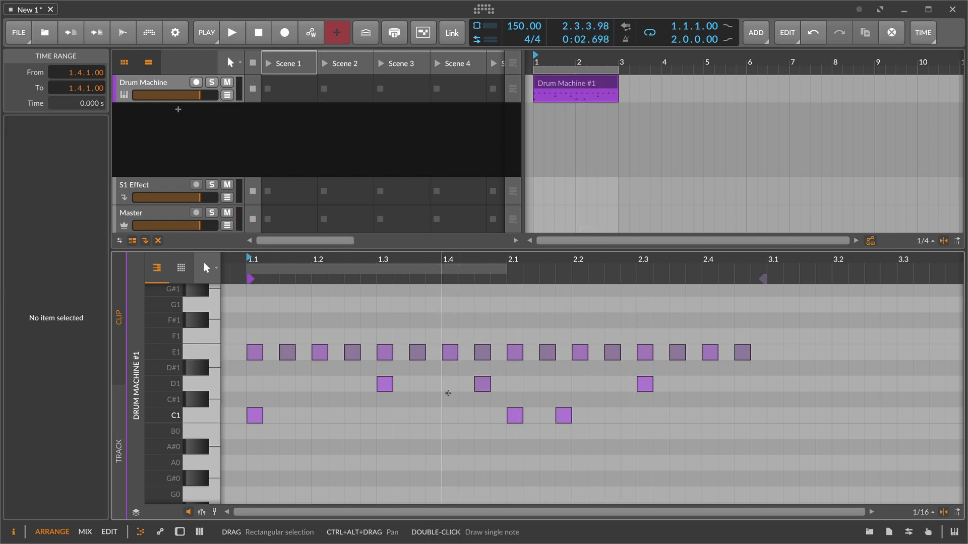
{"action": "left_click", "coordinate": [482, 384]}
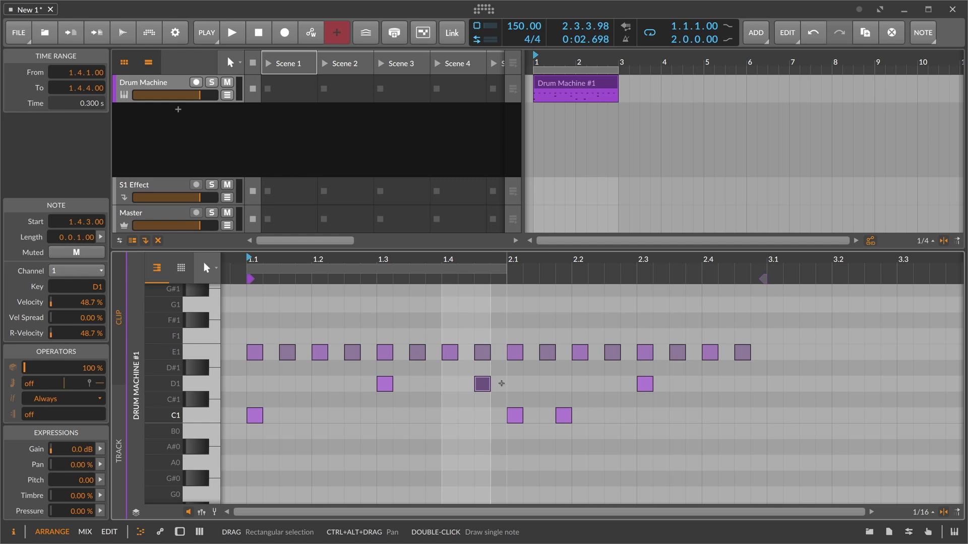
{"action": "left_click", "coordinate": [75, 272]}
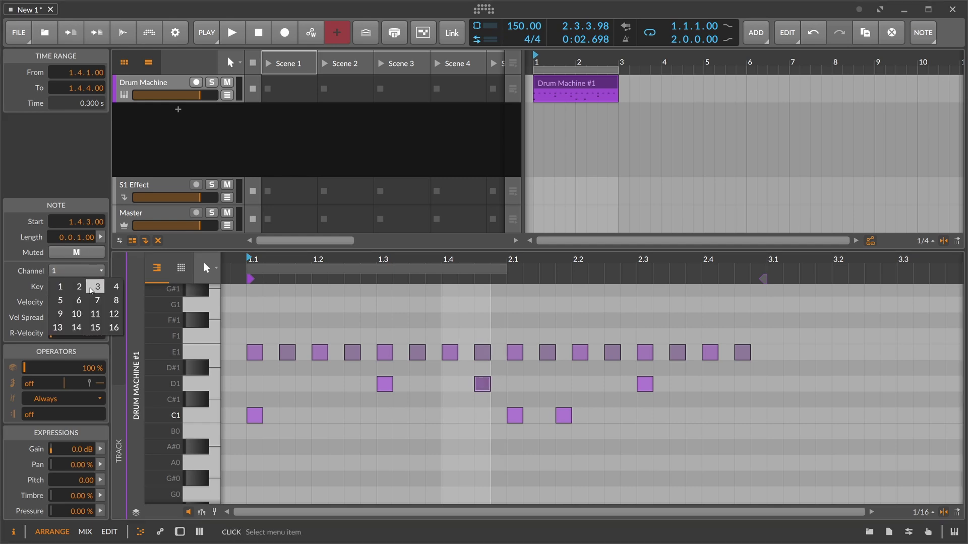
{"action": "left_click", "coordinate": [96, 287]}
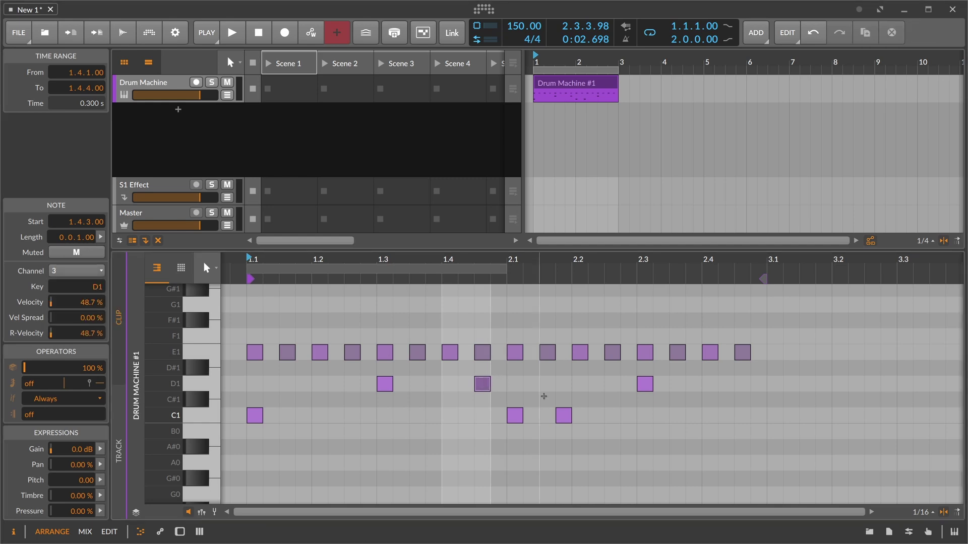
{"action": "left_click", "coordinate": [81, 270]}
{"action": "left_click", "coordinate": [64, 285]}
- Set the D1 note at 2.3 in the Drum Machine clip to channel 3
{"action": "left_click", "coordinate": [645, 384]}
{"action": "left_click", "coordinate": [76, 271]}
{"action": "left_click", "coordinate": [95, 287]}
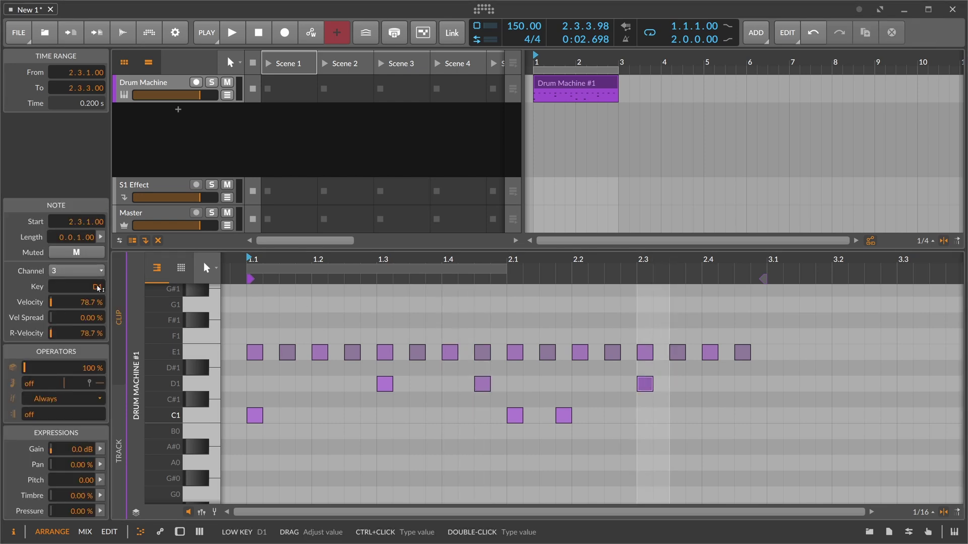
- Set the D1 note at 1.3 in the Drum Machine clip to channel 2, playing the pattern before and after the change
{"action": "key", "text": "space"}
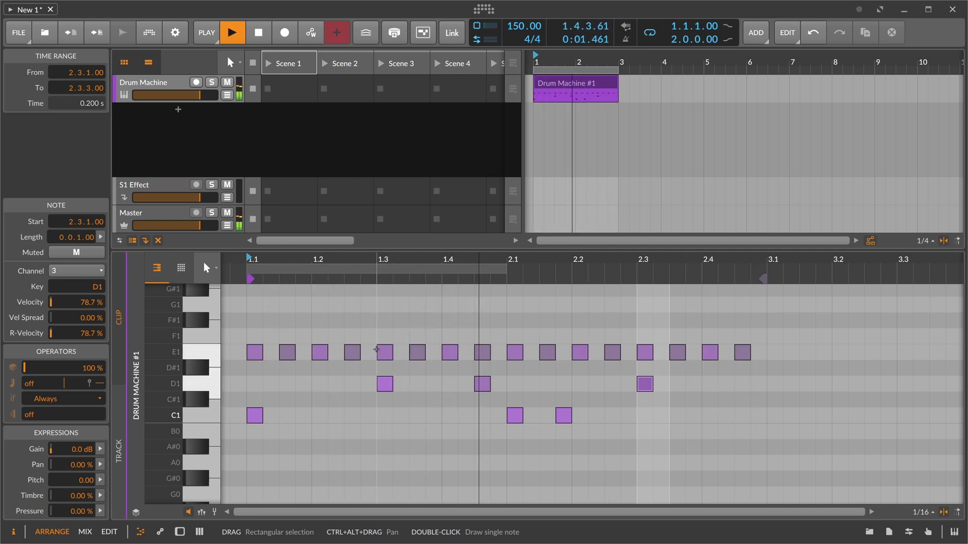
{"action": "key", "text": "space"}
{"action": "left_click", "coordinate": [385, 384]}
{"action": "left_click", "coordinate": [78, 271]}
{"action": "left_click", "coordinate": [81, 286]}
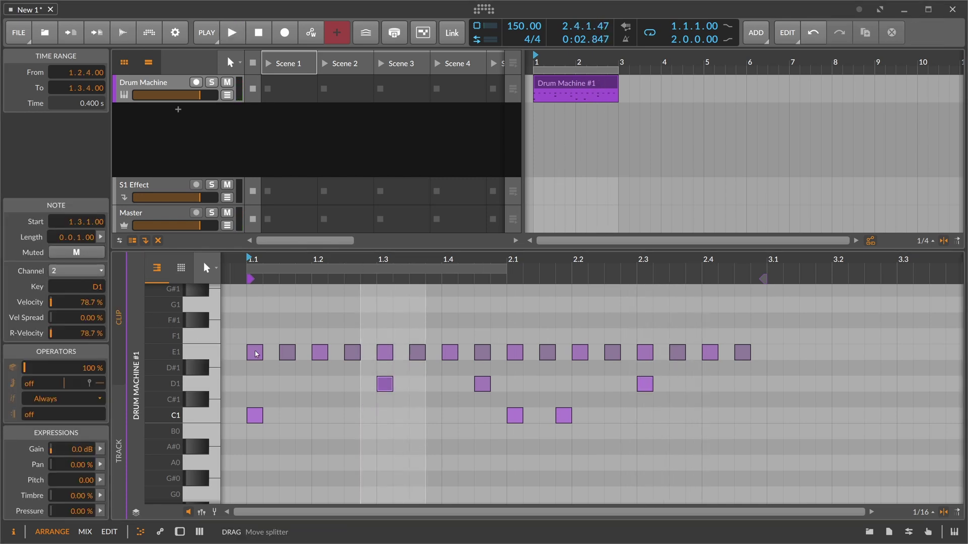
{"action": "key", "text": "space"}
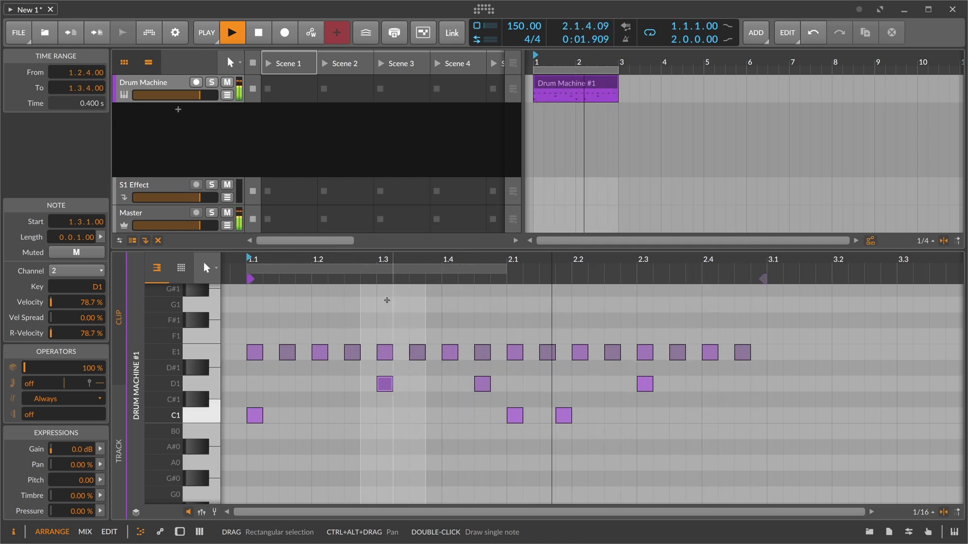
{"action": "key", "text": "space"}
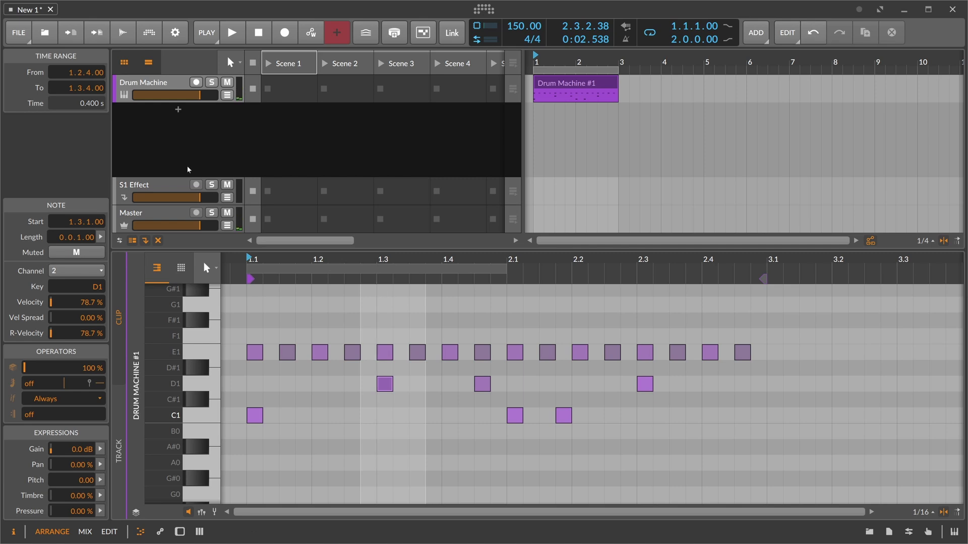
- Show the Drum Machine track's devices and open the detail view of its Channel-16 modulator
{"action": "left_click", "coordinate": [181, 146]}
{"action": "double_click", "coordinate": [173, 86]}
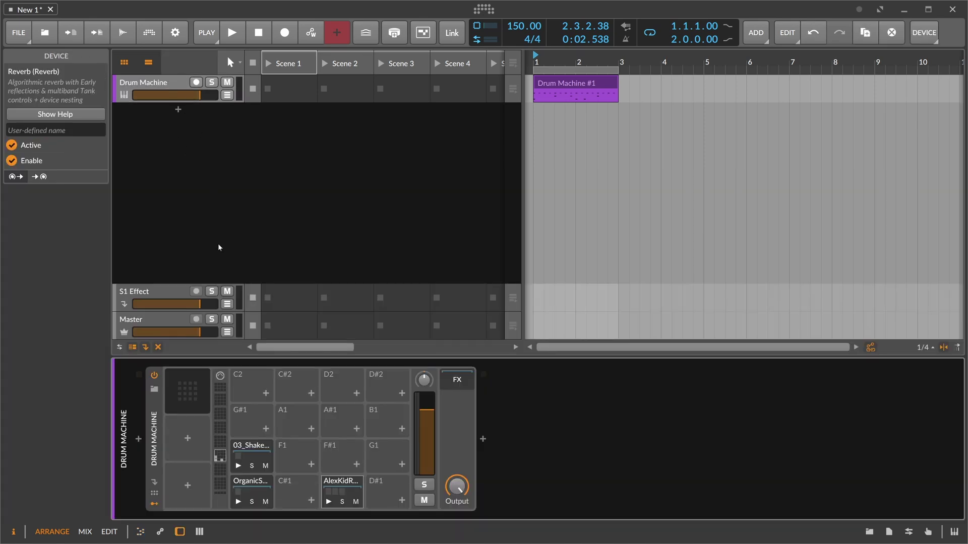
{"action": "left_click", "coordinate": [186, 384]}
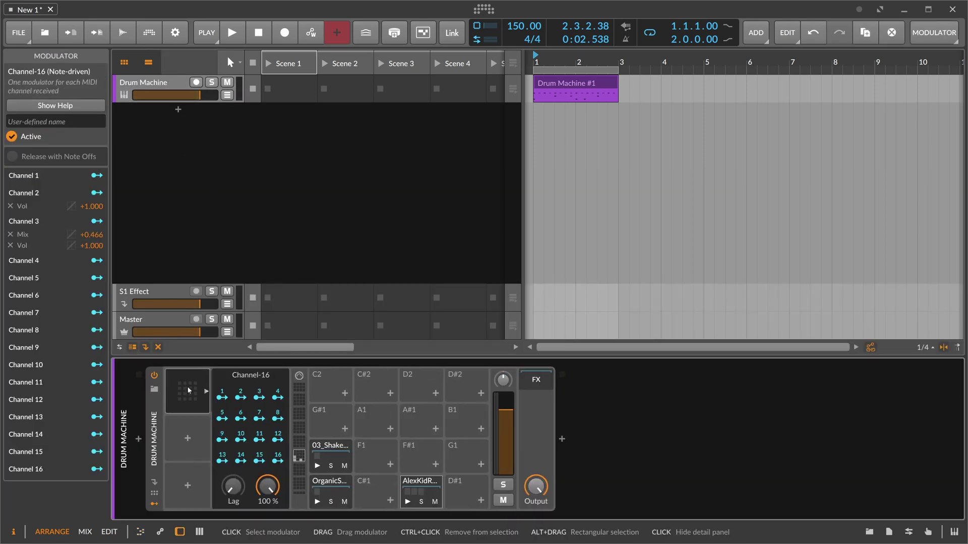
{"action": "left_click", "coordinate": [185, 386]}
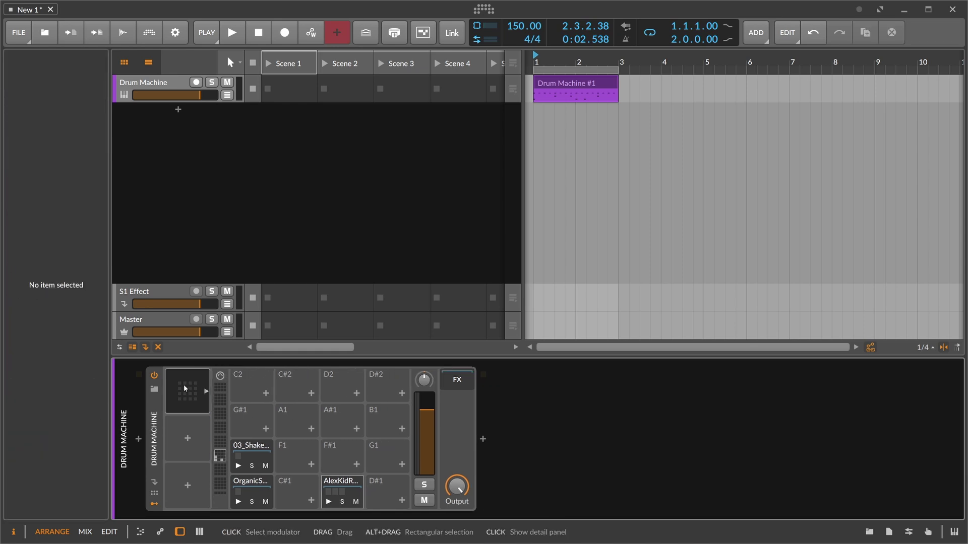
{"action": "left_click", "coordinate": [184, 395]}
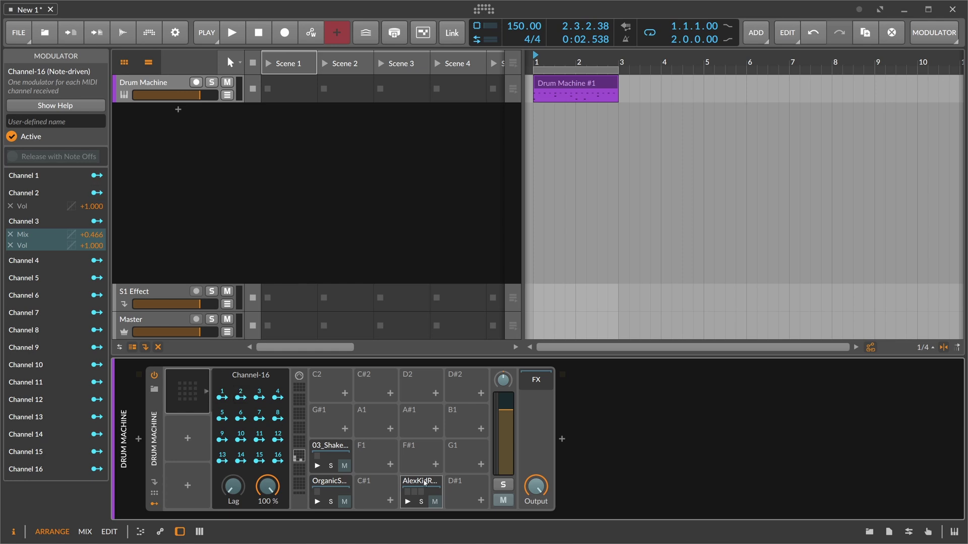
- Examine the D1 snare pad's device chain, including the Tool and Delay-1 devices
{"action": "left_click", "coordinate": [402, 503]}
{"action": "left_click", "coordinate": [430, 491]}
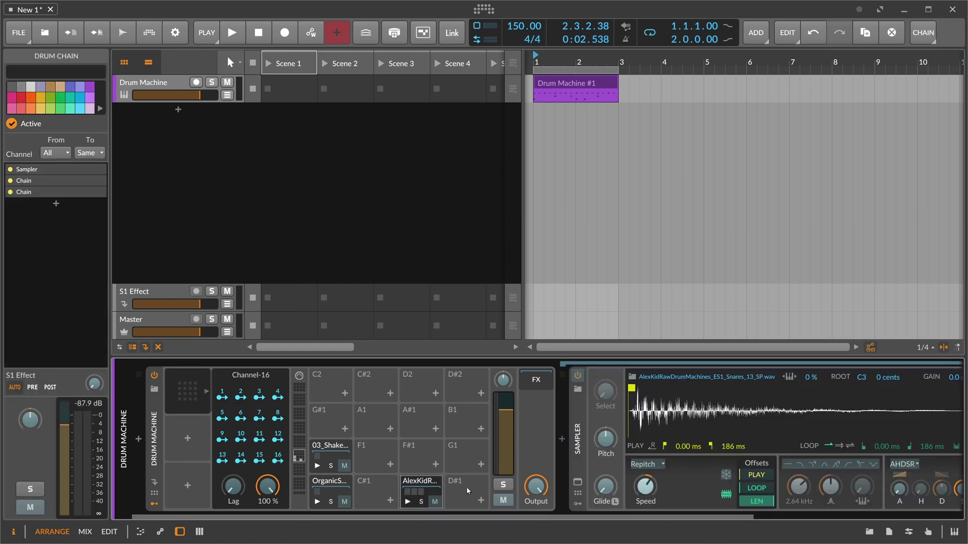
{"action": "left_click_drag", "start_coordinate": [421, 518], "coordinate": [670, 504]}
{"action": "left_click", "coordinate": [829, 381]}
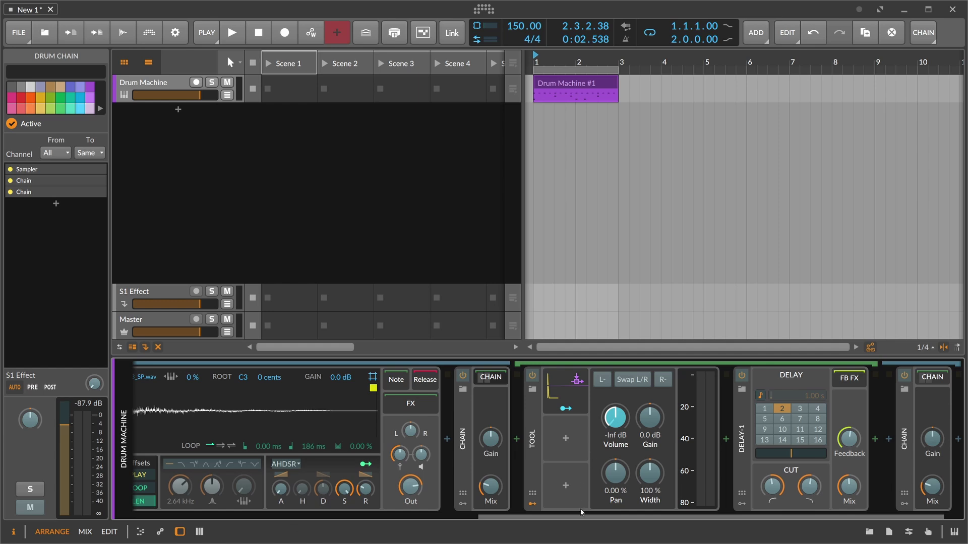
{"action": "left_click_drag", "start_coordinate": [555, 517], "coordinate": [207, 512]}
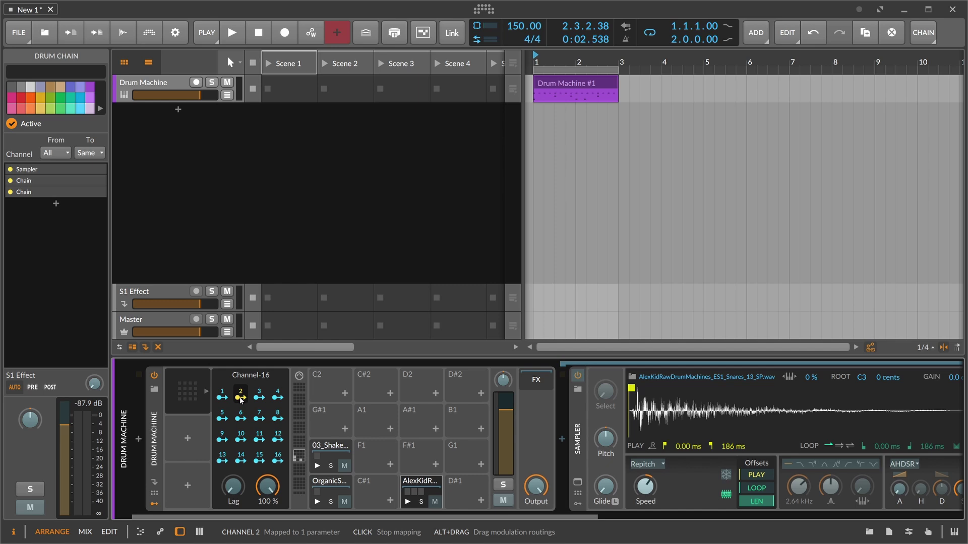
- Delete both Chain devices that follow the Sampler on the D1 snare pad
{"action": "left_click", "coordinate": [241, 400]}
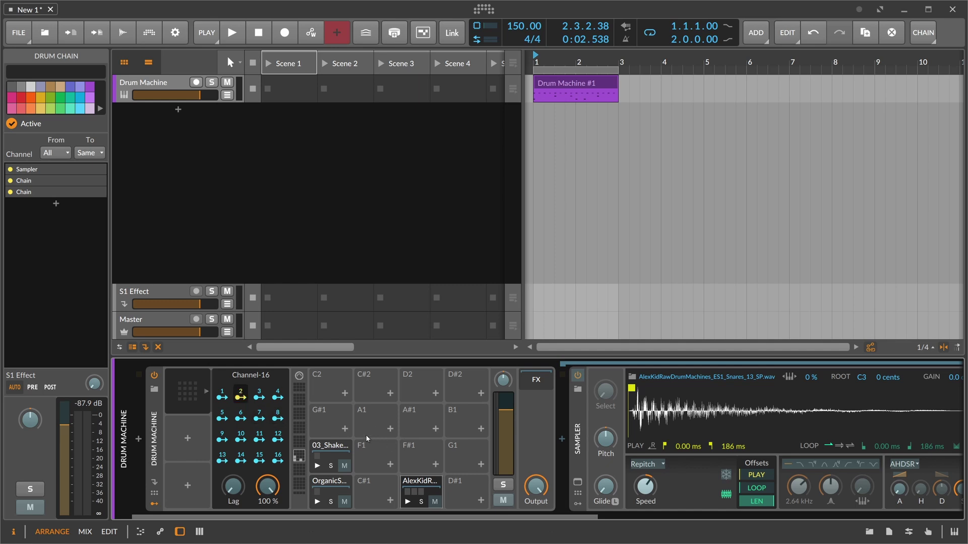
{"action": "left_click_drag", "start_coordinate": [299, 514], "coordinate": [665, 515]}
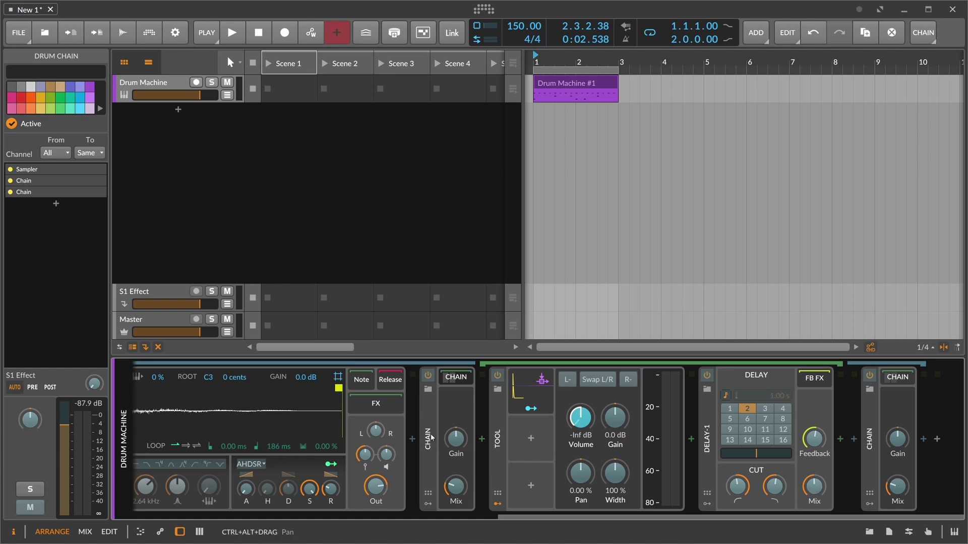
{"action": "left_click", "coordinate": [881, 459]}
{"action": "key", "text": "Delete"}
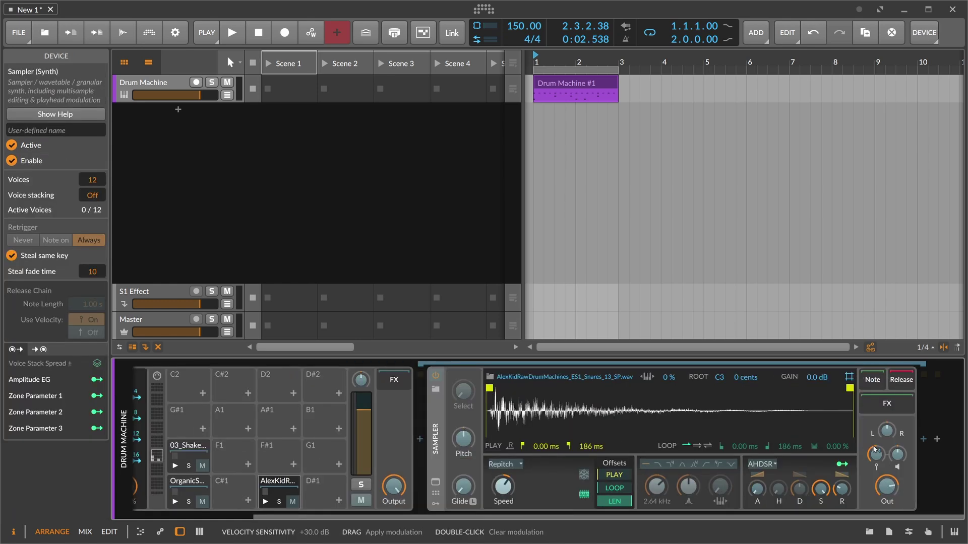
{"action": "left_click_drag", "start_coordinate": [685, 516], "coordinate": [823, 519]}
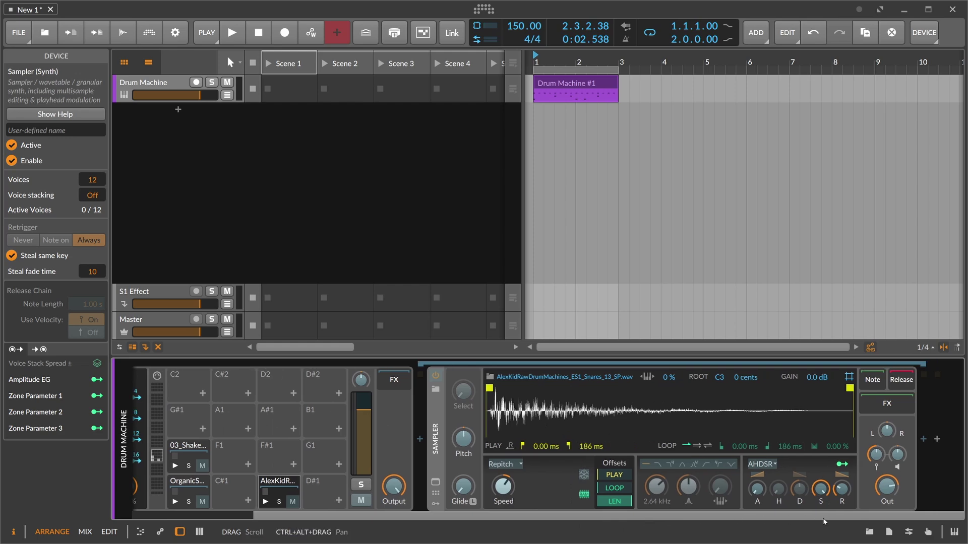
- Insert a Bitwig Reverb after the Sampler on the D1 snare pad
{"action": "left_click", "coordinate": [923, 439]}
{"action": "type", "text": "reverb"}
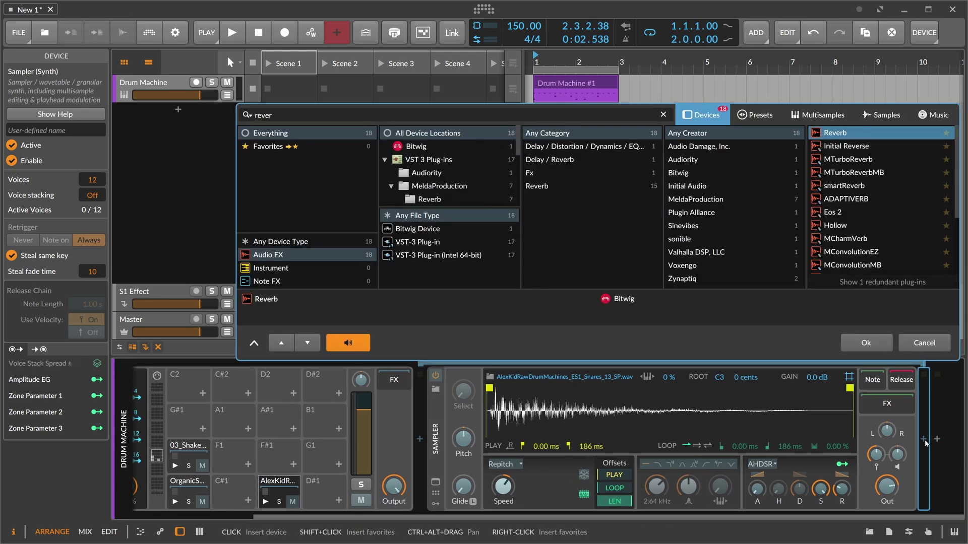
{"action": "key", "text": "Return"}
- Map channel 2 of the Channel-16 modulator to the snare Reverb's Mix by +0.694 and lower the Mix to 0 %
{"action": "scroll", "coordinate": [686, 510], "scroll_direction": "left", "scroll_amount": 3}
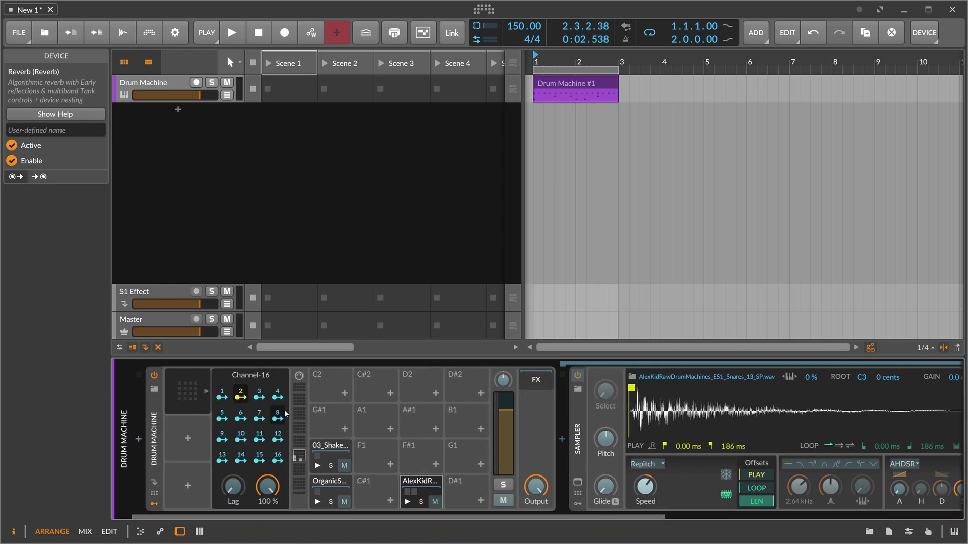
{"action": "left_click", "coordinate": [241, 402]}
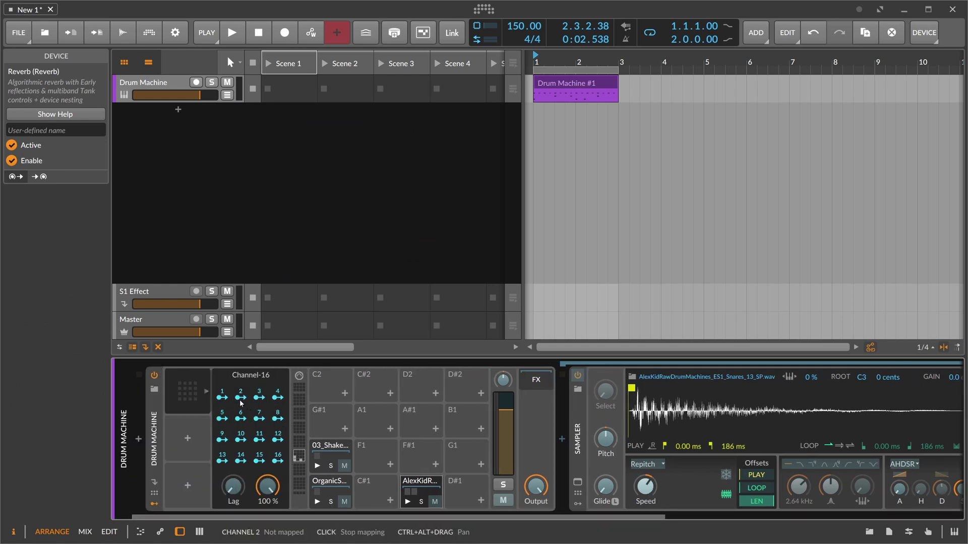
{"action": "scroll", "coordinate": [297, 508], "scroll_direction": "right", "scroll_amount": 5}
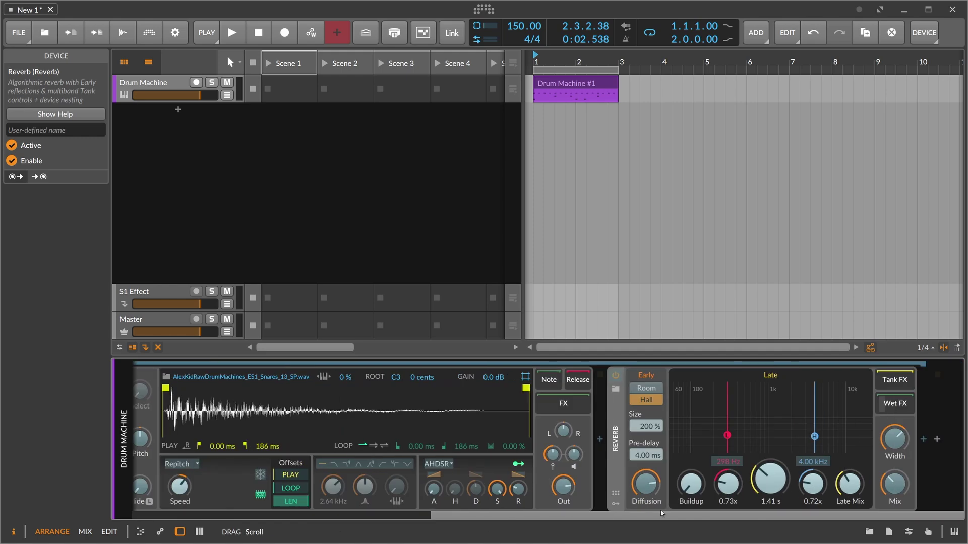
{"action": "left_click_drag", "start_coordinate": [895, 485], "coordinate": [894, 477]}
{"action": "scroll", "coordinate": [505, 516], "scroll_direction": "left", "scroll_amount": 5}
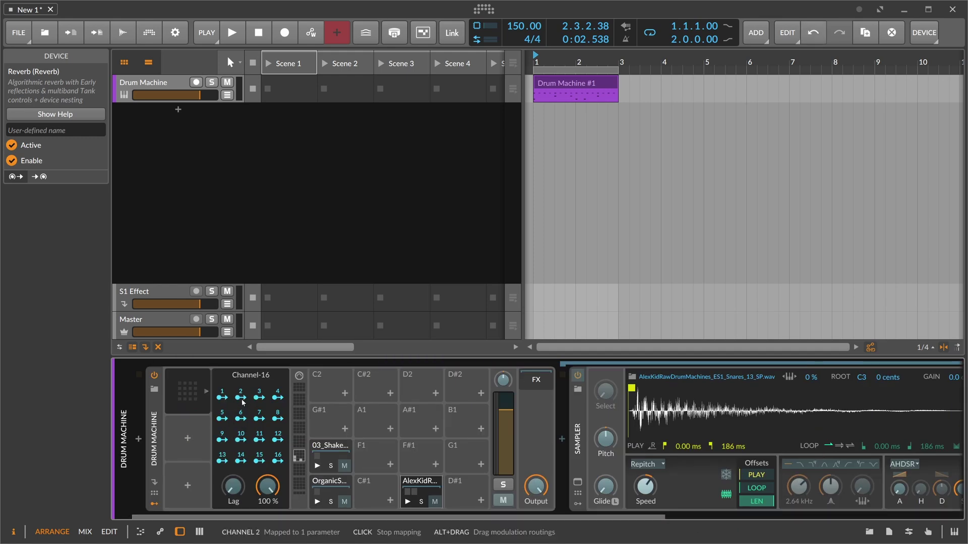
{"action": "left_click_drag", "start_coordinate": [294, 515], "coordinate": [603, 529]}
{"action": "left_click_drag", "start_coordinate": [894, 485], "coordinate": [894, 535]}
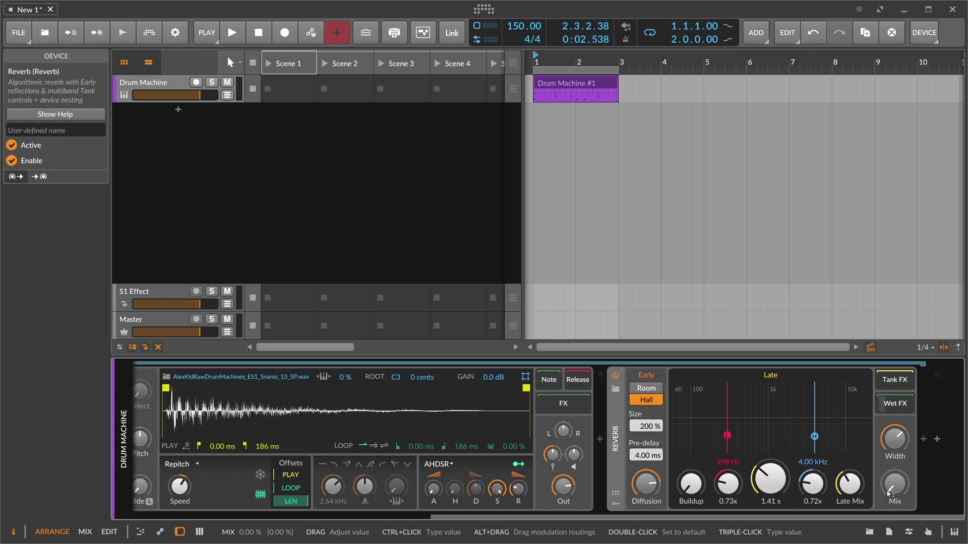
- Add an ADSR modulator to the Drum Machine and open its envelope
{"action": "left_click_drag", "start_coordinate": [794, 518], "coordinate": [491, 517]}
{"action": "left_click", "coordinate": [192, 442]}
{"action": "type", "text": "ad"}
{"action": "double_click", "coordinate": [184, 184]}
{"action": "left_click", "coordinate": [191, 439]}
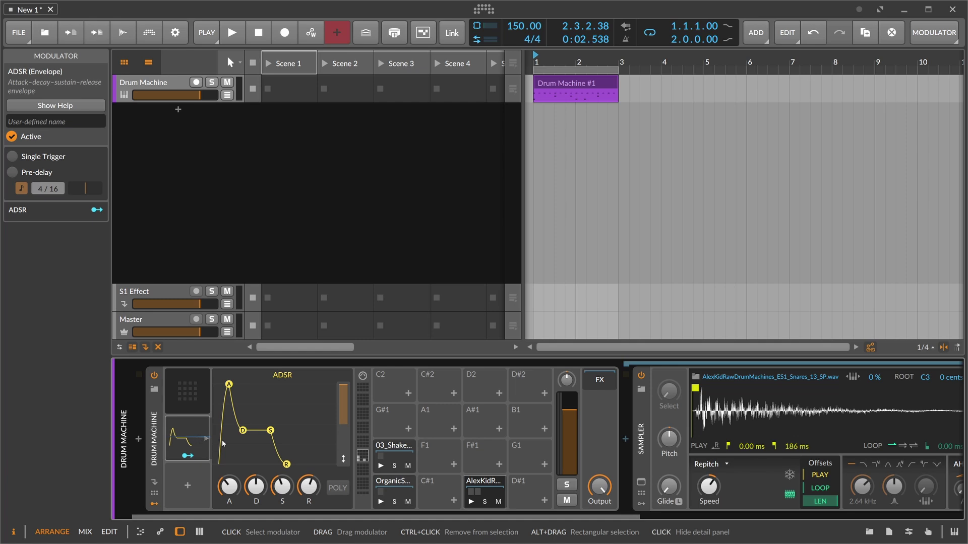
- Compare the Channel-16 and ADSR modulators as sources for the snare Reverb's Mix and delete the ADSR modulator
{"action": "left_click", "coordinate": [187, 391]}
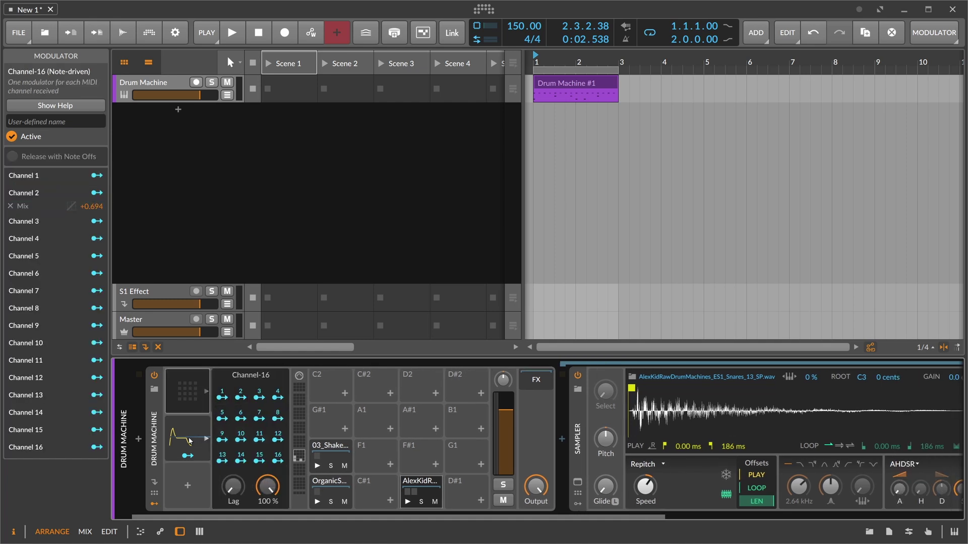
{"action": "left_click", "coordinate": [199, 450]}
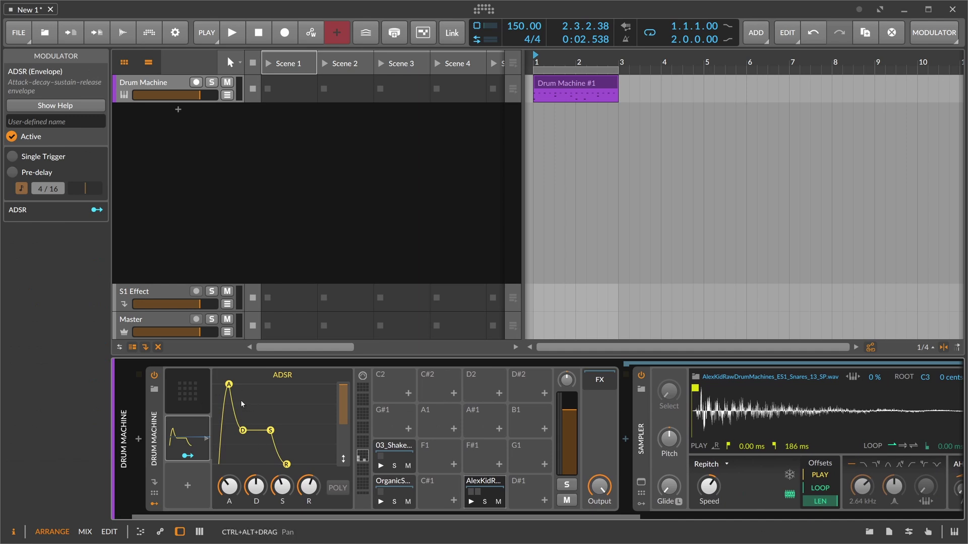
{"action": "left_click_drag", "start_coordinate": [360, 517], "coordinate": [853, 502]}
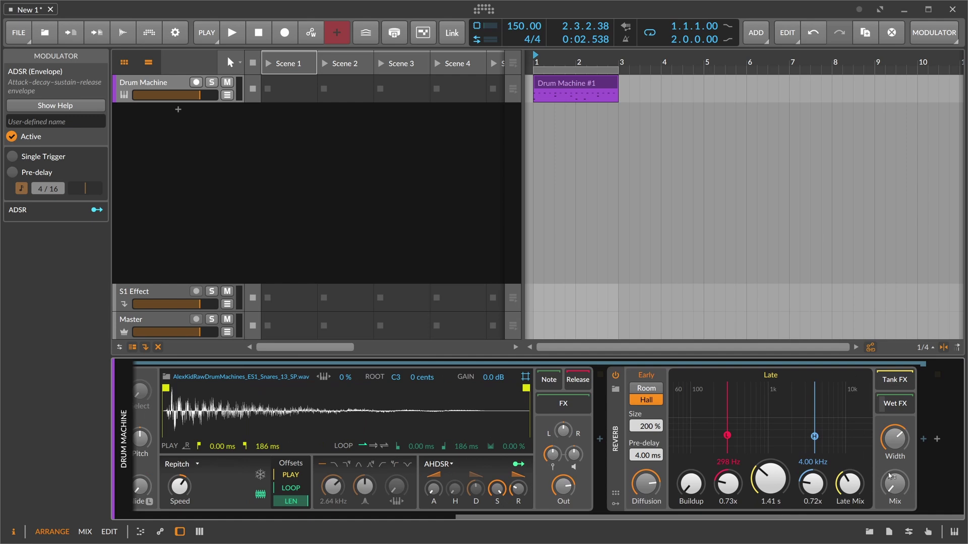
{"action": "left_click_drag", "start_coordinate": [722, 517], "coordinate": [398, 516]}
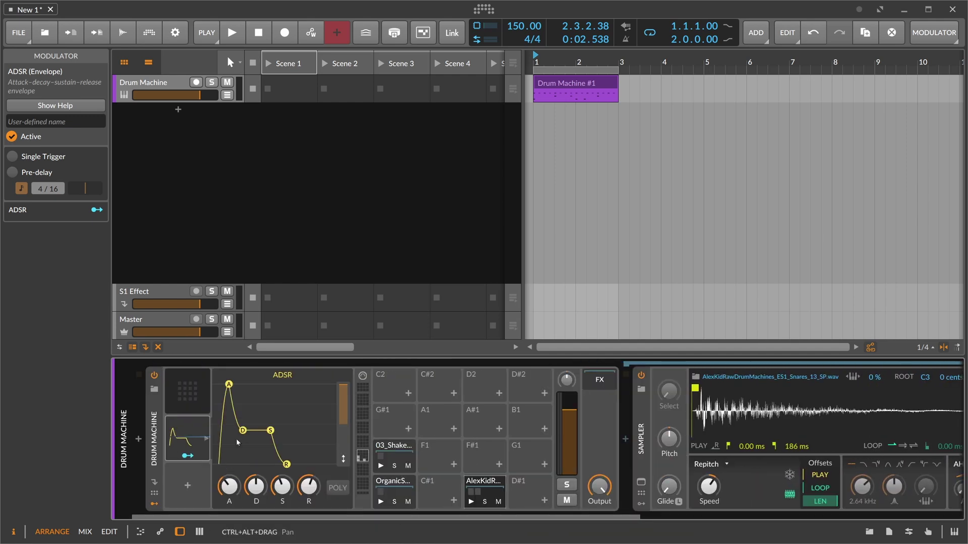
{"action": "left_click", "coordinate": [202, 398]}
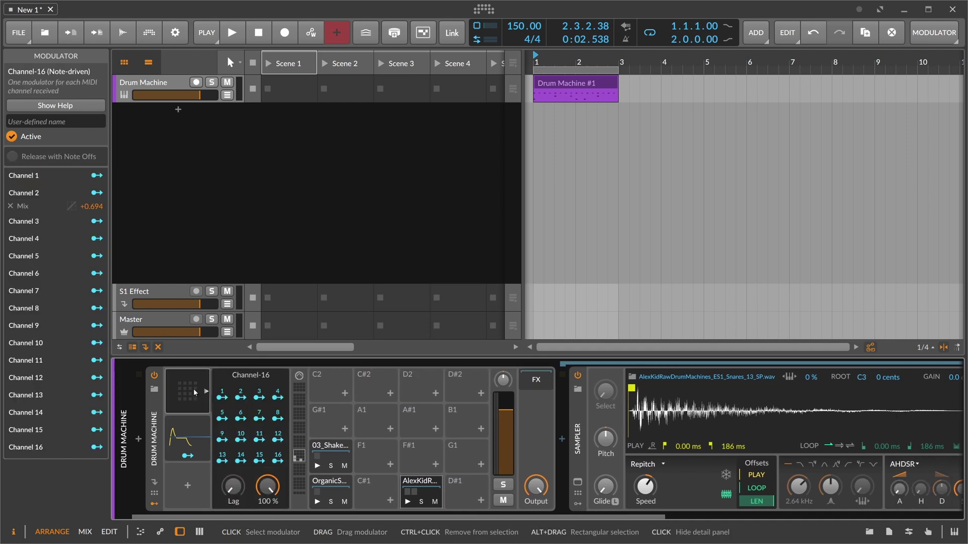
{"action": "left_click", "coordinate": [241, 397]}
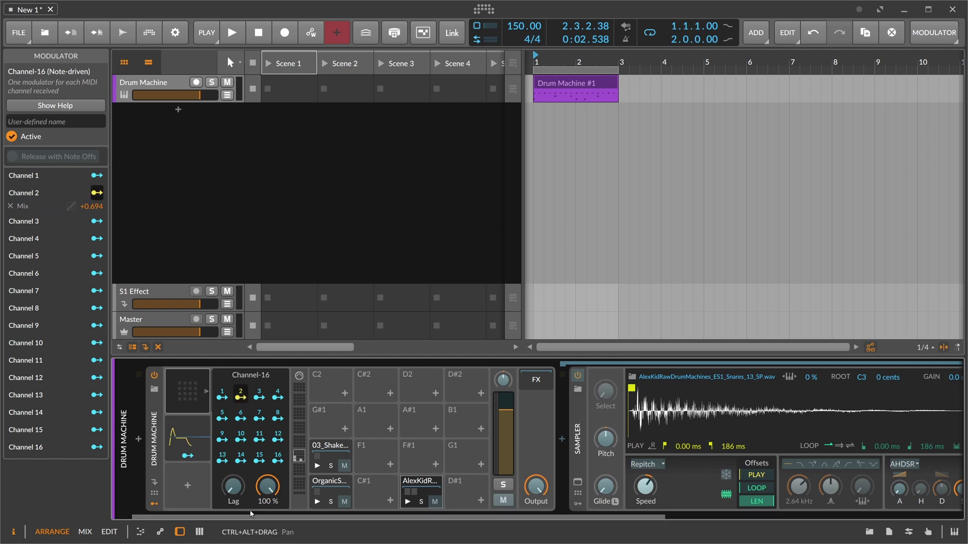
{"action": "left_click", "coordinate": [197, 436]}
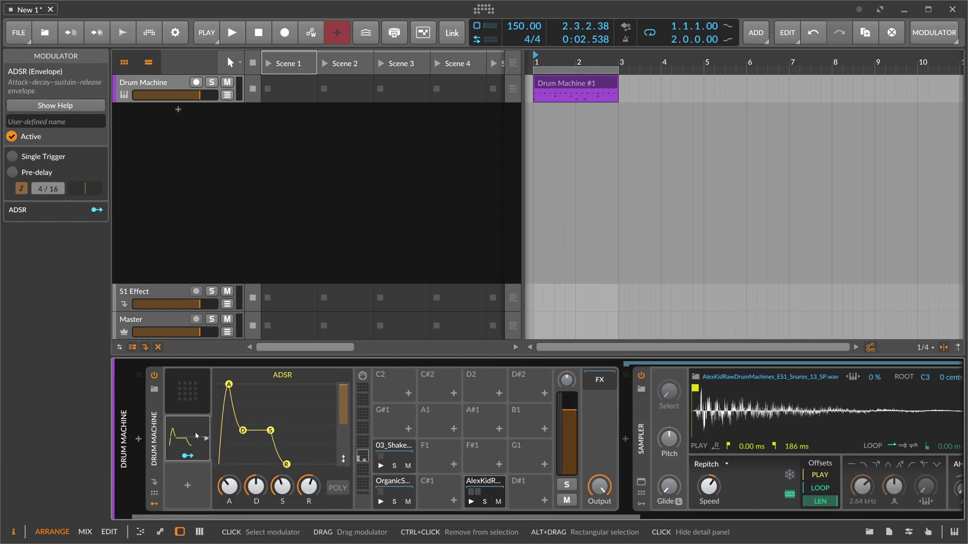
{"action": "key", "text": "Delete"}
- Raise Channel-16's channel 2 modulation of the snare Reverb's Mix to +1.000
{"action": "left_click", "coordinate": [194, 405]}
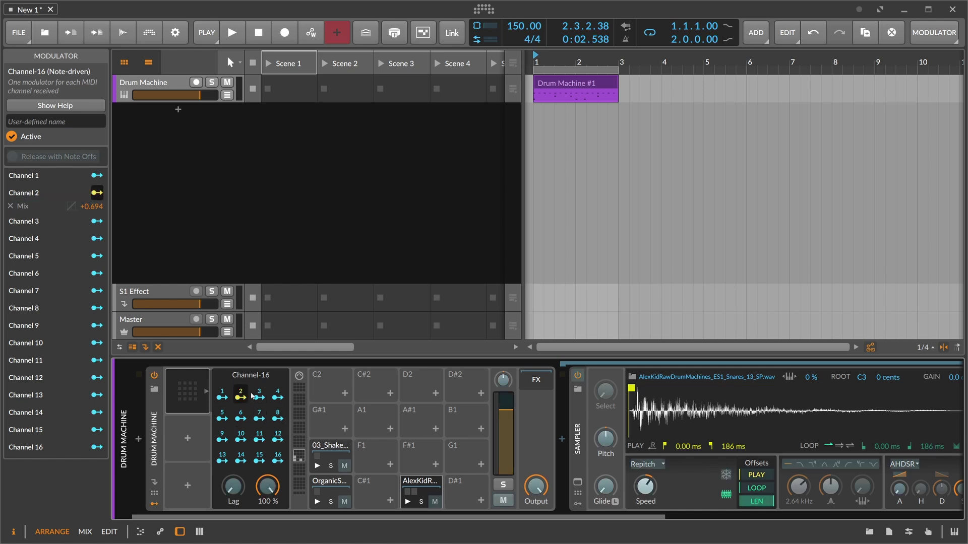
{"action": "left_click_drag", "start_coordinate": [262, 516], "coordinate": [726, 501]}
{"action": "left_click_drag", "start_coordinate": [894, 484], "coordinate": [894, 448]}
{"action": "left_click_drag", "start_coordinate": [831, 513], "coordinate": [532, 514]}
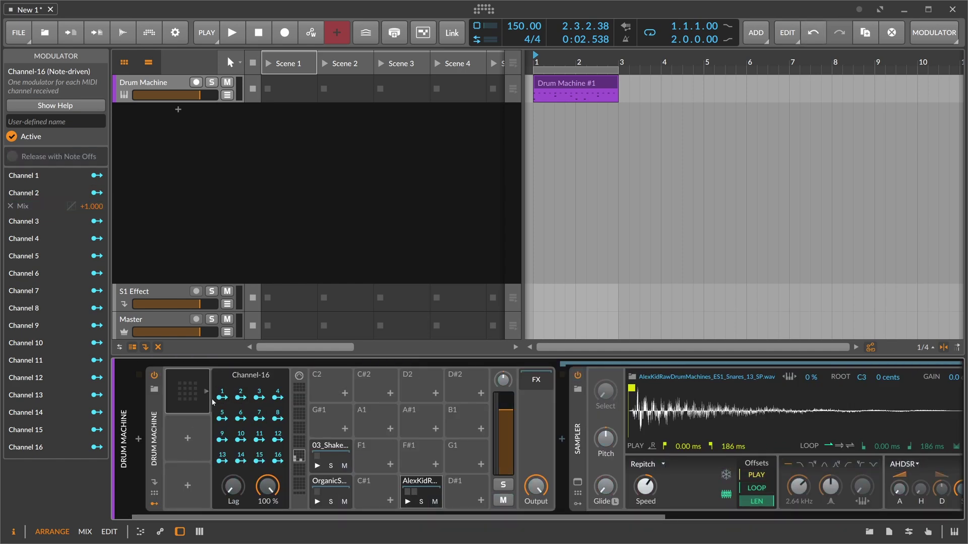
- Play the drum pattern while watching the snare Reverb's Mix respond, and stop playback
{"action": "left_click", "coordinate": [241, 34]}
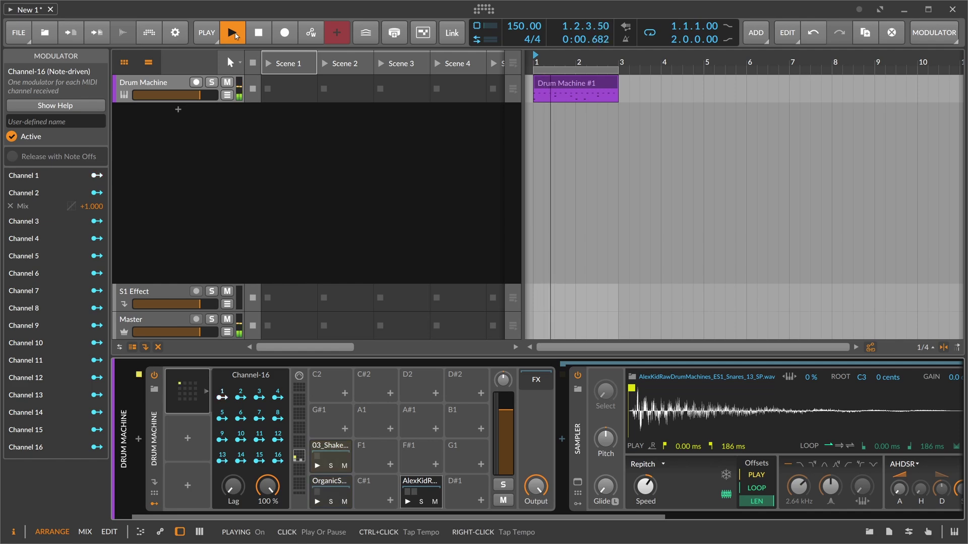
{"action": "left_click_drag", "start_coordinate": [330, 515], "coordinate": [811, 516]}
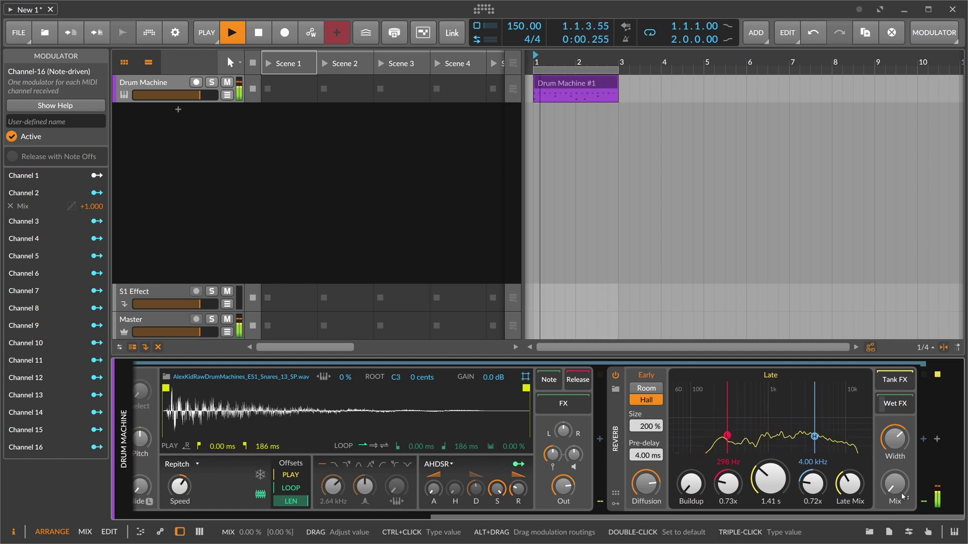
{"action": "key", "text": "space"}
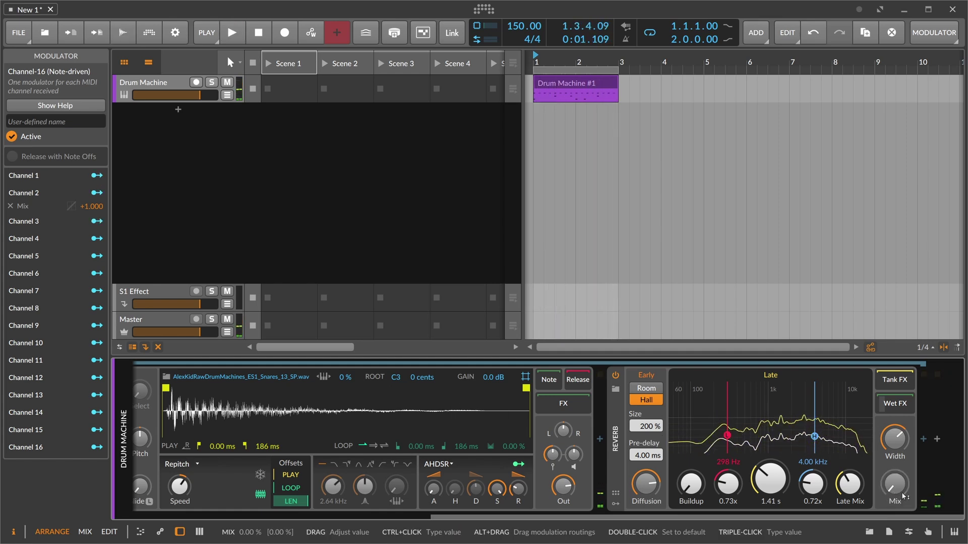
- Open the Drum Machine clip and lengthen the D1 note at 1.3 to 0.1.1.00
{"action": "double_click", "coordinate": [546, 83]}
{"action": "left_click_drag", "start_coordinate": [435, 384], "coordinate": [522, 384]}
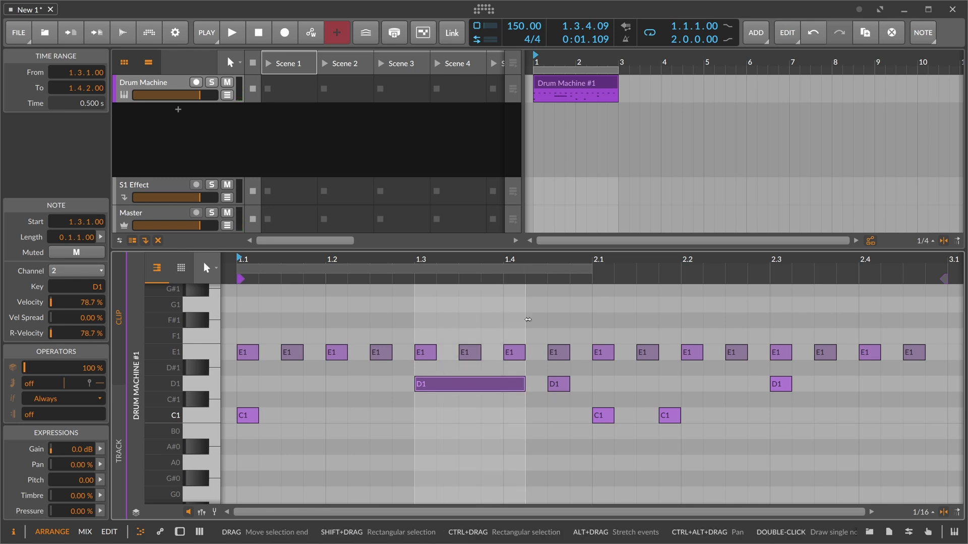
- Play the pattern briefly, stop it, and shorten the D1 note at 1.3 to 0.1.0.00
{"action": "key", "text": "space"}
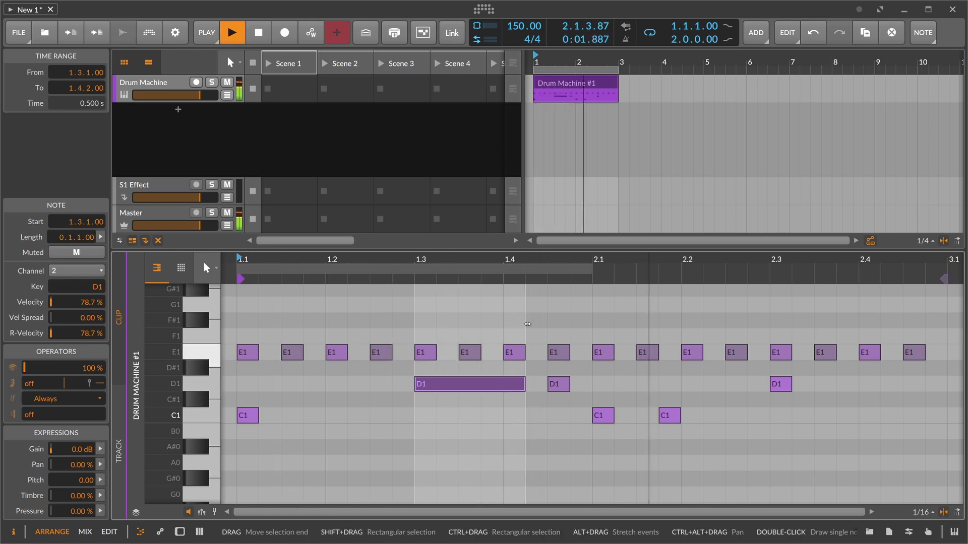
{"action": "key", "text": "space"}
{"action": "left_click", "coordinate": [515, 373]}
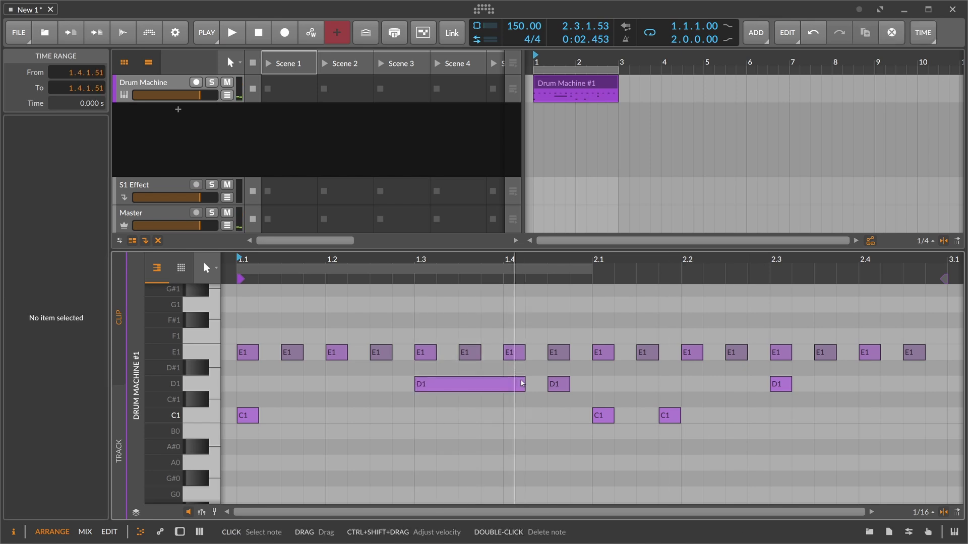
{"action": "left_click_drag", "start_coordinate": [521, 384], "coordinate": [497, 385]}
{"action": "left_click", "coordinate": [458, 373]}
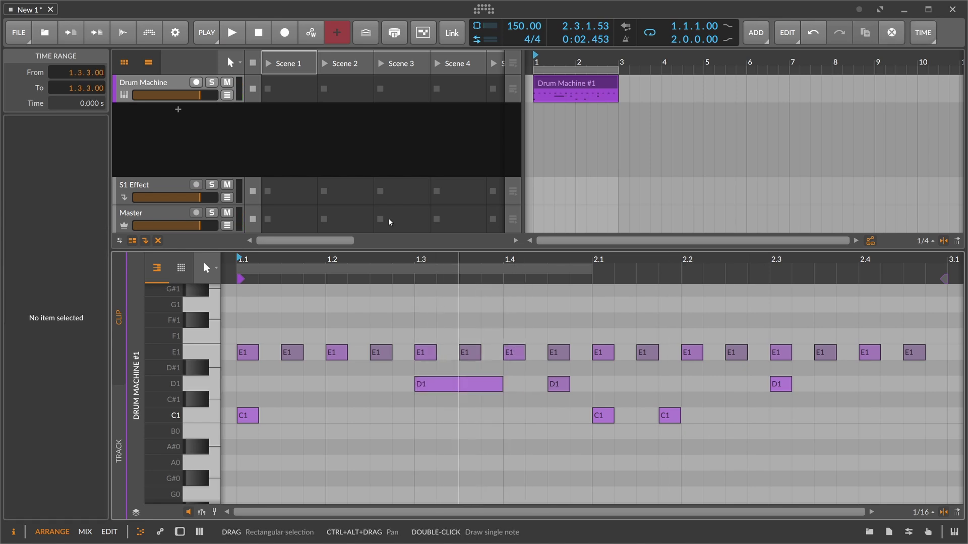
{"action": "key", "text": "d"}
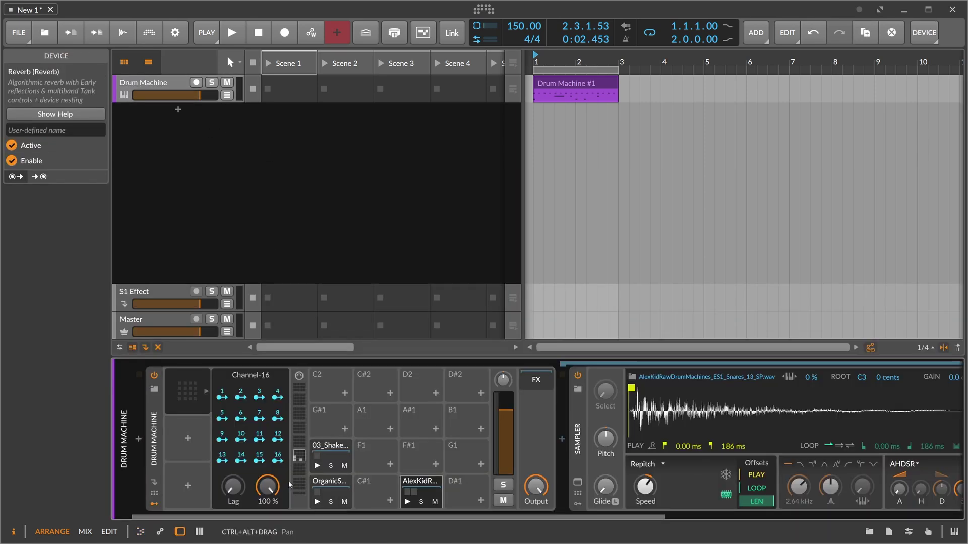
{"action": "left_click_drag", "start_coordinate": [234, 488], "coordinate": [234, 454]}
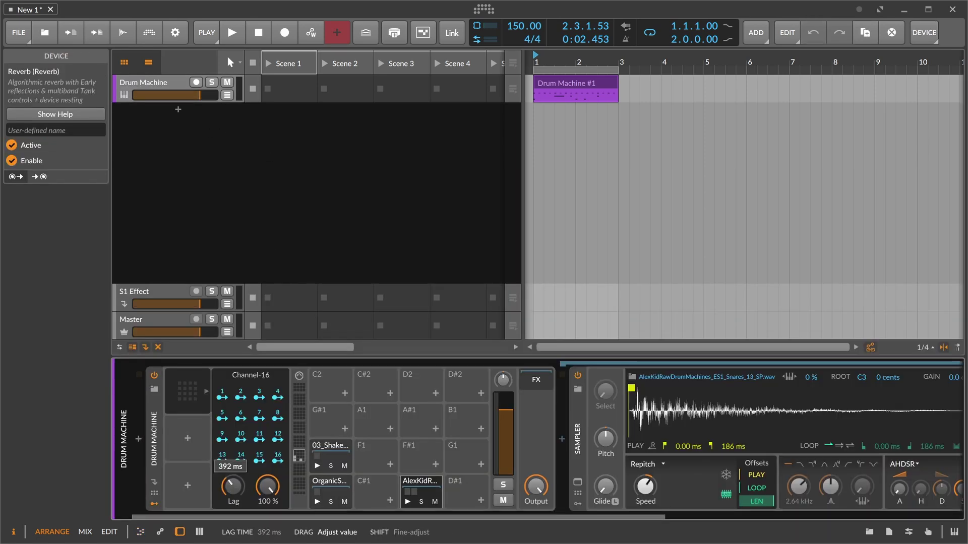
{"action": "left_click_drag", "start_coordinate": [240, 492], "coordinate": [241, 491]}
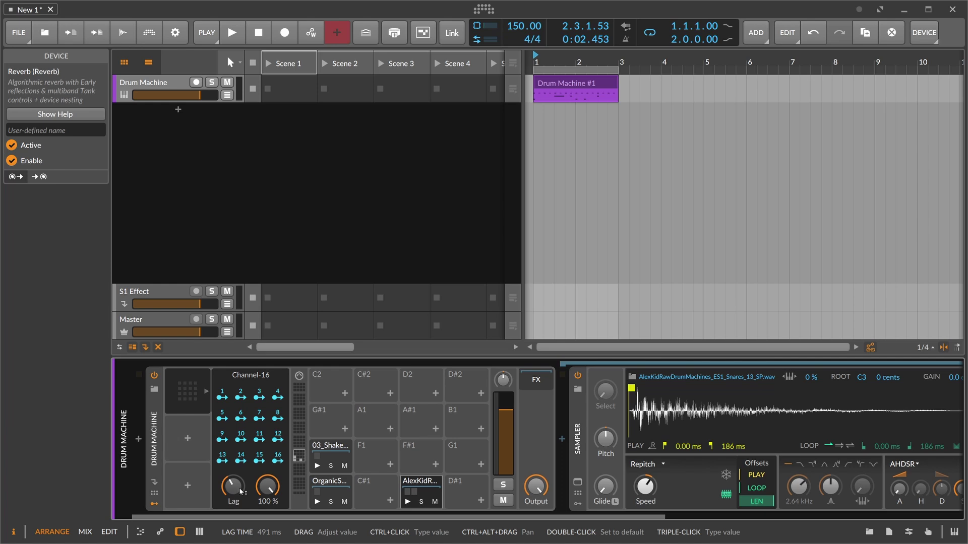
{"action": "key", "text": "space"}
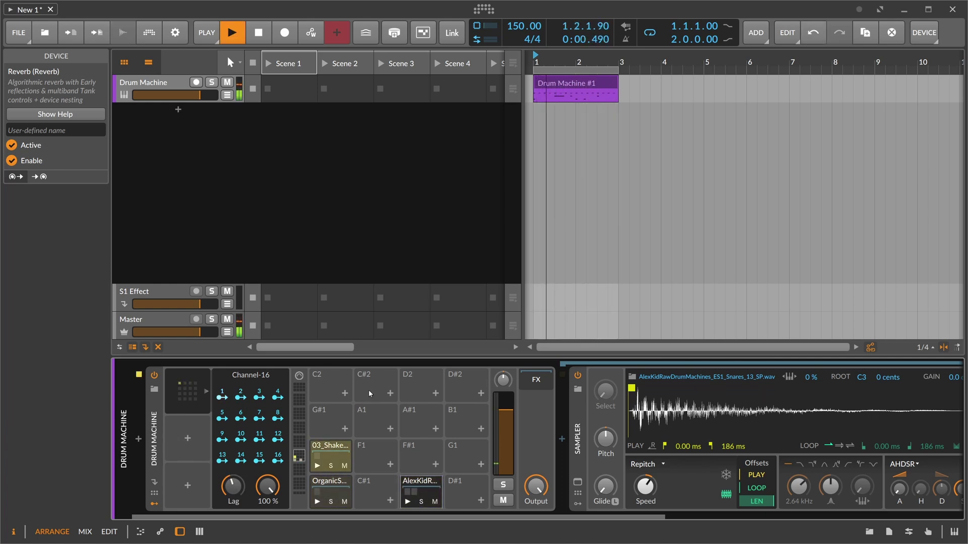
{"action": "key", "text": "space"}
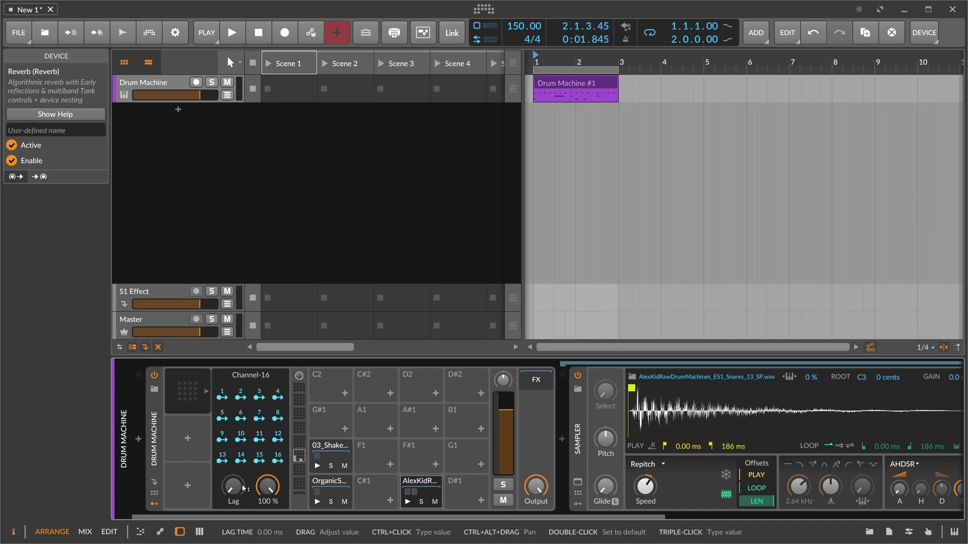
- Try Channel-16's global amount, reset it to 100 %, and toggle channel 1's modulation mapping on and off
{"action": "mouse_move", "coordinate": [267, 486]}
{"action": "left_mouse_down"}
{"action": "mouse_move", "coordinate": [267, 507]}
{"action": "mouse_move", "coordinate": [270, 489]}
{"action": "left_mouse_up"}
{"action": "double_click", "coordinate": [273, 487]}
{"action": "left_click", "coordinate": [269, 492]}
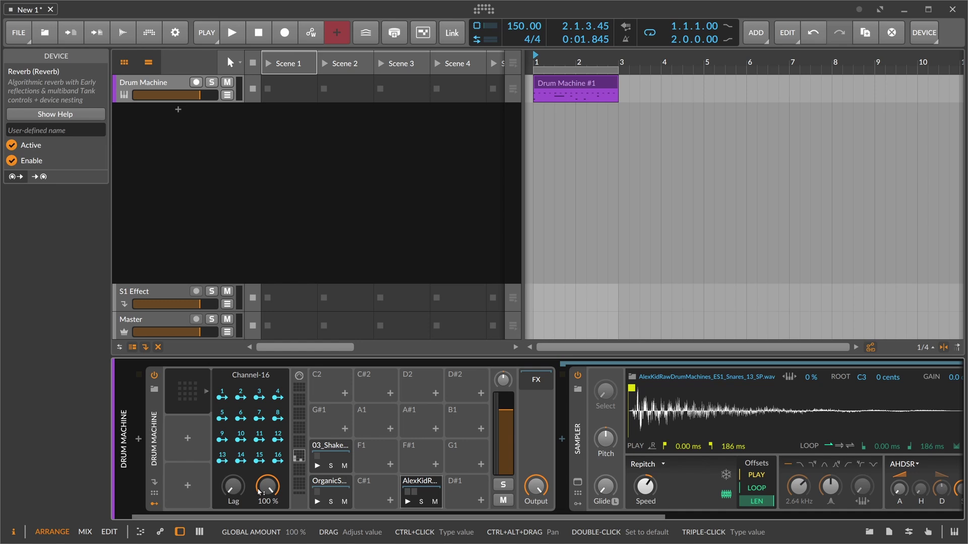
{"action": "left_click", "coordinate": [223, 398]}
{"action": "left_click", "coordinate": [223, 397]}
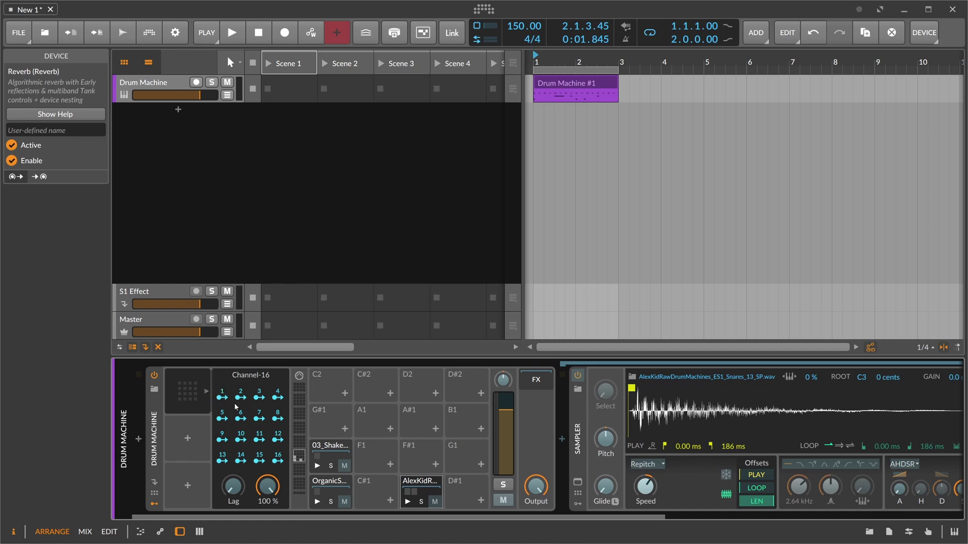
- Add an ADSR modulator to the Drum Machine and display its envelope
{"action": "left_click", "coordinate": [189, 440]}
{"action": "type", "text": "adsr"}
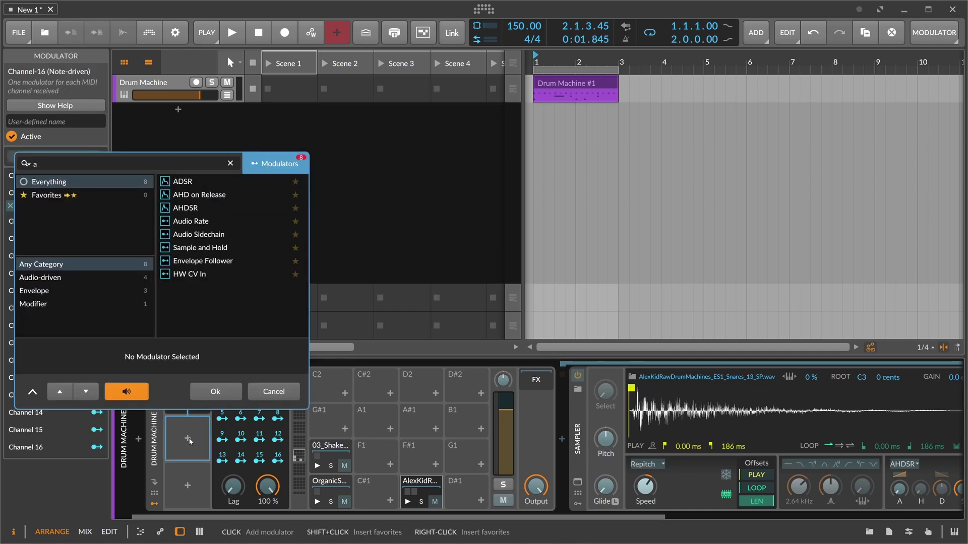
{"action": "key", "text": "Down"}
{"action": "key", "text": "Return"}
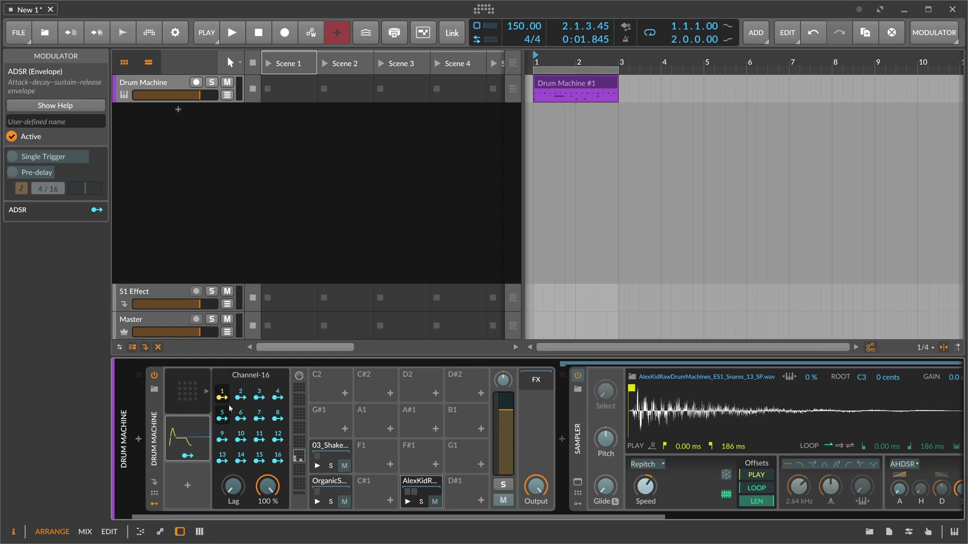
{"action": "left_click", "coordinate": [200, 429]}
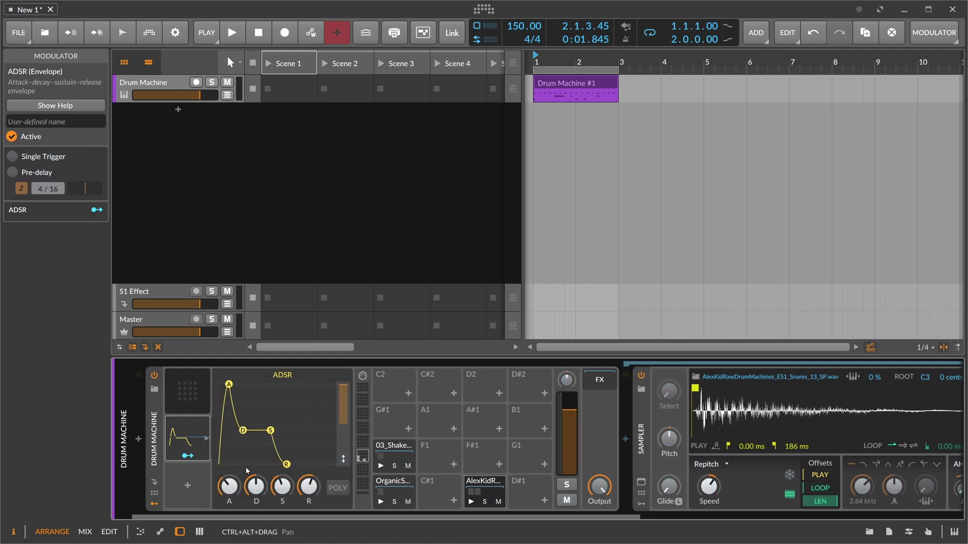
- Try to map the ADSR to the snare Reverb's Mix, clear that modulation, and delete the ADSR modulator
{"action": "left_click", "coordinate": [187, 456]}
{"action": "left_click_drag", "start_coordinate": [353, 517], "coordinate": [681, 517]}
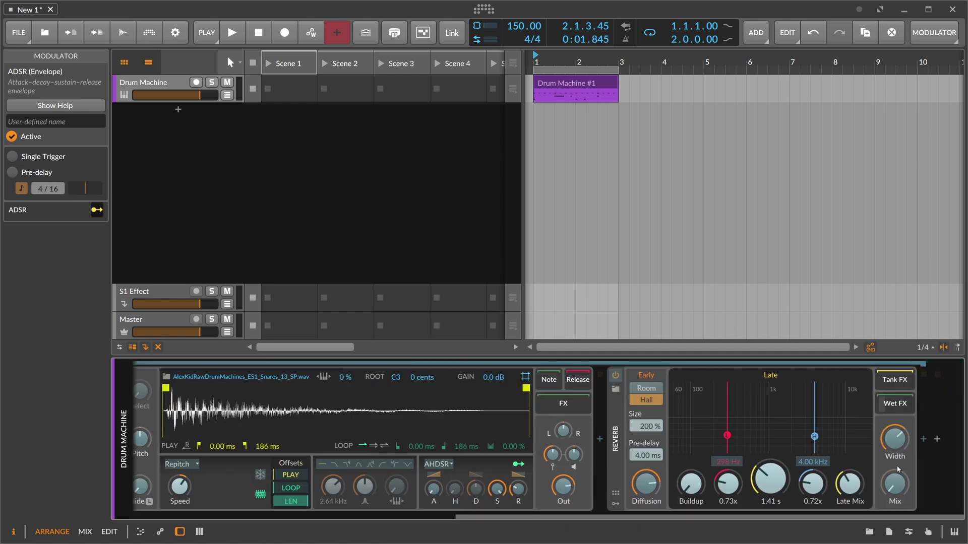
{"action": "left_click_drag", "start_coordinate": [891, 476], "coordinate": [895, 507]}
{"action": "double_click", "coordinate": [898, 488]}
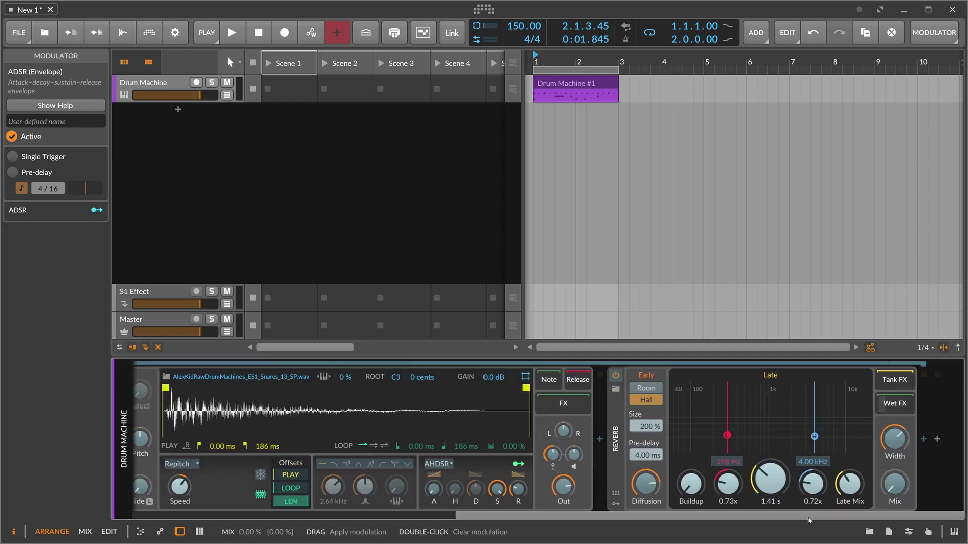
{"action": "left_click", "coordinate": [804, 519]}
{"action": "left_click_drag", "start_coordinate": [804, 516], "coordinate": [474, 516]}
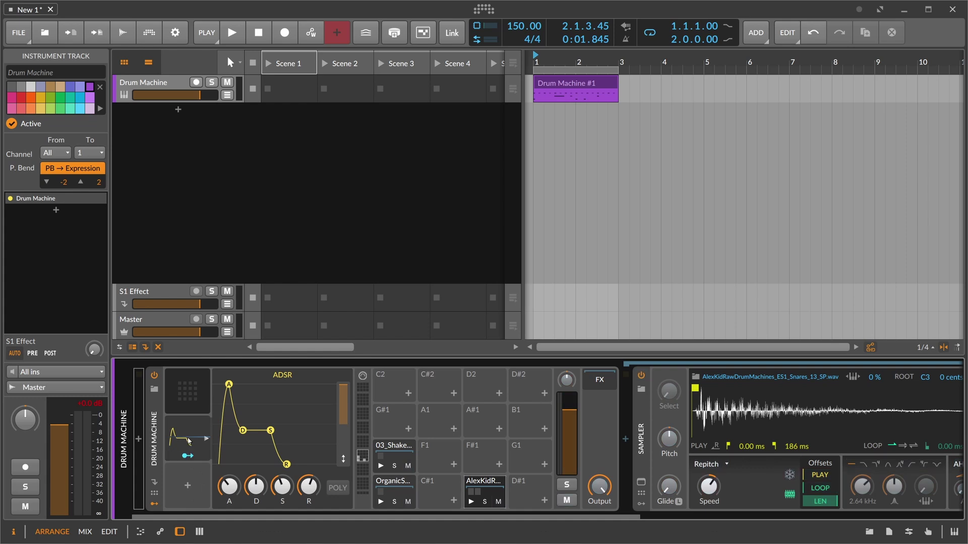
{"action": "left_click", "coordinate": [192, 458]}
{"action": "key", "text": "Delete"}
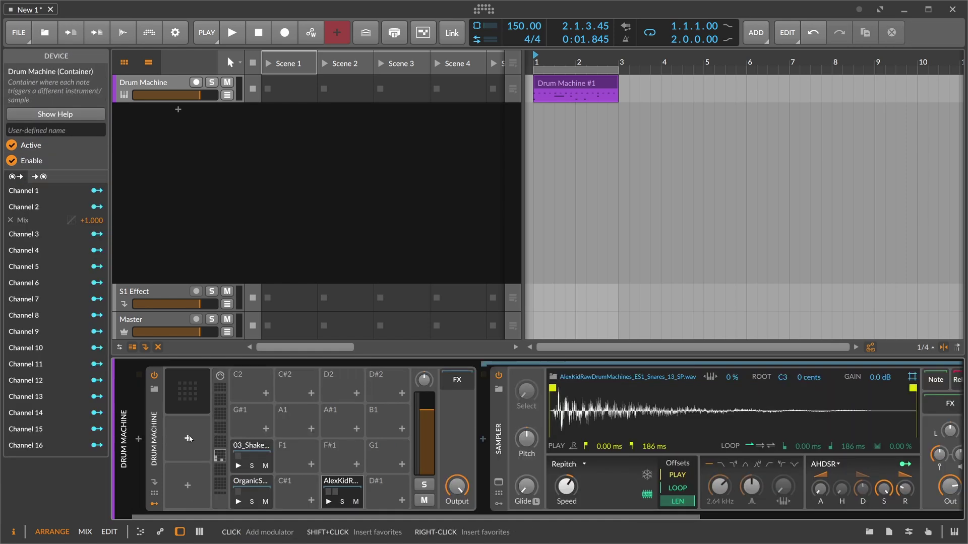
- Examine the Channel-16 modulator's channel outputs and the channel assigned to the D1 note at 1.3 in the Drum Machine clip
{"action": "left_click", "coordinate": [195, 392]}
{"action": "left_click", "coordinate": [192, 389]}
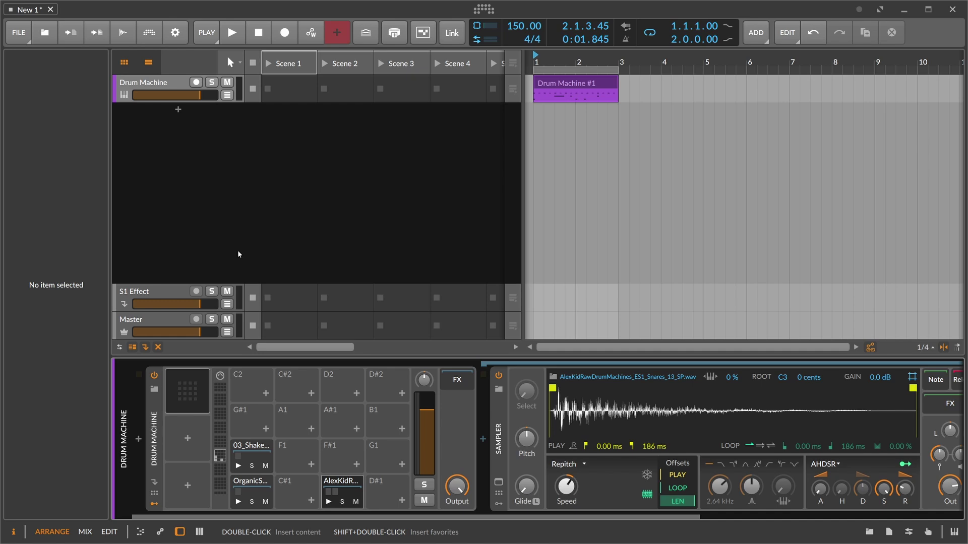
{"action": "left_click", "coordinate": [187, 385]}
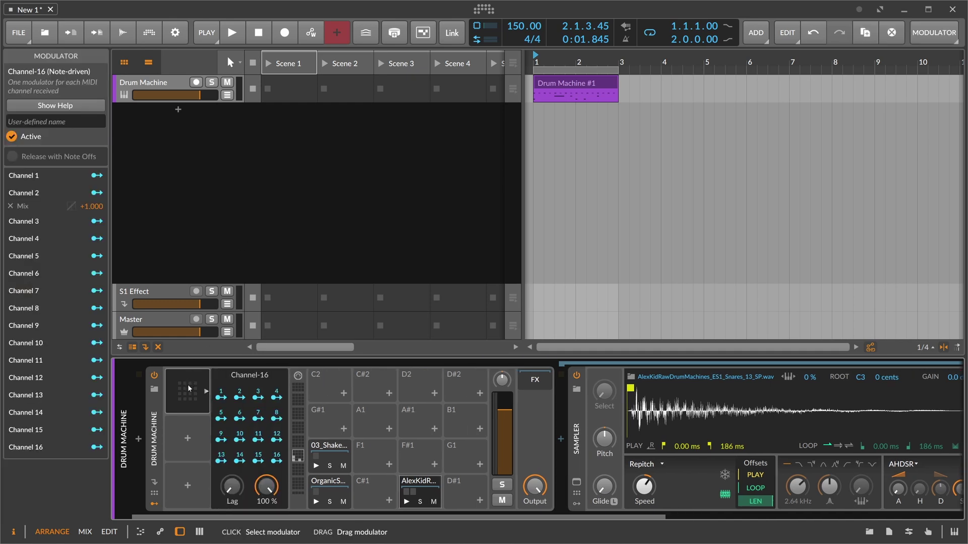
{"action": "left_click", "coordinate": [222, 397]}
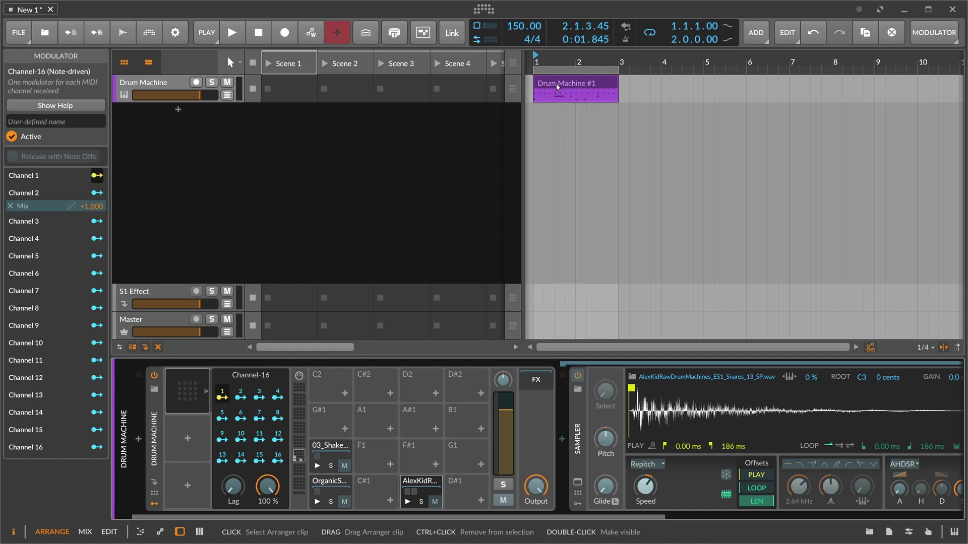
{"action": "double_click", "coordinate": [572, 86]}
{"action": "left_click", "coordinate": [450, 385]}
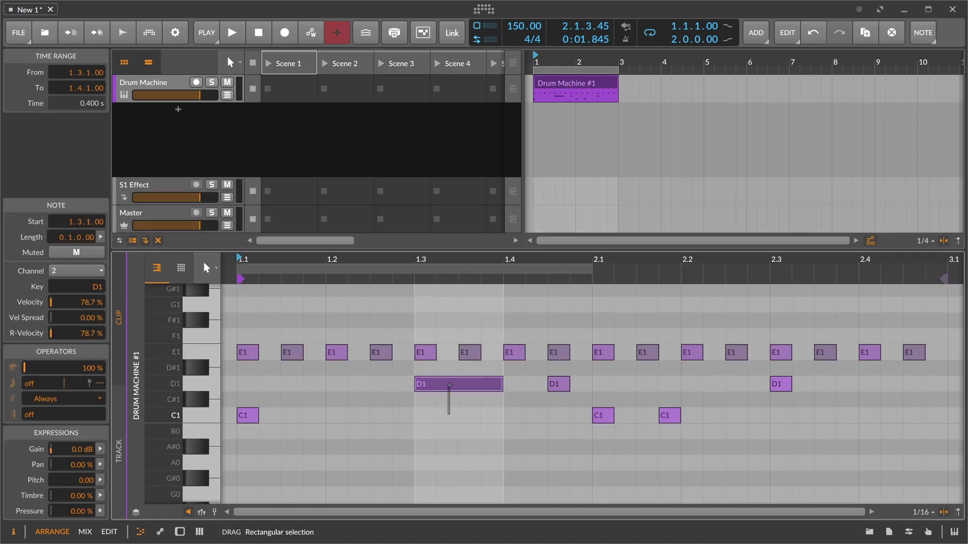
- Try to map Channel-16's channel 2 to the snare Sampler's Glide
{"action": "key", "text": "d"}
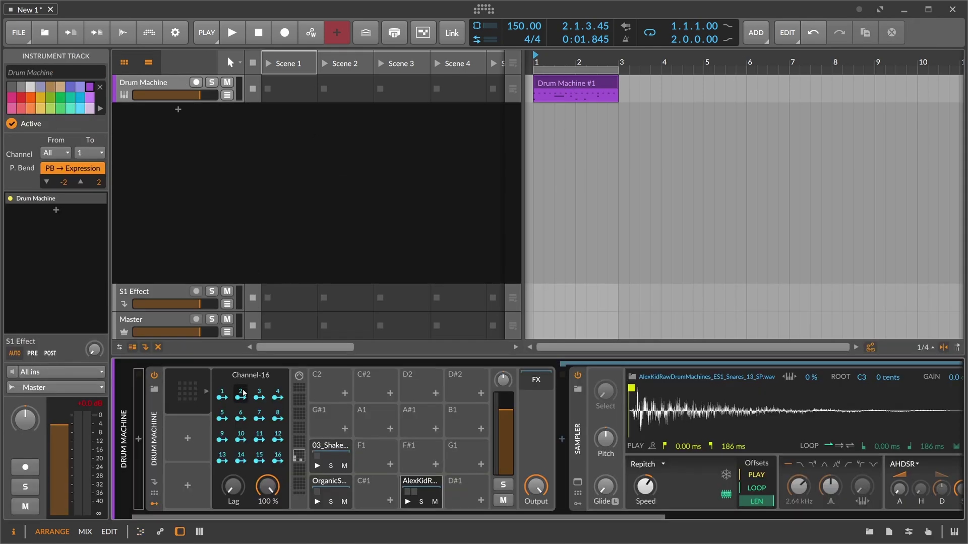
{"action": "left_click", "coordinate": [240, 397]}
{"action": "left_click_drag", "start_coordinate": [605, 487], "coordinate": [606, 478]}
{"action": "left_click", "coordinate": [240, 397]}
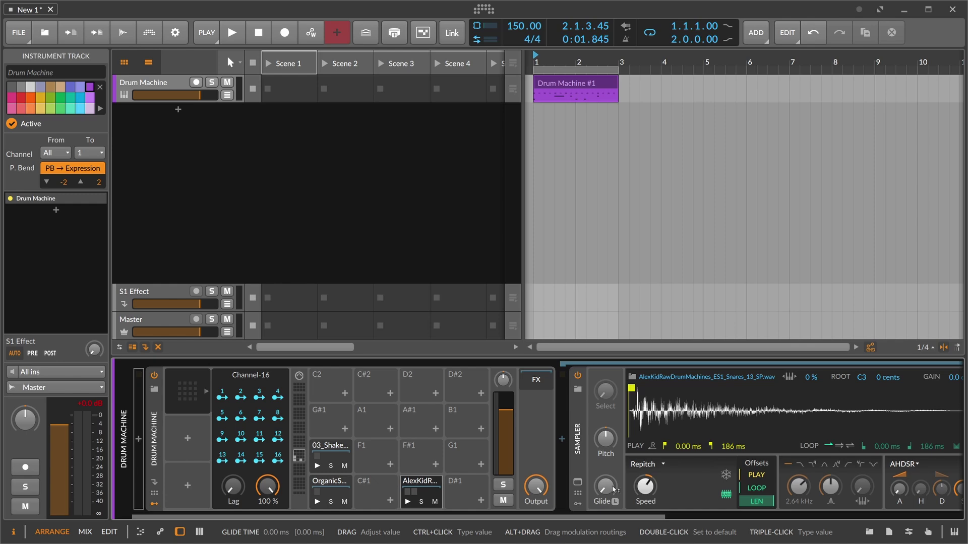
- Set the D1 note at 1.3 to 33.1 % velocity in the clip's expression lane, and return to the Drum Machine's devices
{"action": "double_click", "coordinate": [566, 84]}
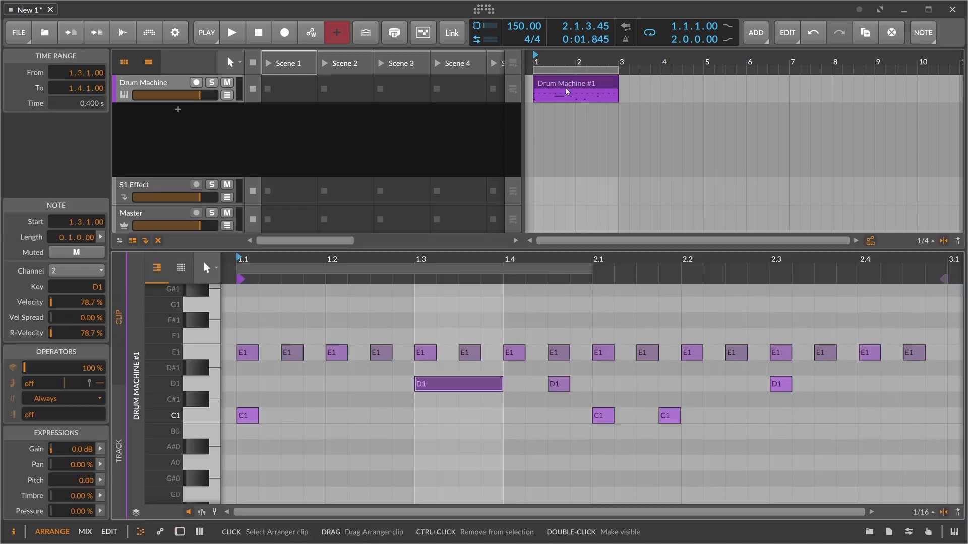
{"action": "left_click", "coordinate": [471, 410]}
{"action": "left_click", "coordinate": [458, 384]}
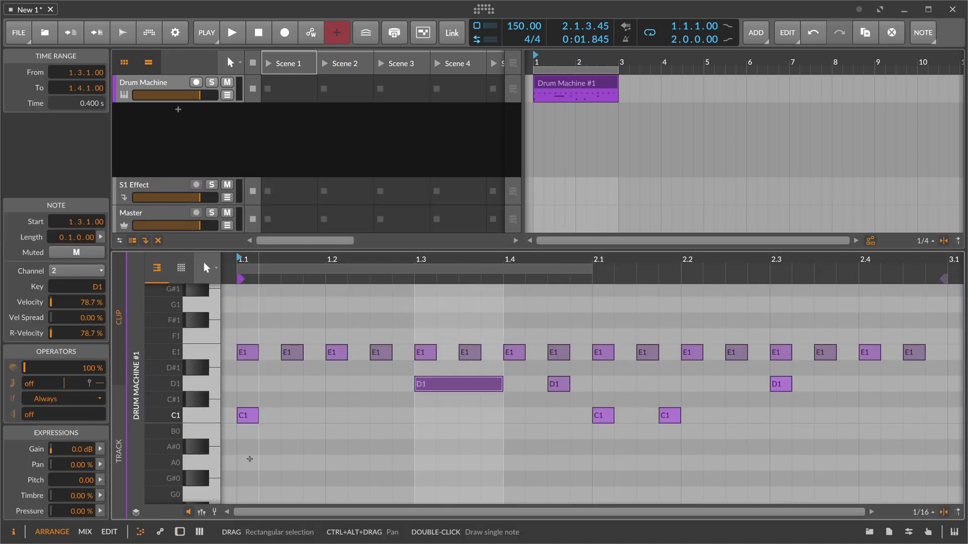
{"action": "left_click", "coordinate": [202, 512]}
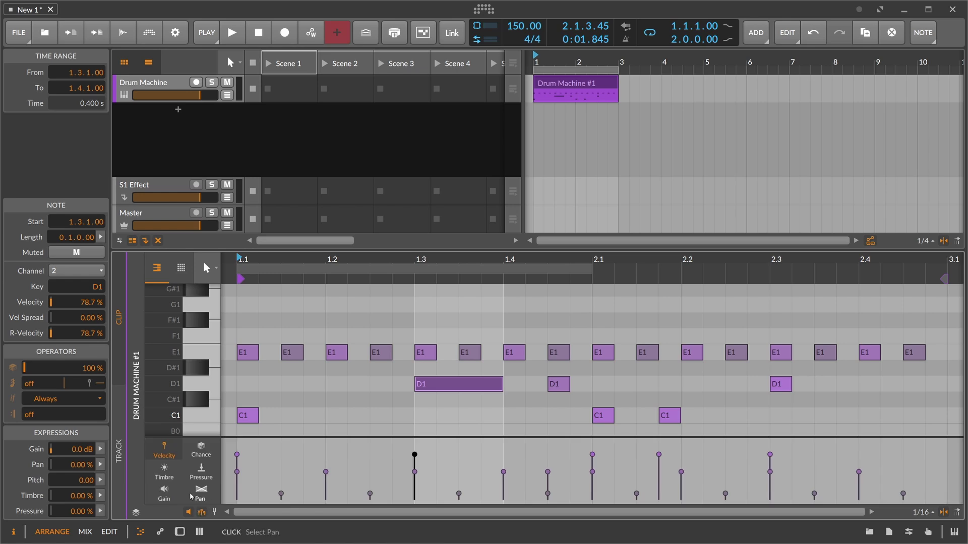
{"action": "left_click_drag", "start_coordinate": [414, 455], "coordinate": [414, 481]}
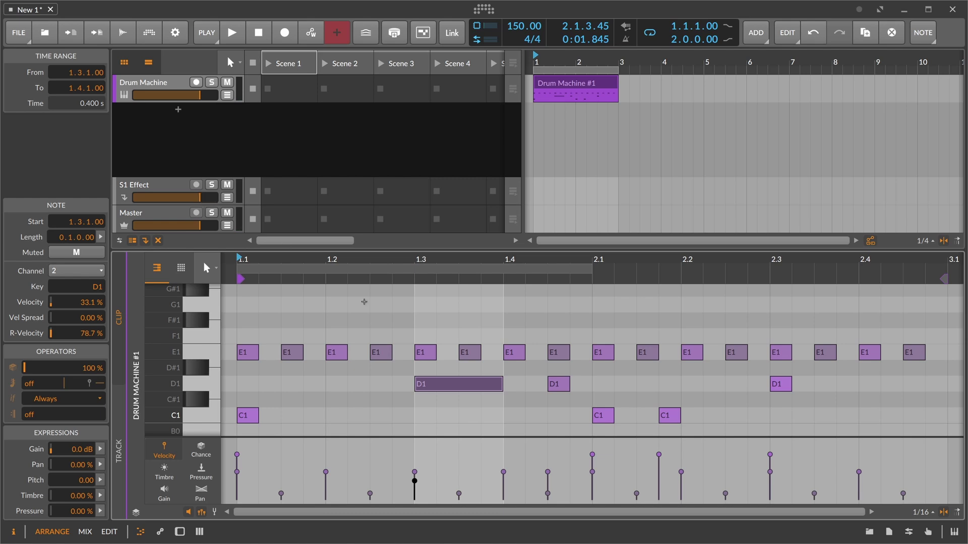
{"action": "left_click", "coordinate": [401, 406]}
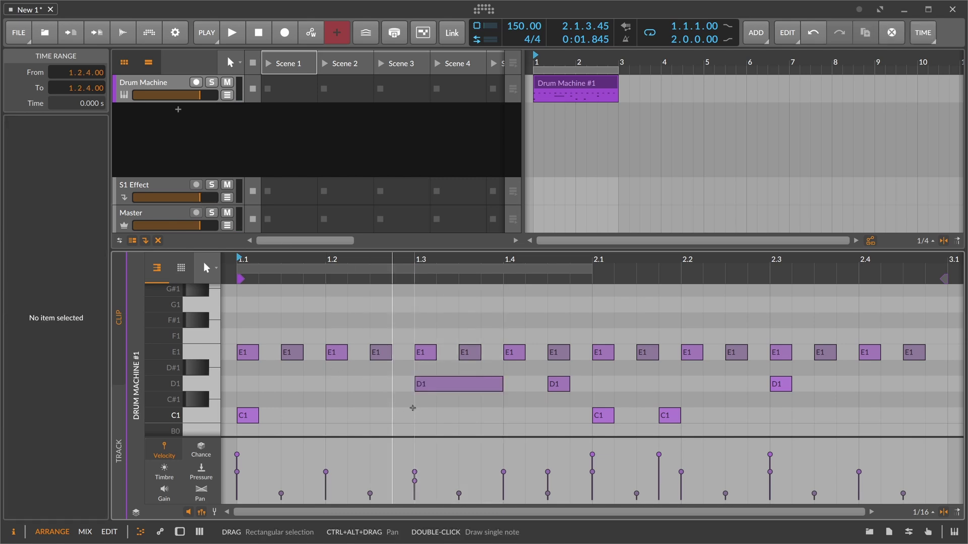
{"action": "double_click", "coordinate": [166, 82]}
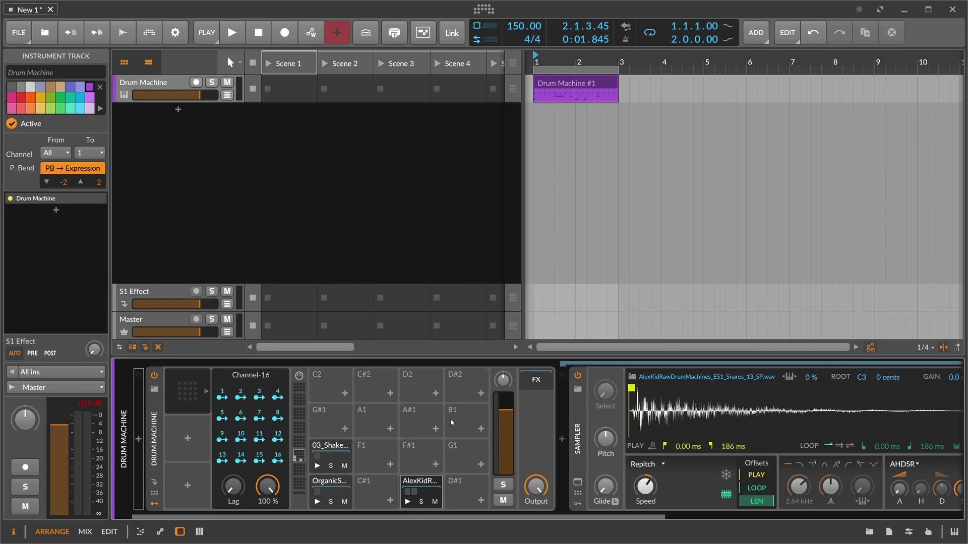